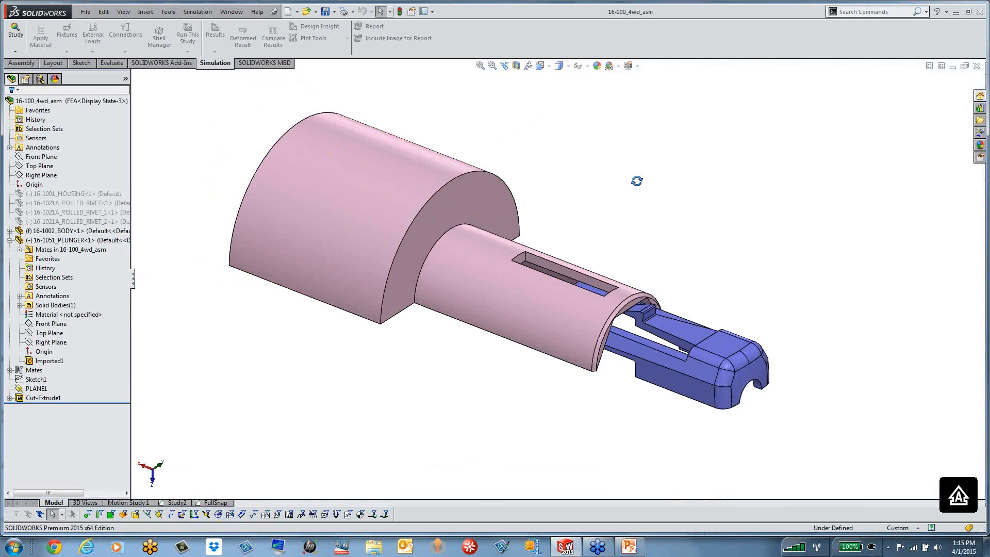
mouse_move(637, 181)
left_mouse_down()
mouse_move(614, 172)
mouse_move(639, 175)
mouse_move(631, 184)
left_mouse_up()
middle_click_drag(631, 184, 629, 185)
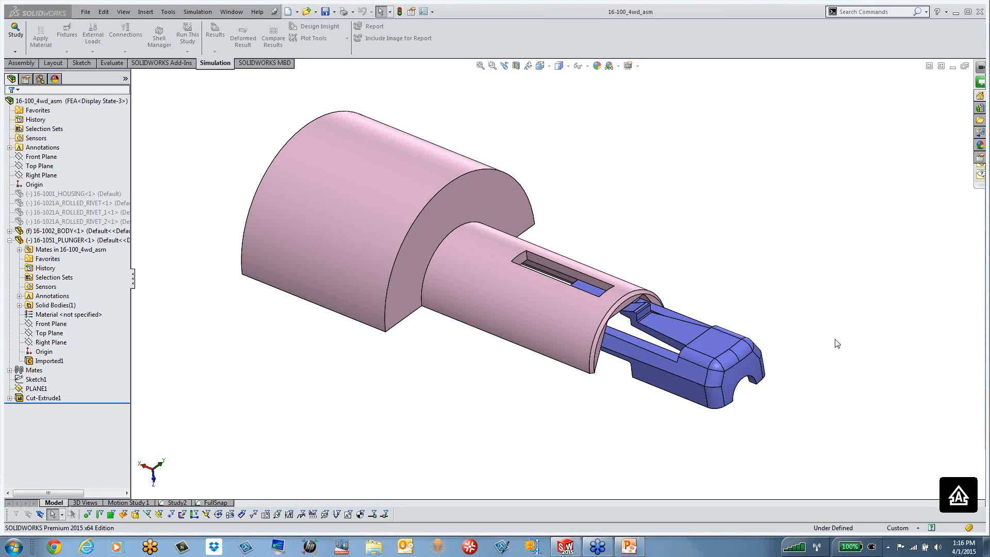
middle_click_drag(842, 176, 842, 177)
middle_click_drag(702, 186, 669, 191)
scroll(669, 191, "up", 2)
scroll(585, 253, "down", 2)
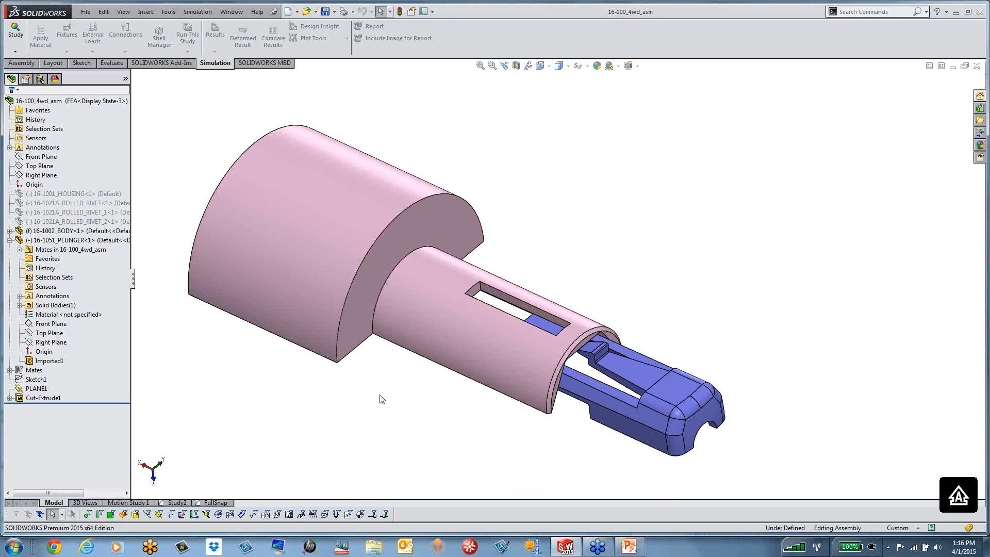
Roll the assembly back to before Cut-Extrude1 to view the complete, uncut body and plunger.
left_click(93, 402)
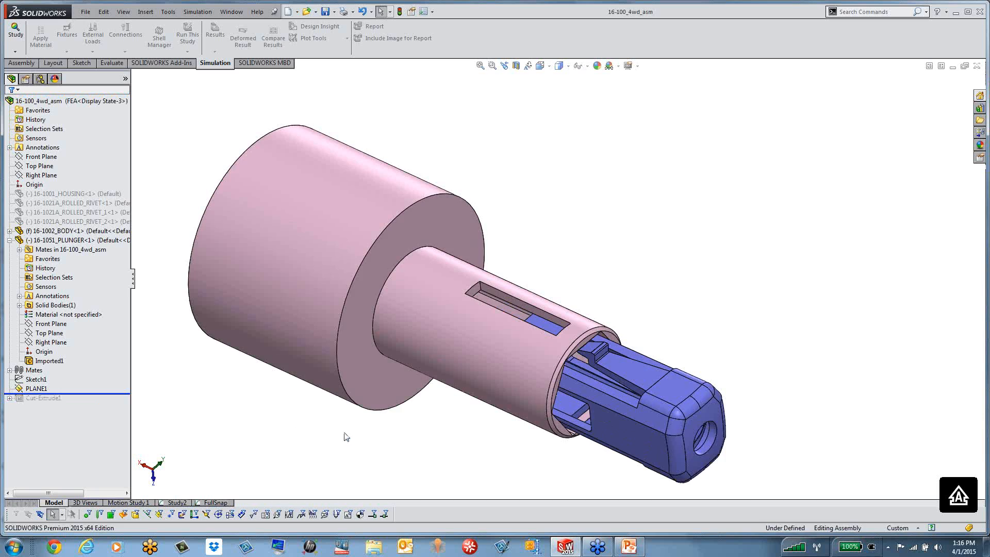
scroll(516, 305, "up", 3)
scroll(510, 305, "down", 2)
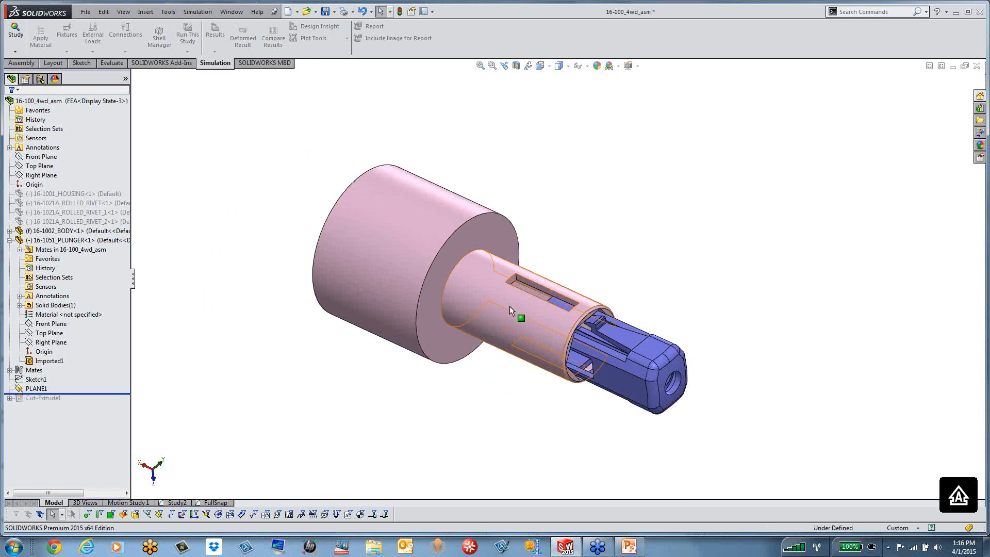
Toggle RealView Graphics for the model display and switch it back again.
left_click(629, 66)
left_click(634, 79)
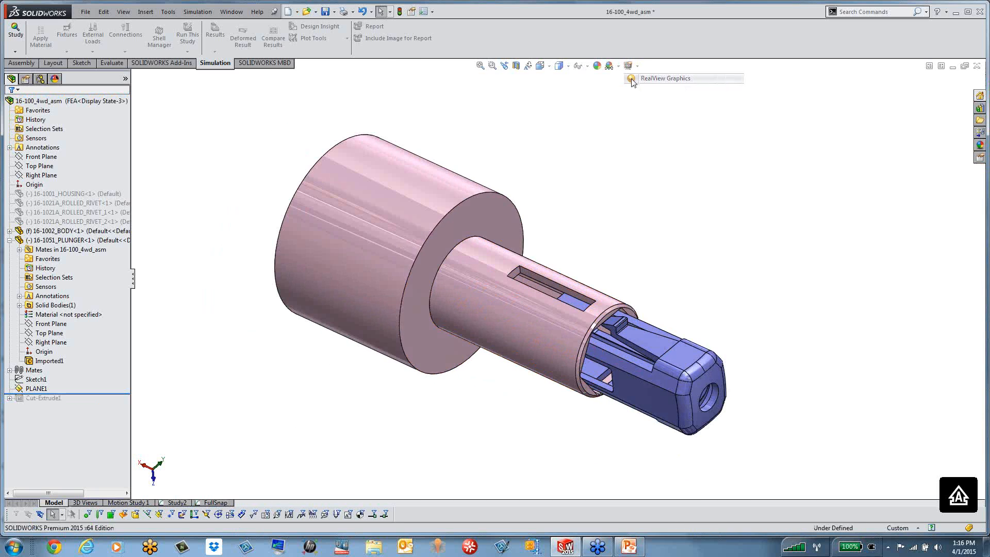
left_click(629, 66)
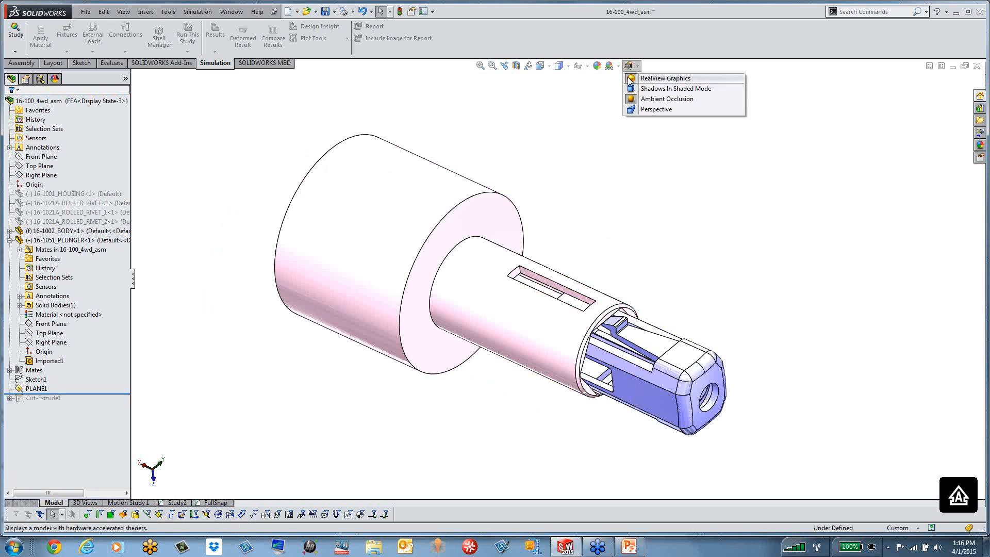
left_click(633, 78)
Highlight the 16-1051_PLUNGER and 16-1002_BODY components in turn to identify them in the assembly.
left_click(716, 384)
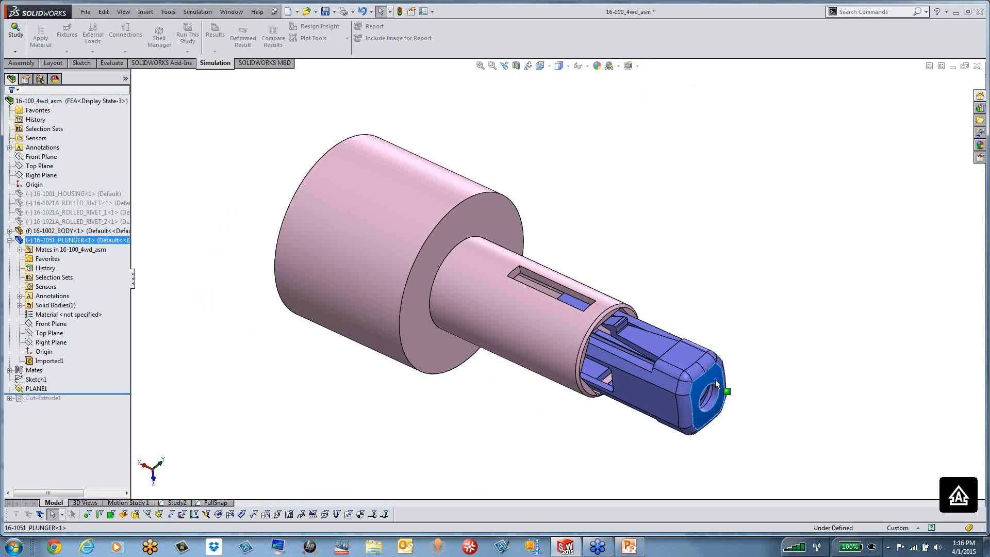
left_click(81, 241)
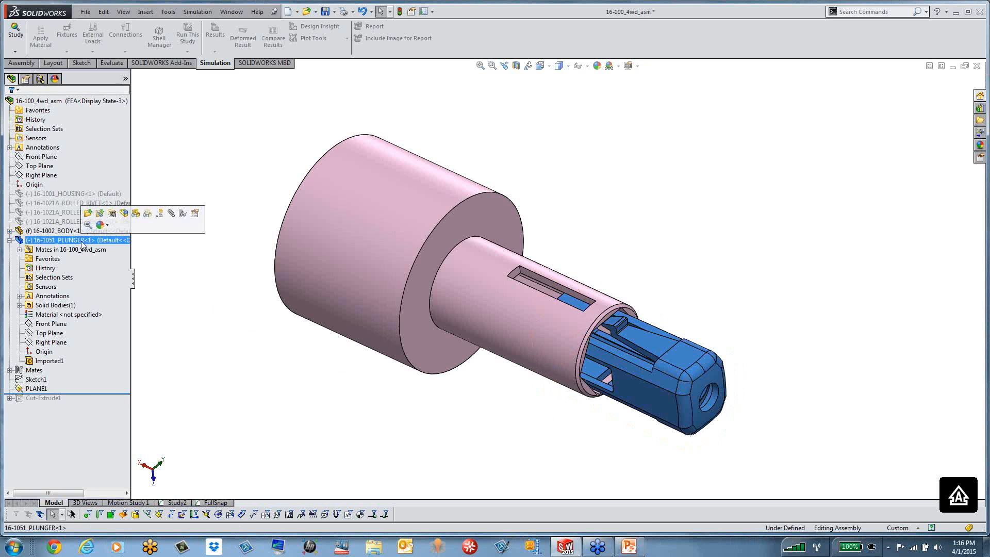
left_click(56, 231)
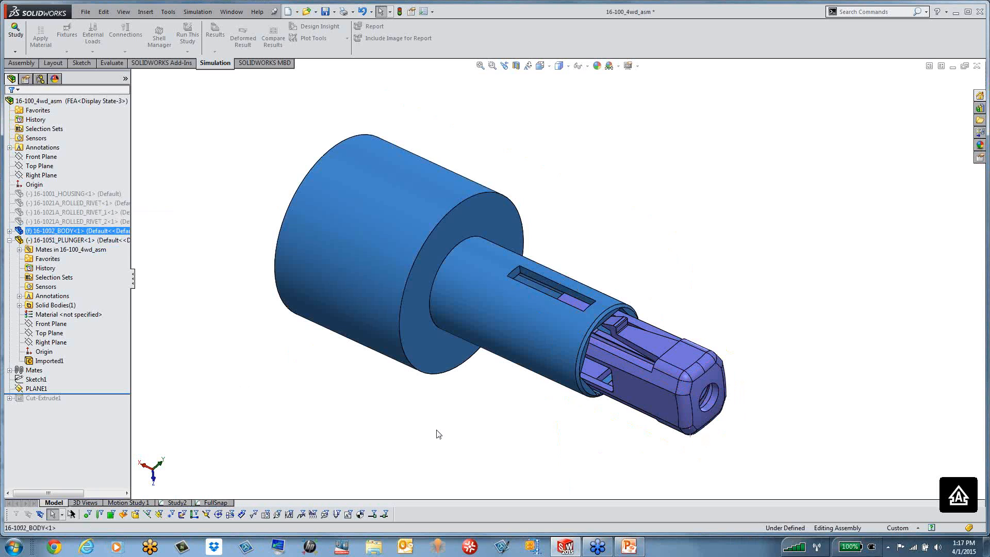
middle_click_drag(436, 429, 433, 451)
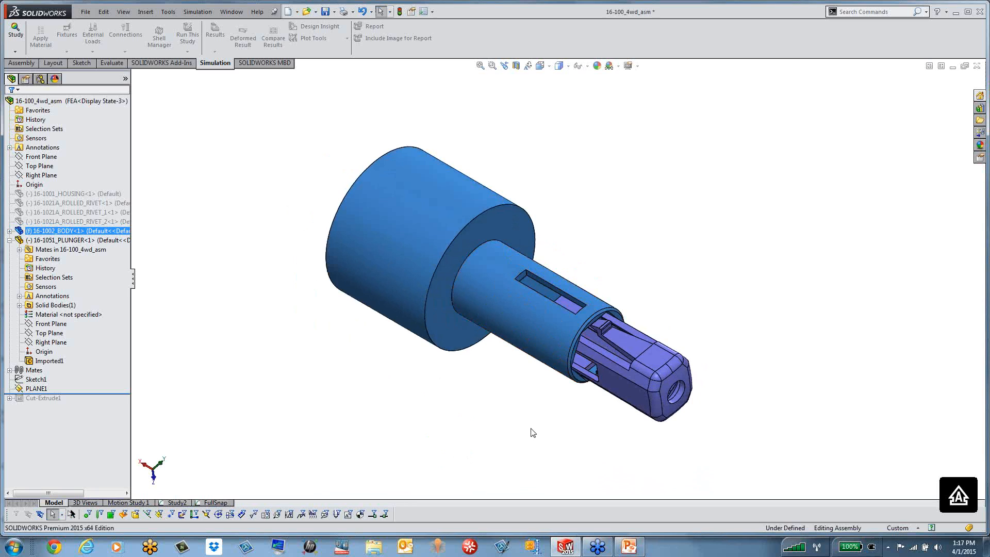
left_click(470, 431)
scroll(552, 247, "down", 2)
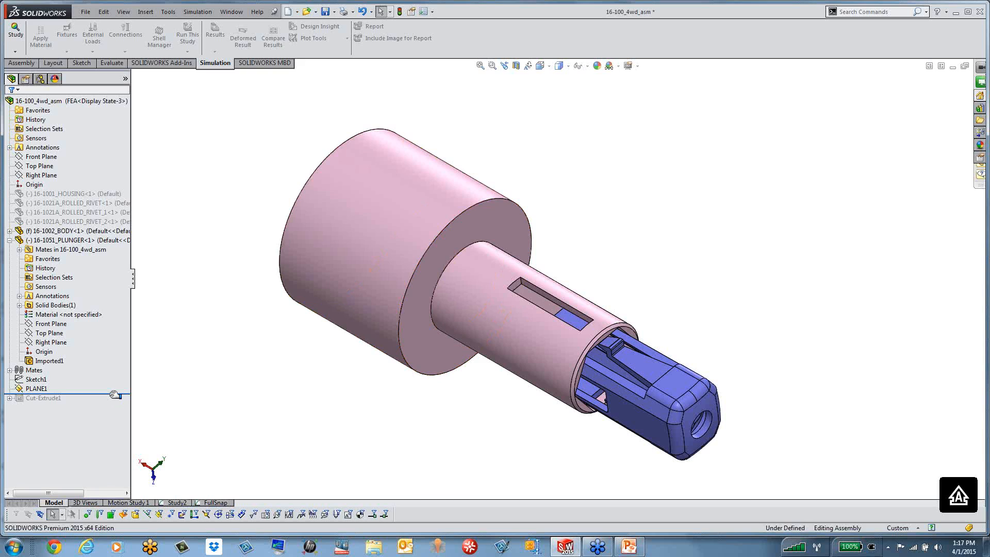
Roll the assembly forward past Cut-Extrude1 to restore the half-section of the body and plunger.
left_click_drag(114, 395, 113, 404)
left_click_drag(112, 404, 110, 395)
mouse_move(280, 406)
middle_mouse_down()
mouse_move(296, 336)
mouse_move(268, 201)
mouse_move(288, 290)
mouse_move(285, 389)
mouse_move(267, 185)
mouse_move(294, 347)
mouse_move(263, 422)
mouse_move(223, 440)
mouse_move(286, 410)
mouse_move(294, 382)
mouse_move(292, 400)
middle_mouse_up()
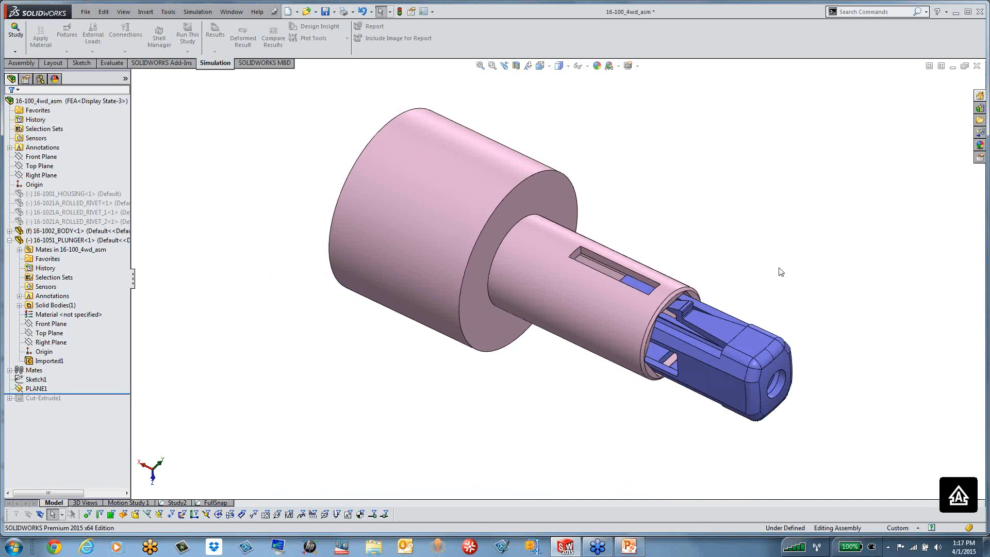
left_click_drag(93, 393, 97, 401)
scroll(763, 251, "down", 2)
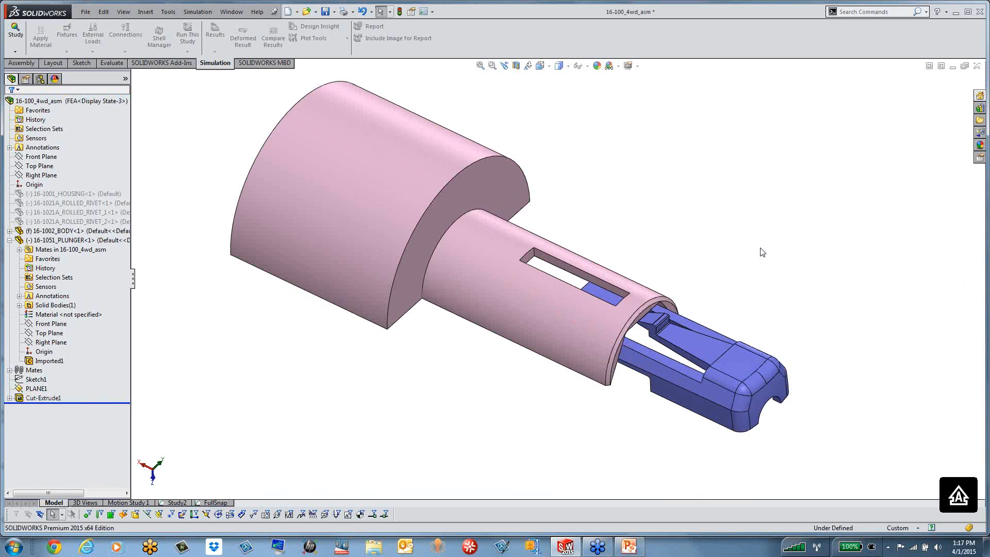
Create a new nonlinear simulation study named SNAPFITTEST.
scroll(725, 243, "up", 2)
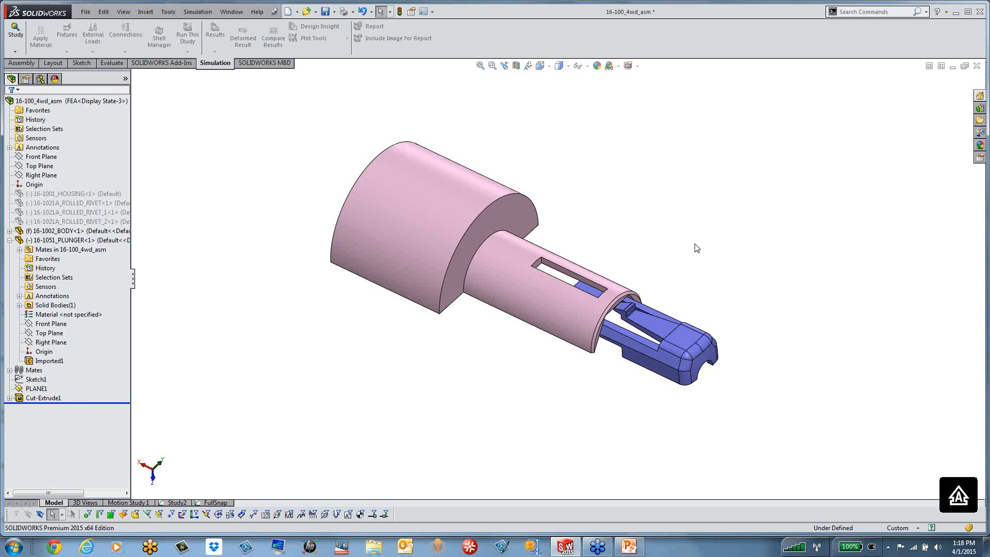
scroll(595, 243, "down", 1)
scroll(595, 243, "up", 2)
scroll(573, 211, "down", 1)
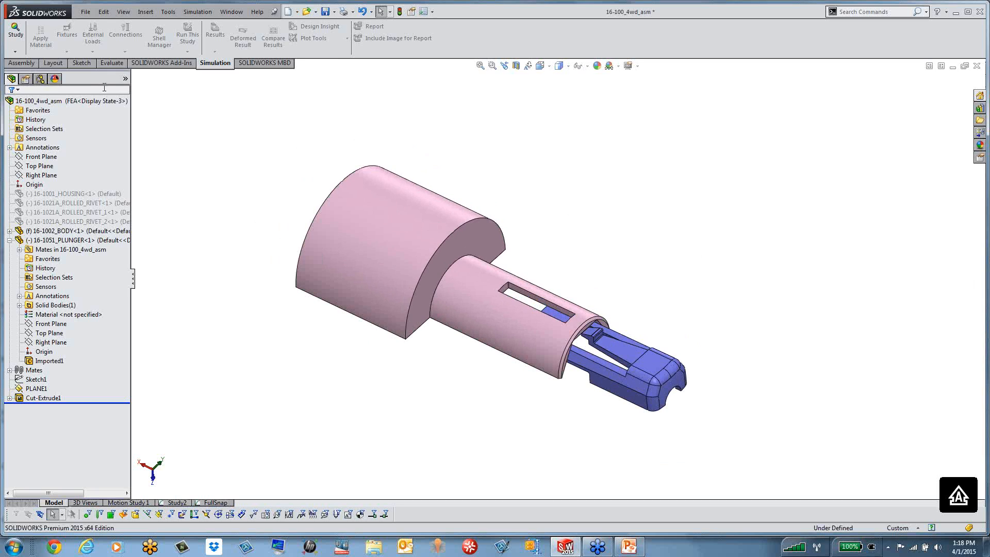
left_click(14, 51)
left_click(21, 73)
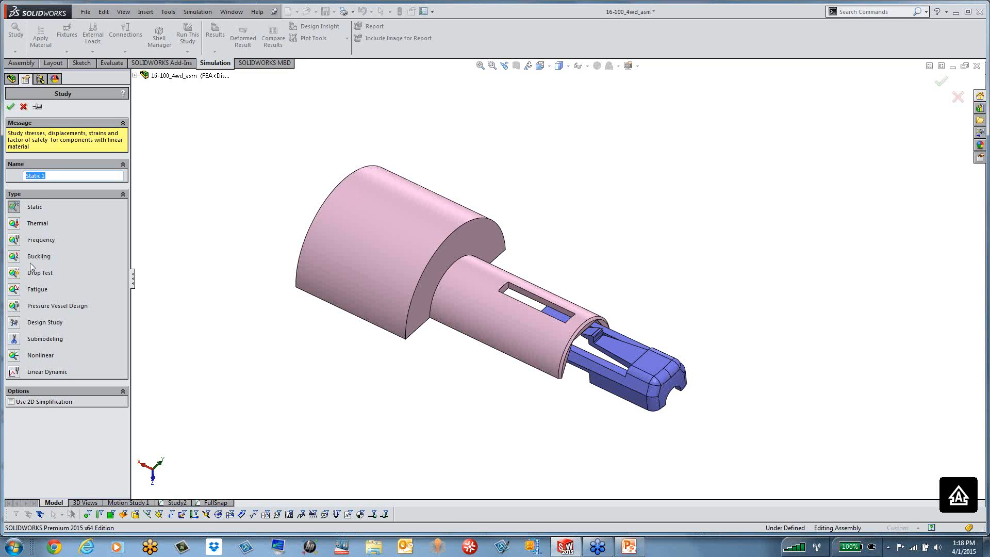
left_click(12, 353)
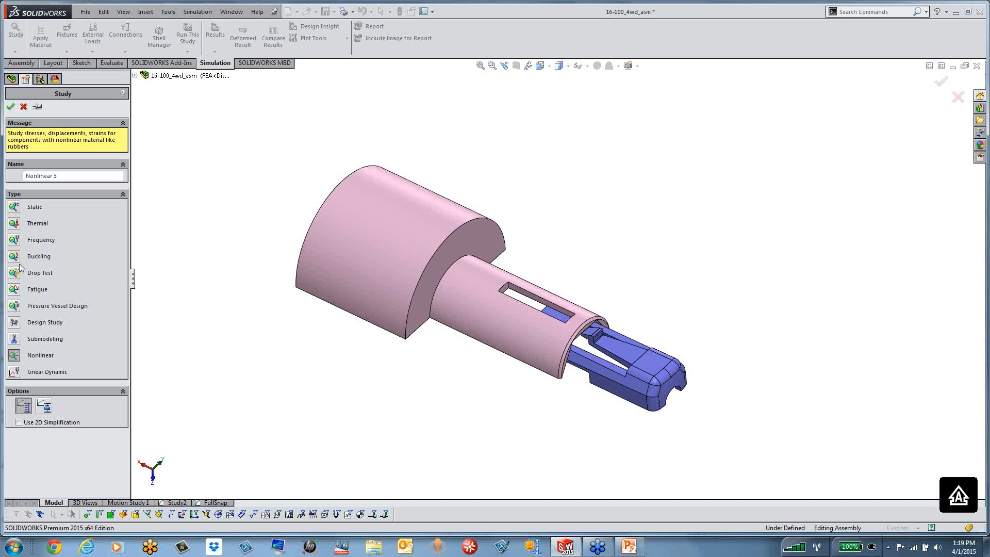
left_click(14, 208)
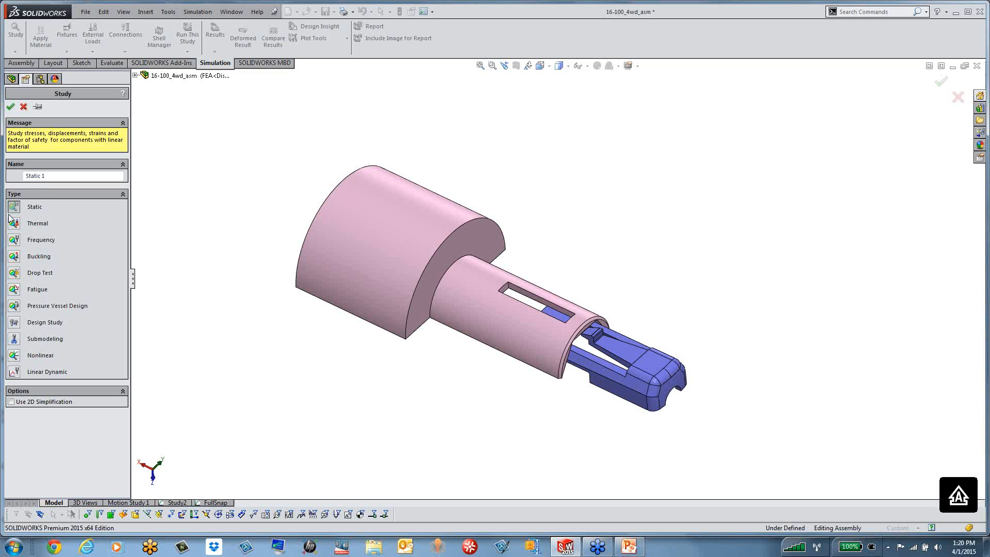
left_click(16, 357)
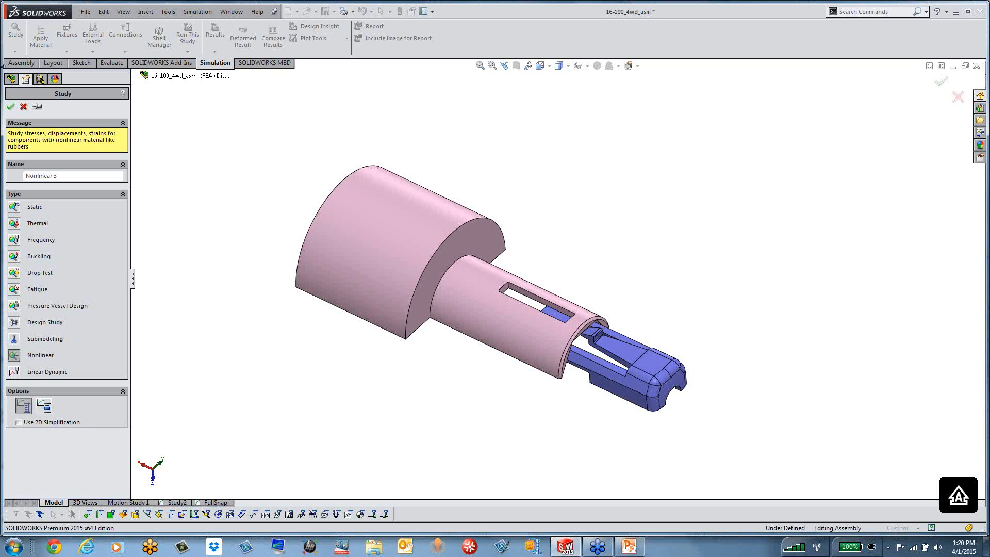
left_click_drag(69, 177, 3, 177)
type("SNAPFITTEST")
left_click(11, 107)
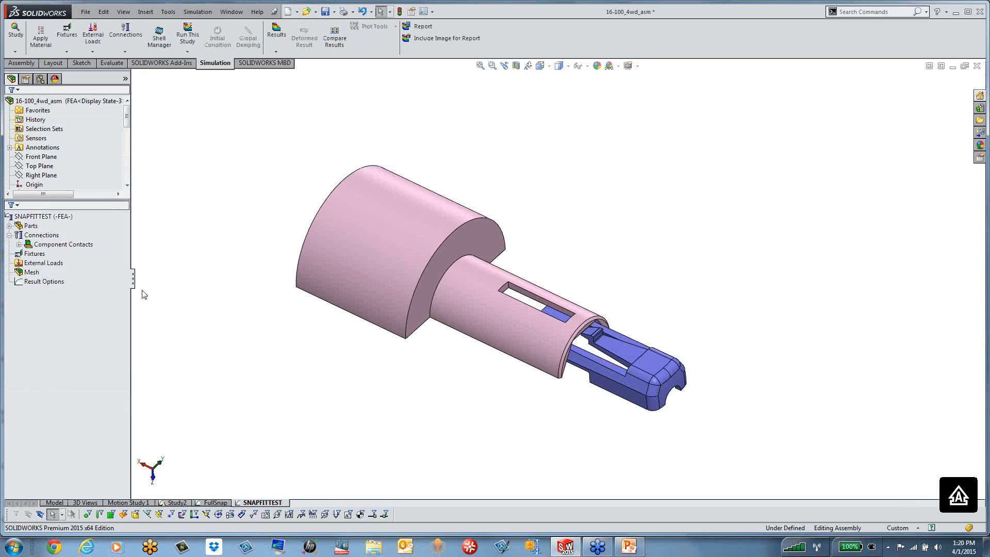
Expand the parts of the SNAPFITTEST study and review the connection types it offers.
left_click(10, 226)
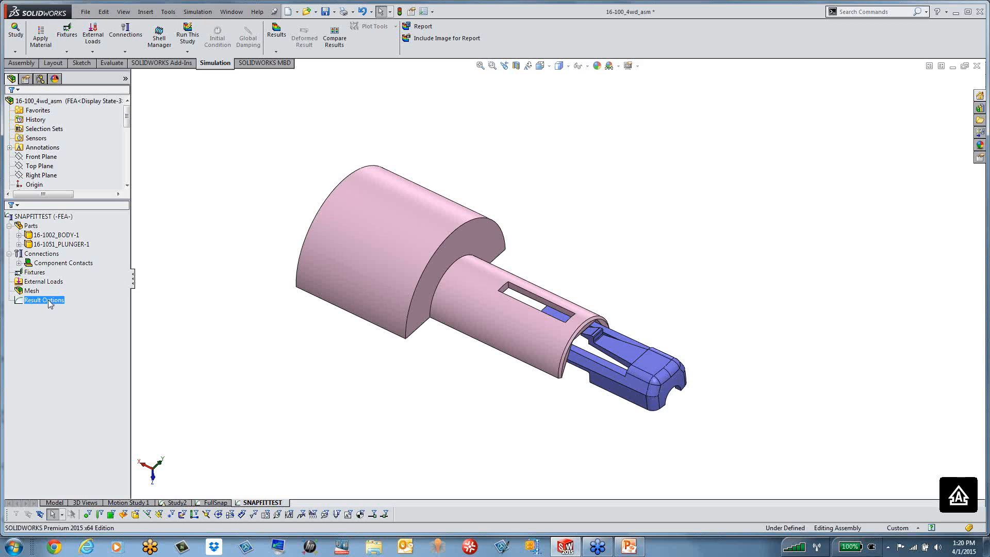
left_click(61, 244)
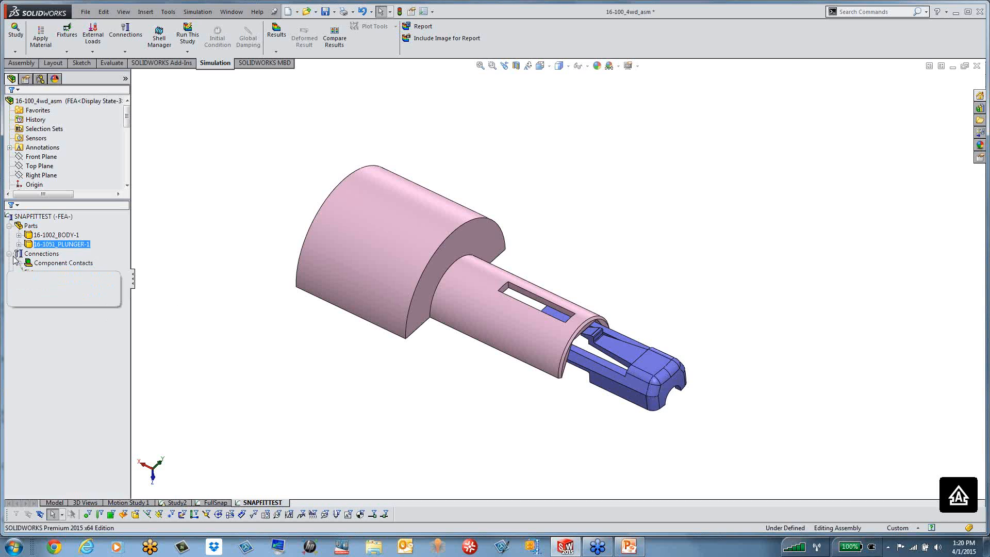
right_click(31, 254)
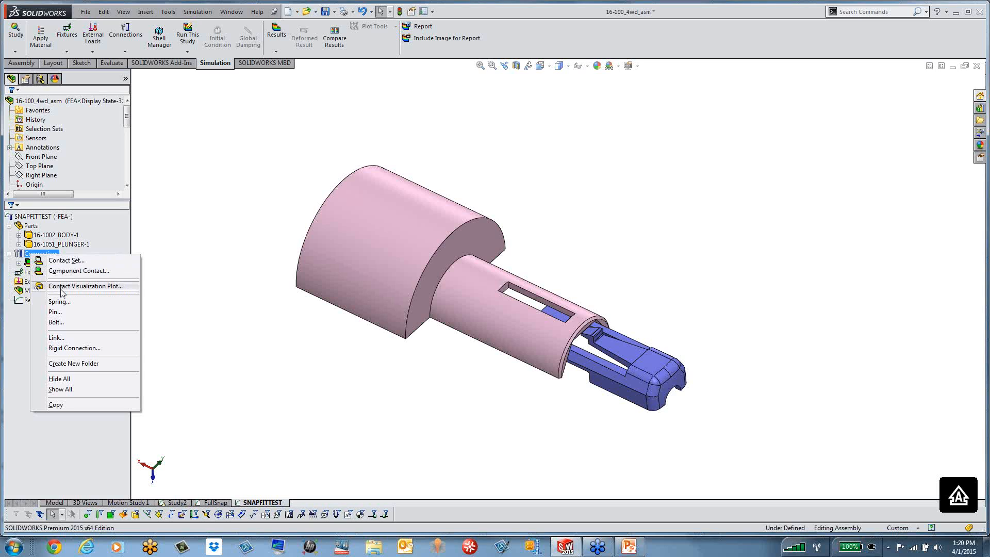
left_click(165, 257)
Open the global contact's definition and compare its Bonded and Allow Penetration contact types.
left_click(19, 263)
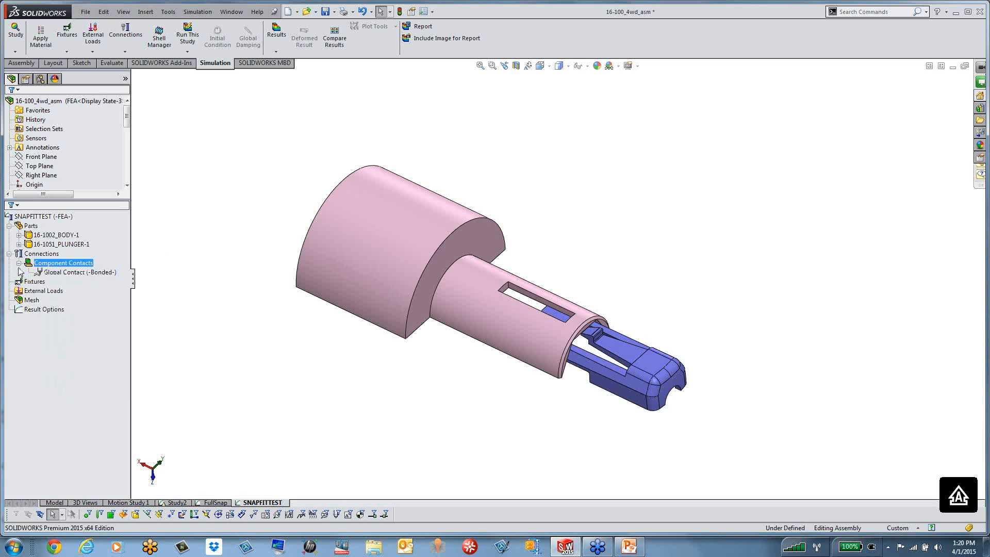
left_click(77, 272)
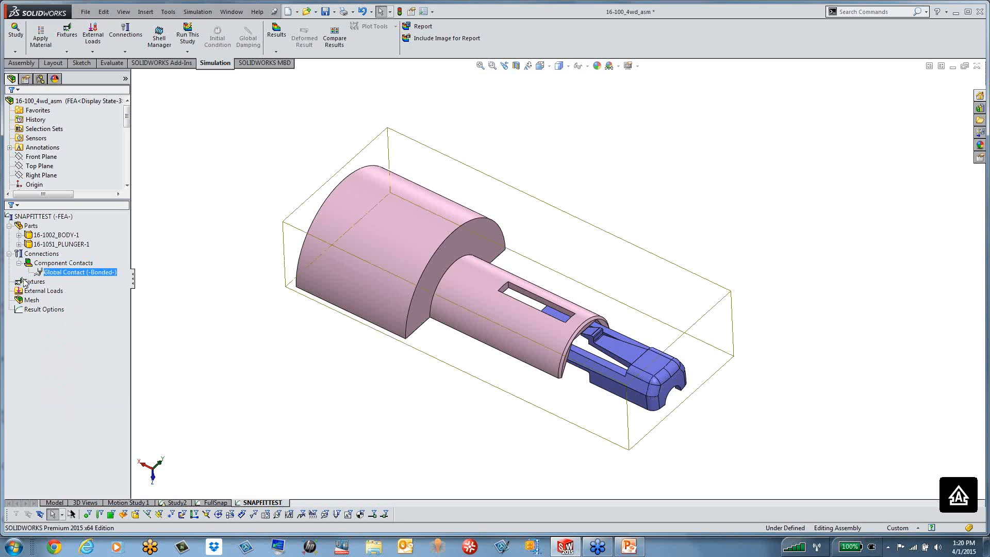
right_click(89, 276)
left_click(103, 294)
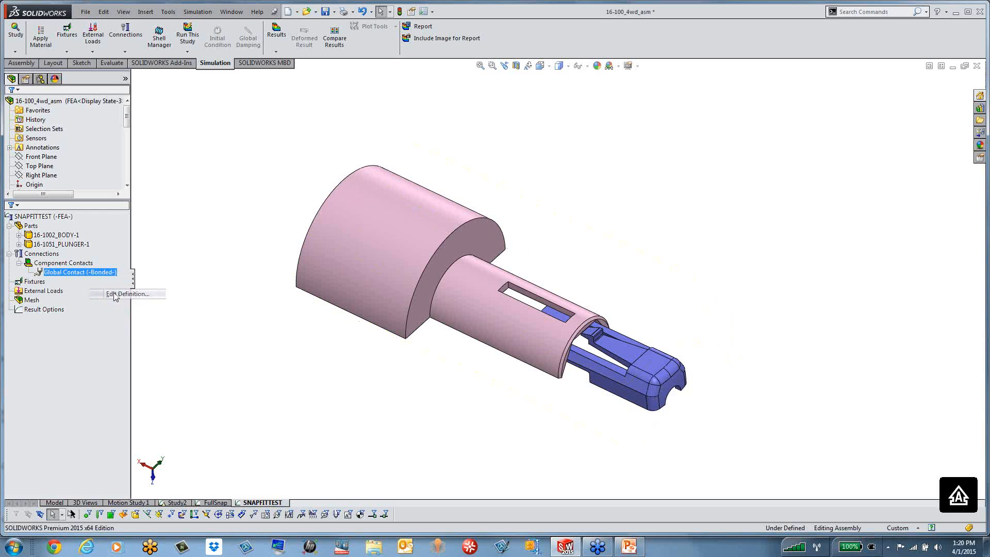
left_click_drag(131, 338, 135, 338)
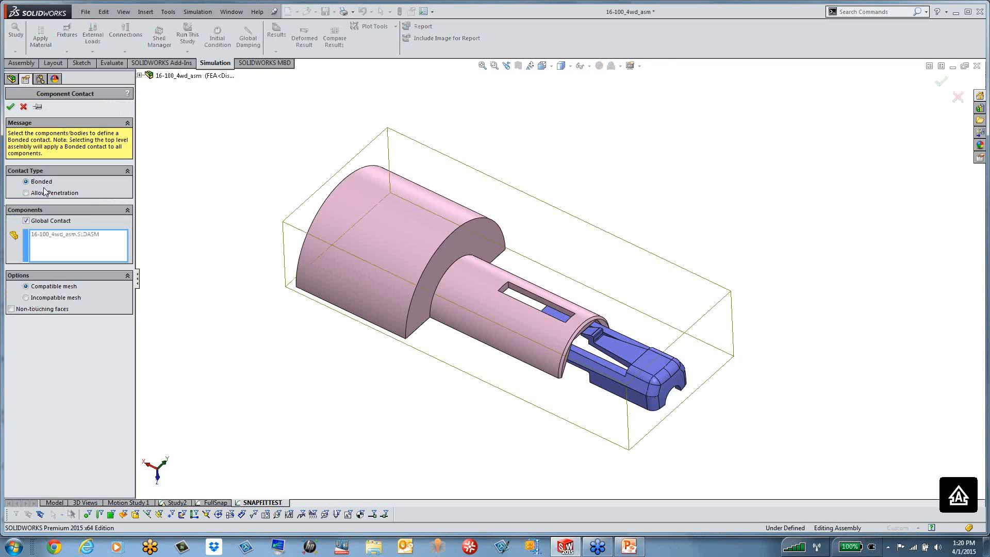
left_click(33, 193)
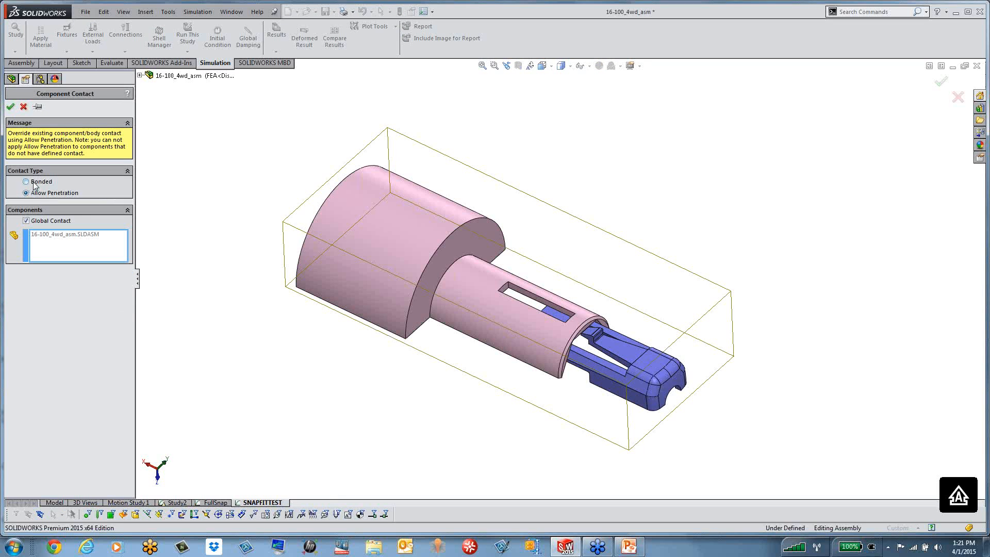
left_click(34, 184)
left_click(34, 194)
left_click(35, 183)
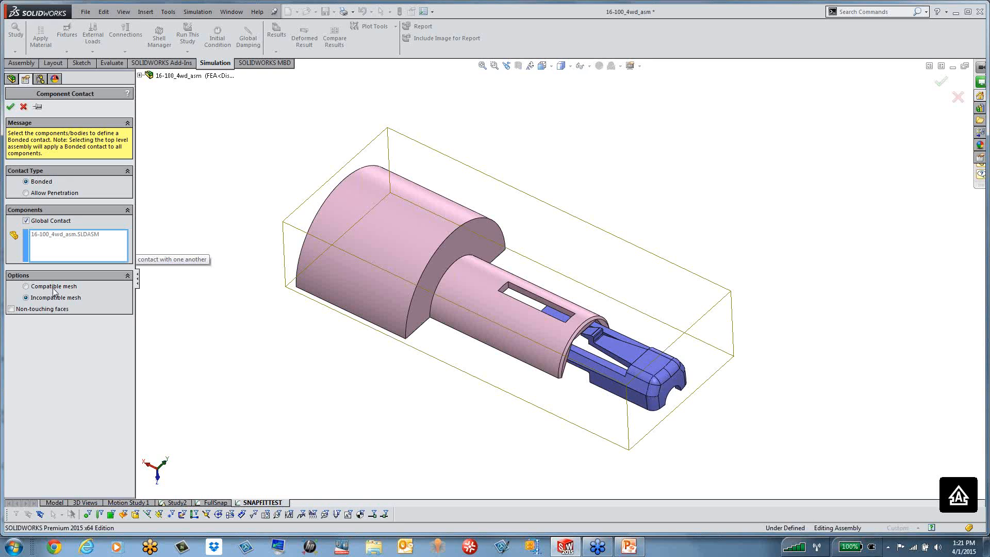
Compare the compatible and incompatible mesh options of the bonded global contact and discard the edit.
left_click(53, 288)
left_click(37, 299)
left_click(47, 287)
left_click(23, 108)
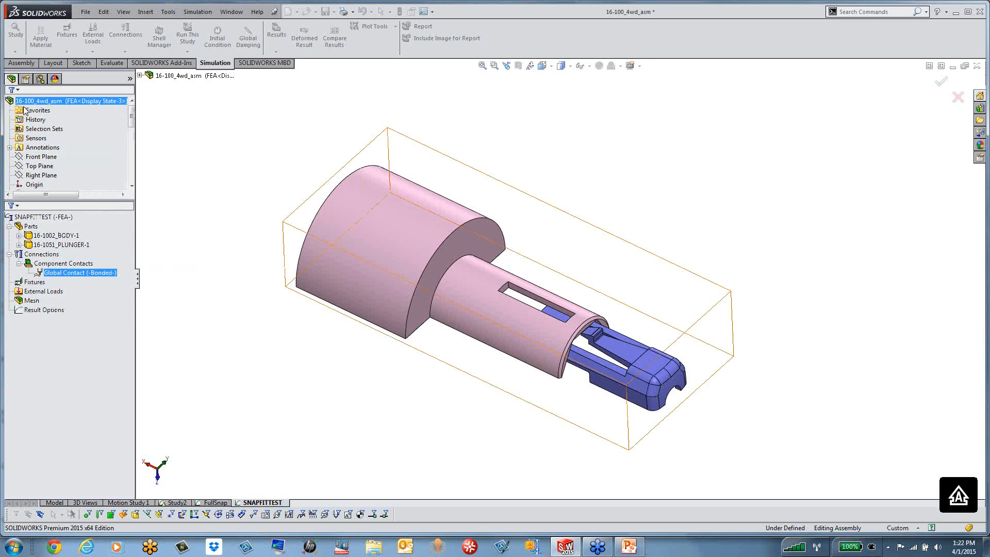
Start a manually selected contact set and pick the ramp, top, rounded edge and back faces of the plunger's snap hook.
right_click(40, 254)
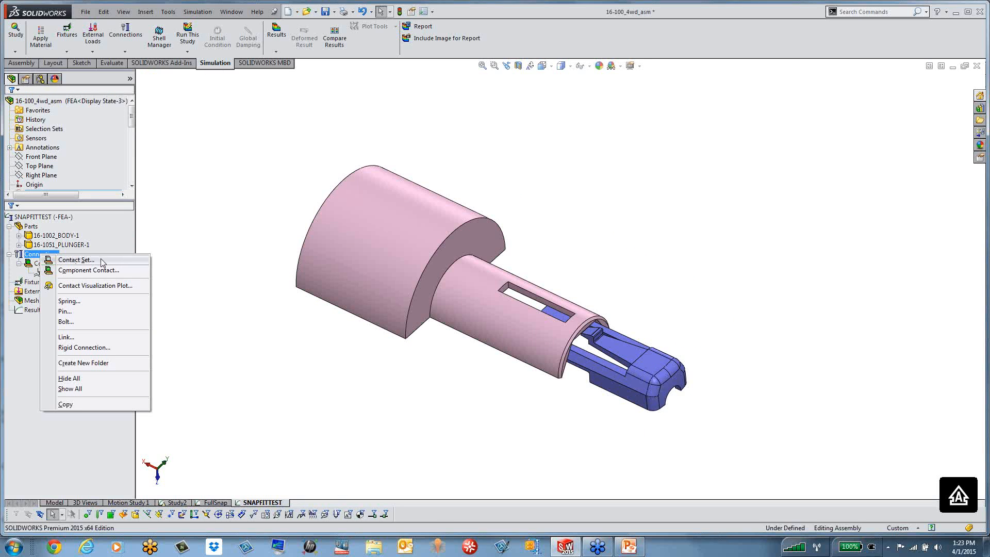
left_click(100, 260)
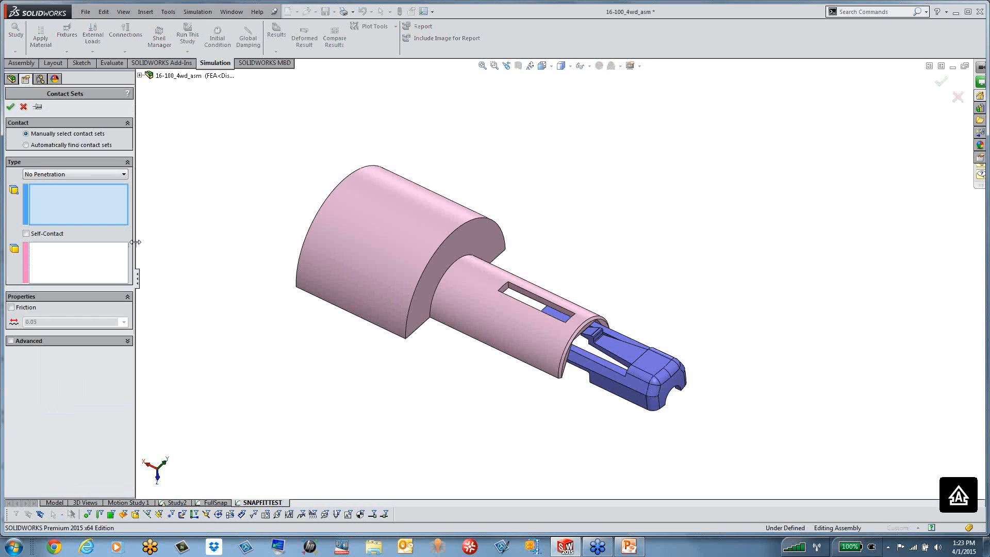
left_click_drag(141, 242, 156, 242)
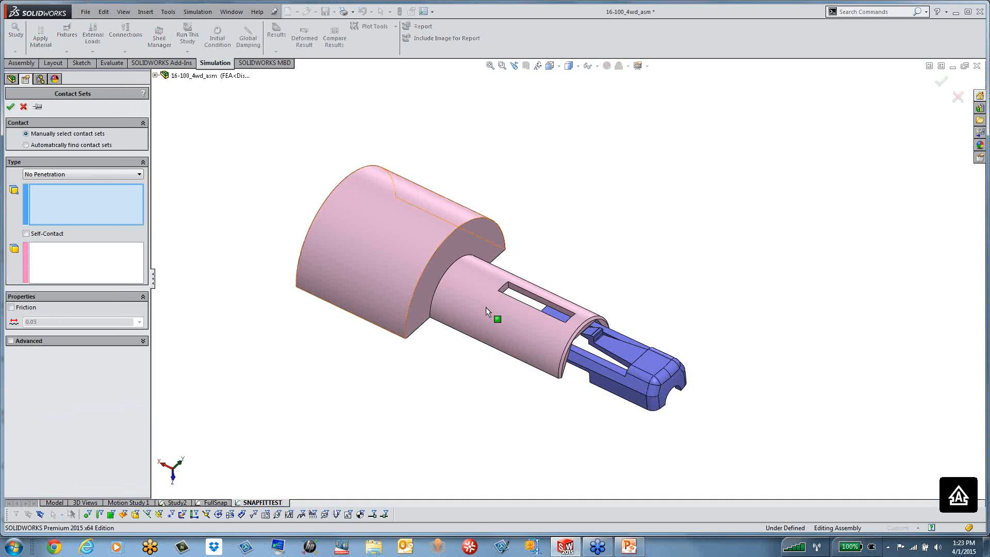
scroll(581, 308, "down", 2)
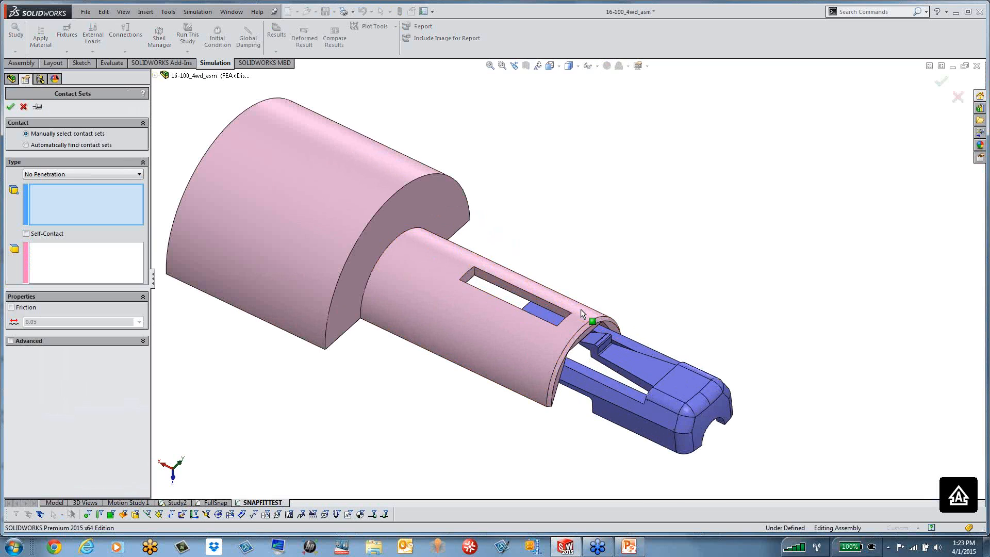
scroll(581, 308, "down", 1)
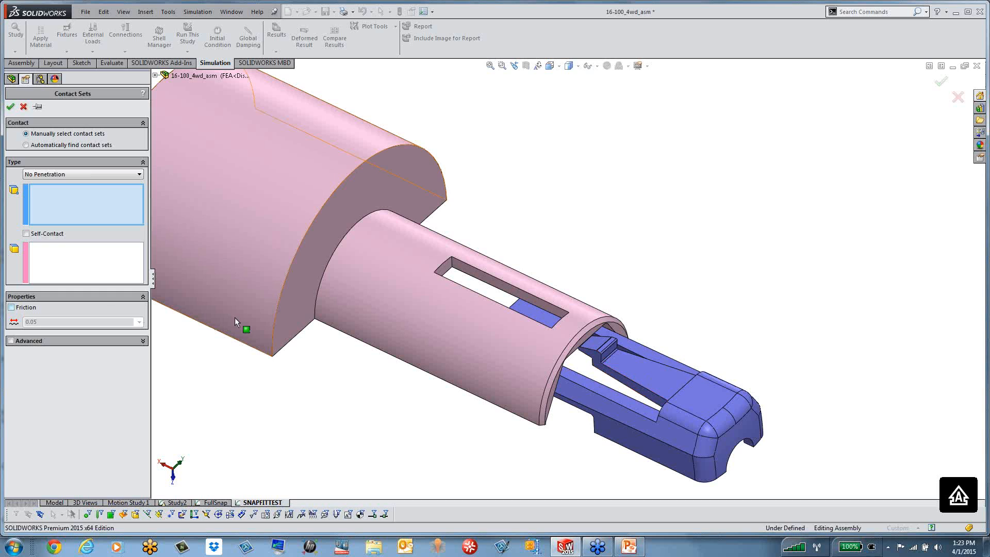
left_click(582, 348)
scroll(588, 330, "down", 5)
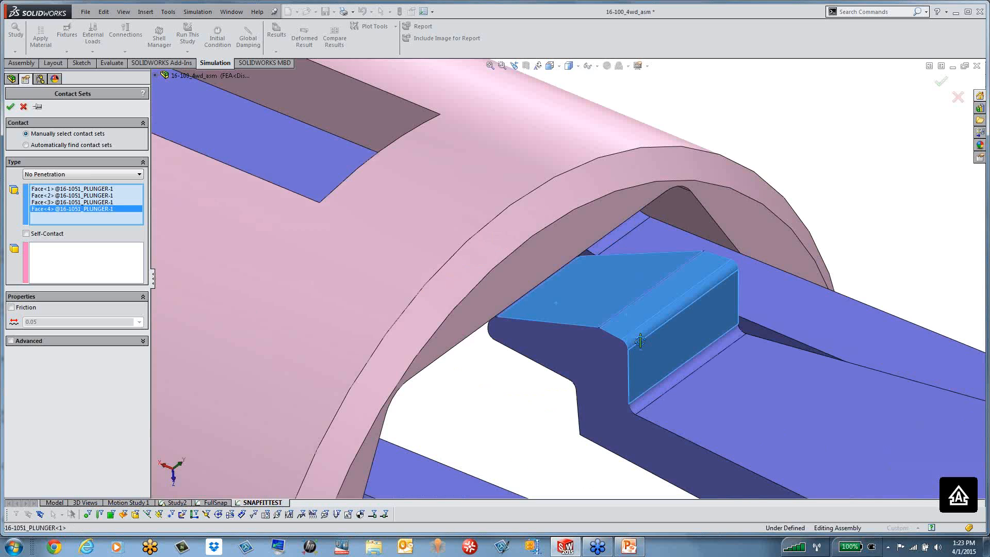
Add the snap hook's remaining contact faces, including the small rounded faces around its tip, to the plunger's face set.
left_click(597, 265)
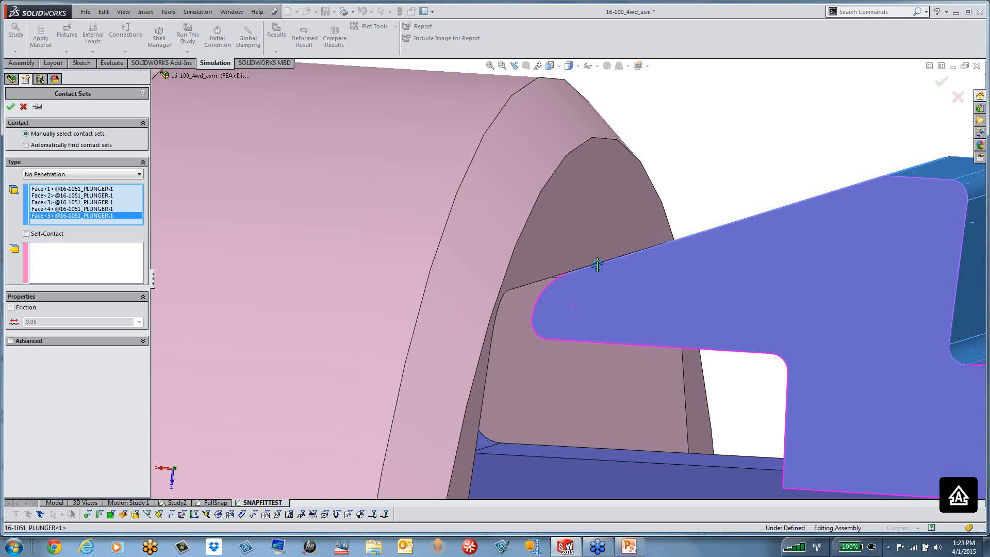
left_click(539, 410)
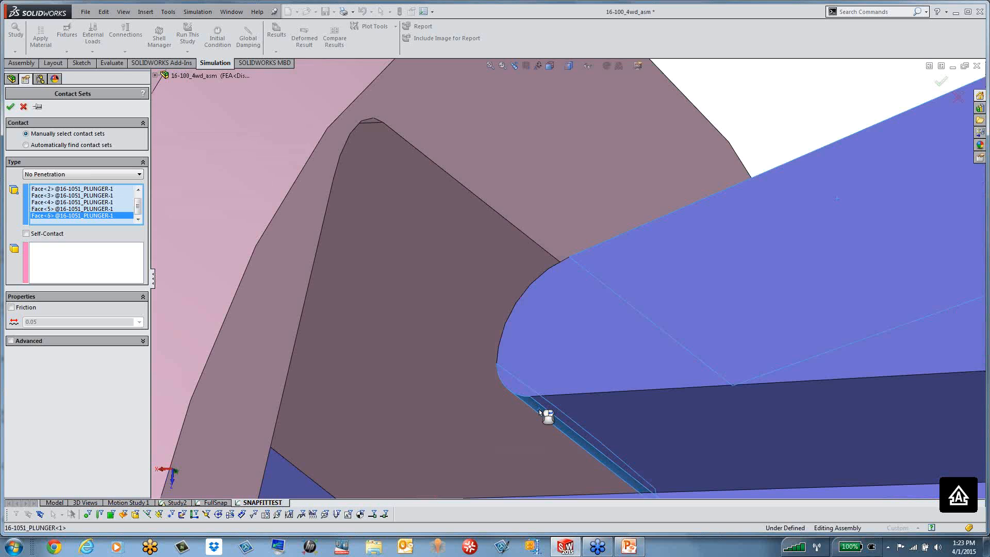
scroll(539, 410, "up", 5)
middle_click_drag(572, 286, 575, 255)
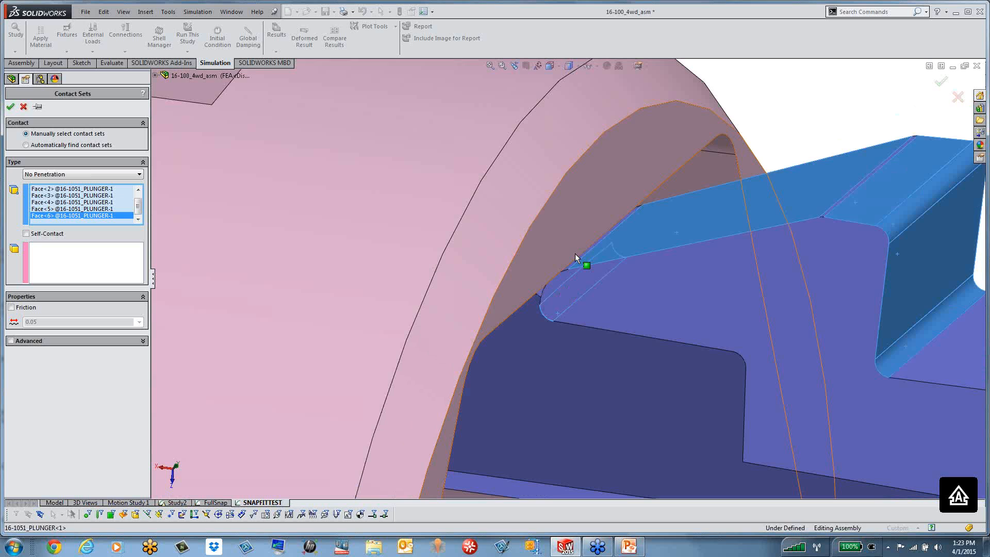
left_click(575, 254)
scroll(573, 263, "up", 3)
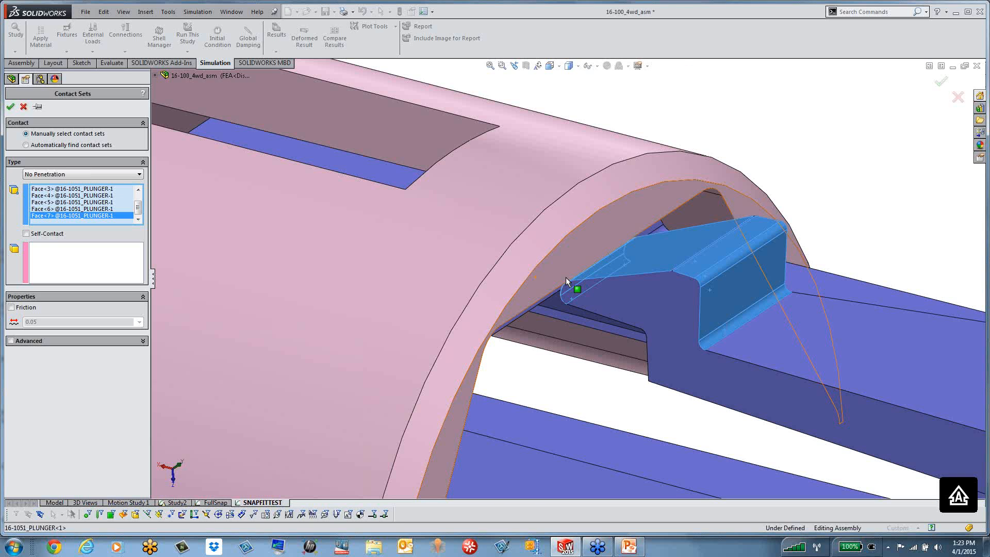
Select the body's inner face that the hook slides under as the first face of the second contact set.
middle_click_drag(565, 277, 589, 327)
left_click(90, 258)
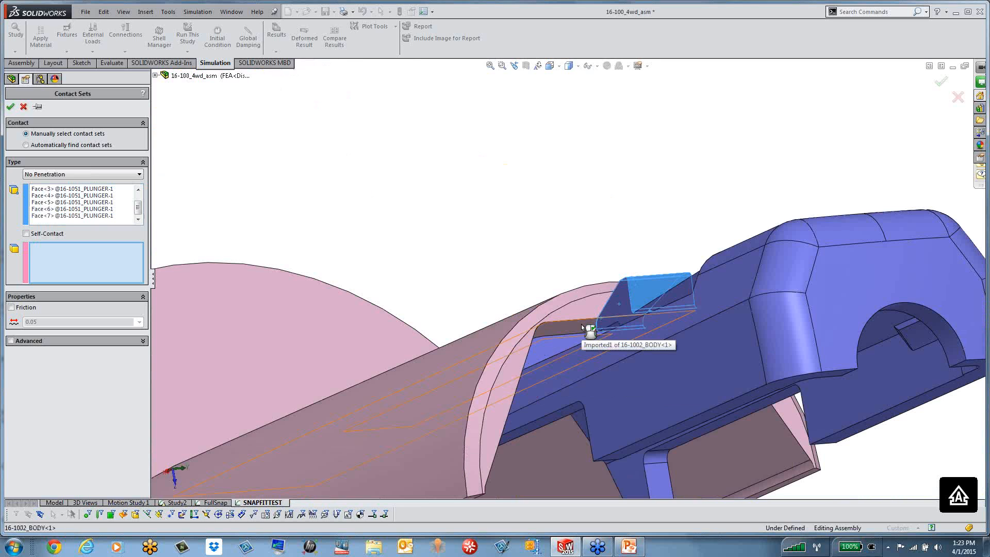
left_click(582, 325)
middle_click_drag(580, 324, 579, 329)
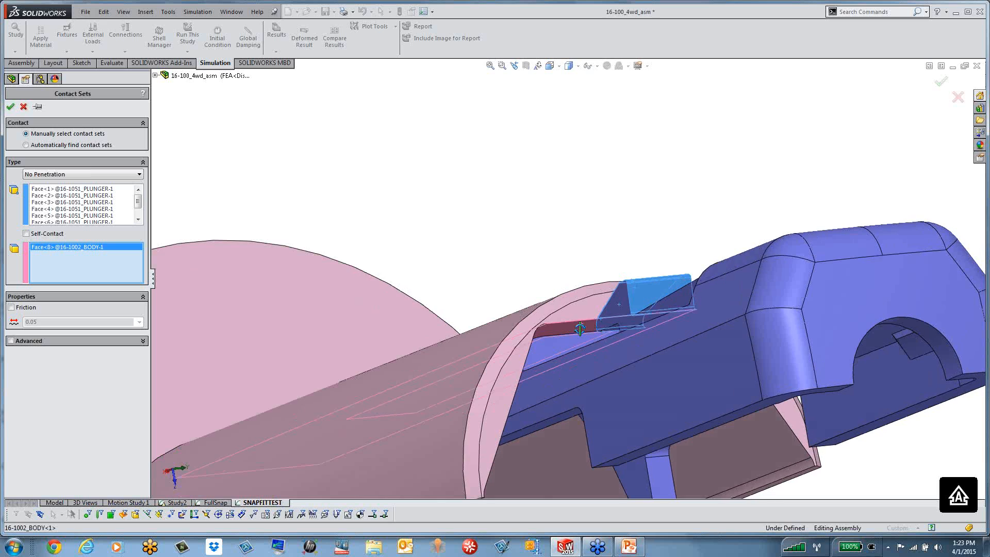
scroll(579, 328, "down", 3)
scroll(559, 280, "down", 3)
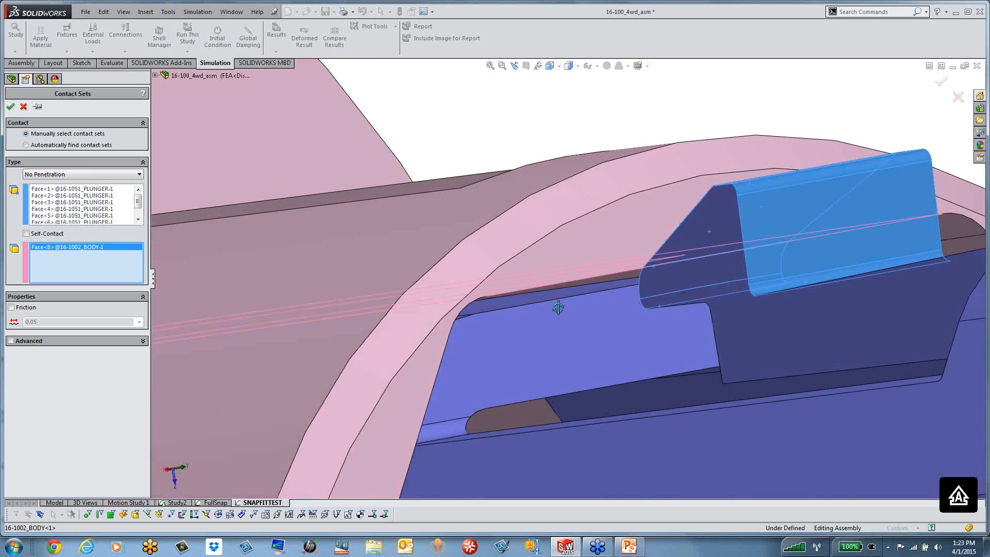
Add the two side walls and the front end wall of the body's slot to the second contact set.
scroll(558, 308, "up", 5)
scroll(567, 332, "up", 4)
middle_click_drag(567, 332, 504, 232)
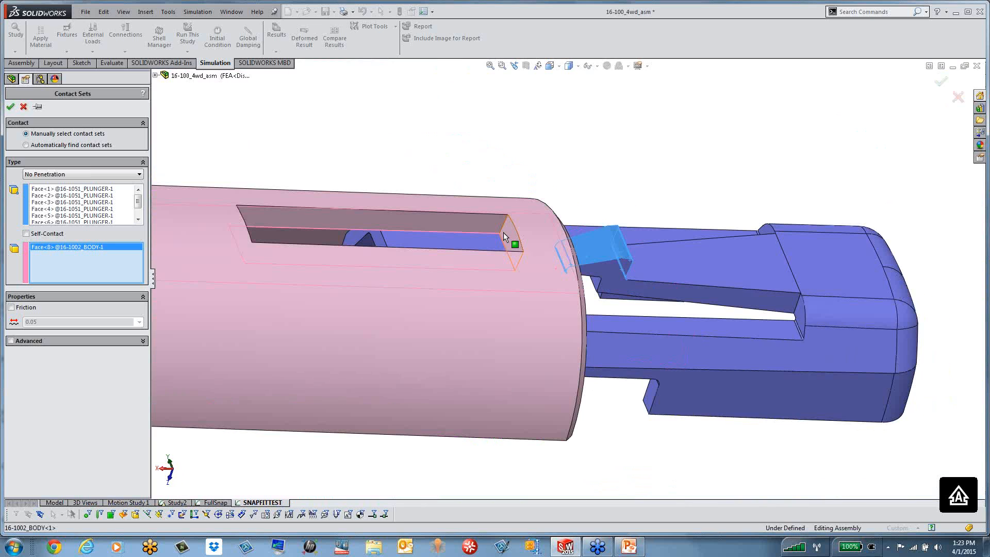
scroll(503, 232, "down", 5)
middle_click_drag(524, 285, 536, 265)
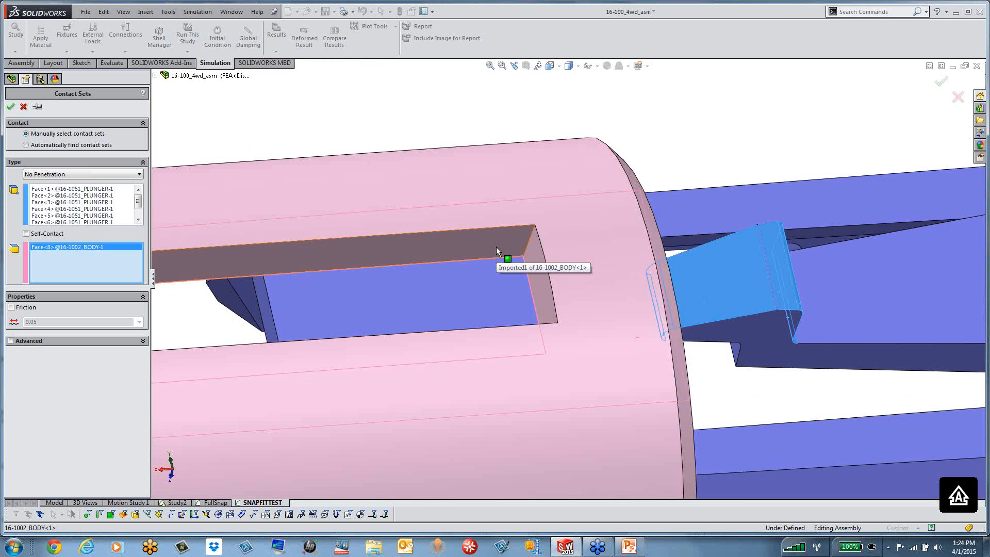
left_click(496, 247)
left_click(540, 285)
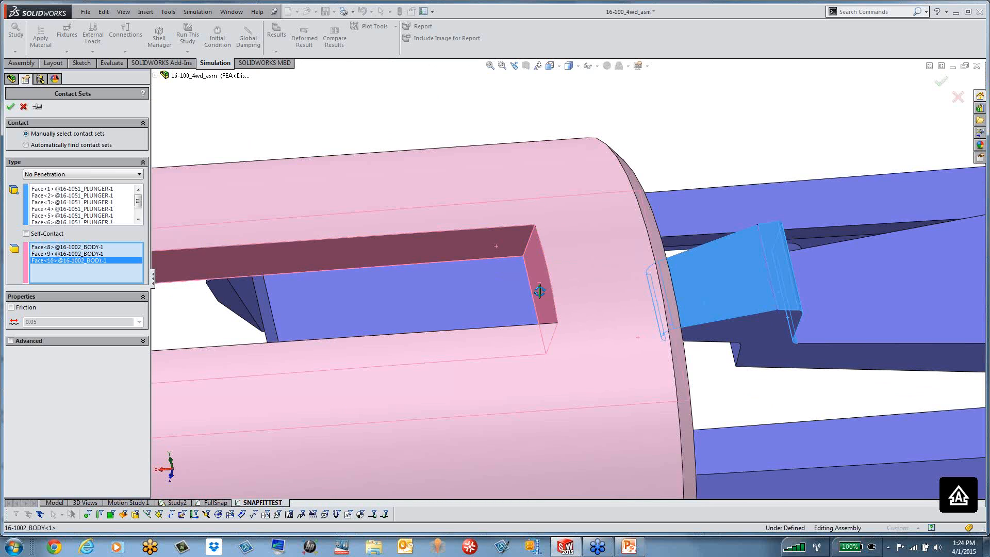
middle_click_drag(539, 292, 584, 286)
left_click(546, 352)
scroll(584, 286, "up", 5)
mouse_move(567, 334)
middle_mouse_down()
mouse_move(555, 302)
mouse_move(562, 319)
mouse_move(550, 338)
mouse_move(554, 308)
mouse_move(537, 314)
mouse_move(549, 339)
middle_mouse_up()
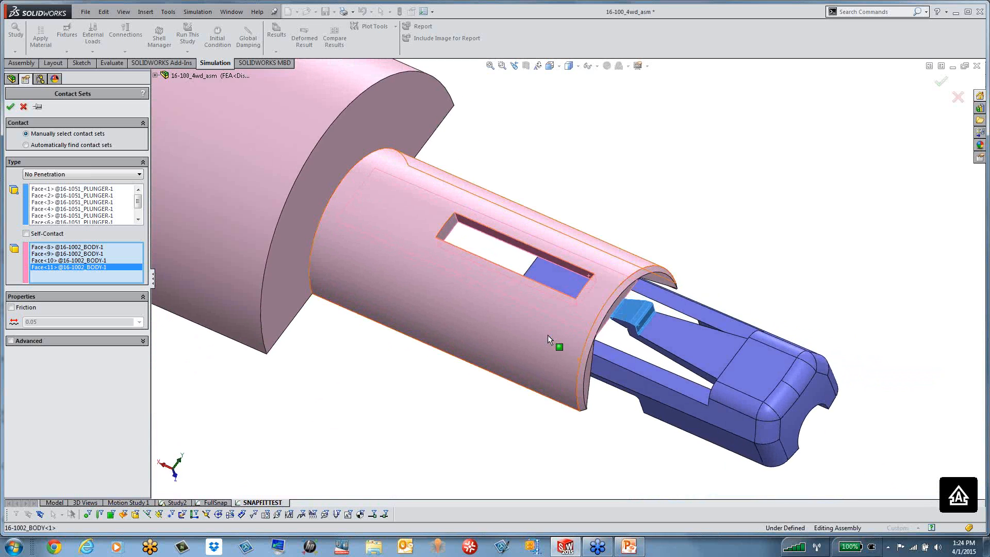
Keep the contact type at No Penetration and enable friction with a coefficient of 0.05.
left_click(85, 174)
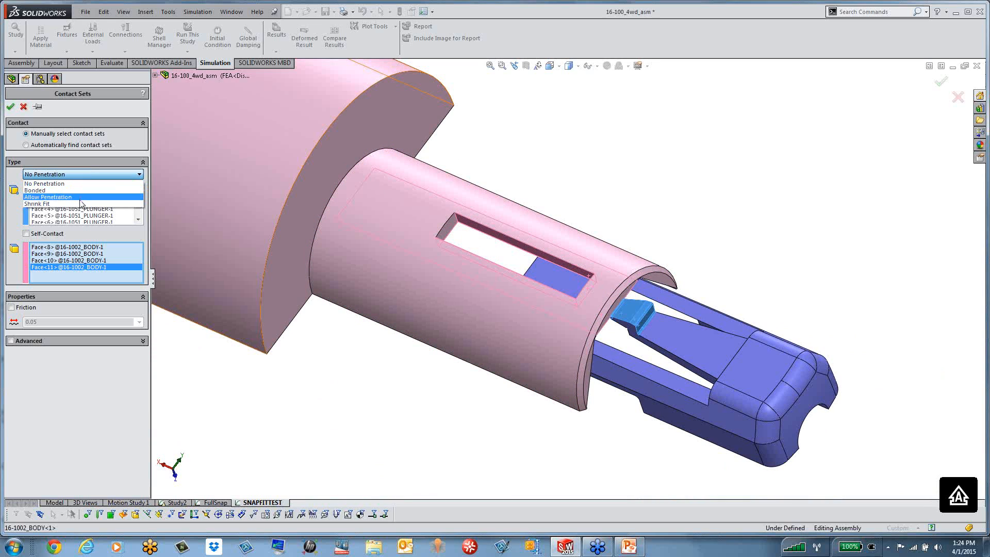
left_click(83, 183)
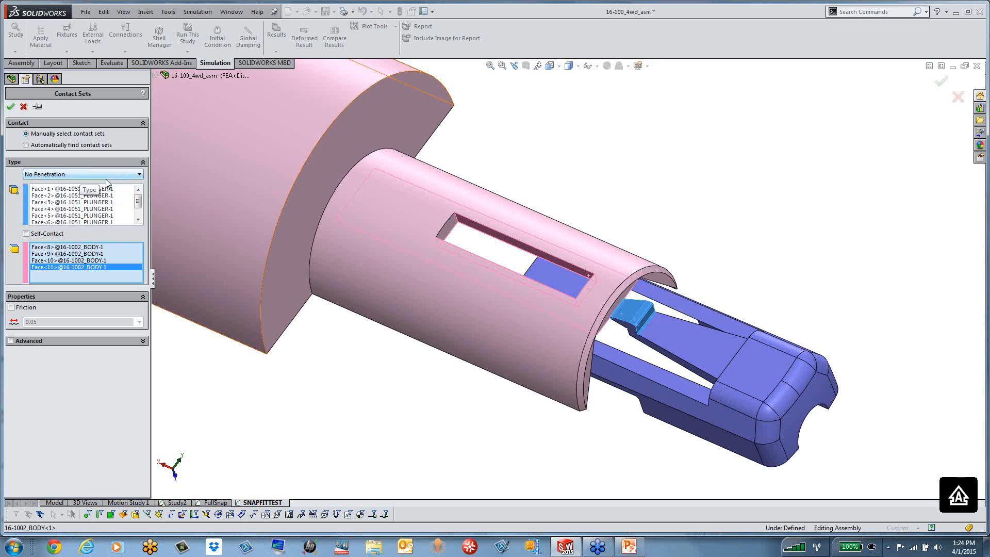
scroll(333, 231, "up", 3)
middle_click_drag(402, 232, 462, 236)
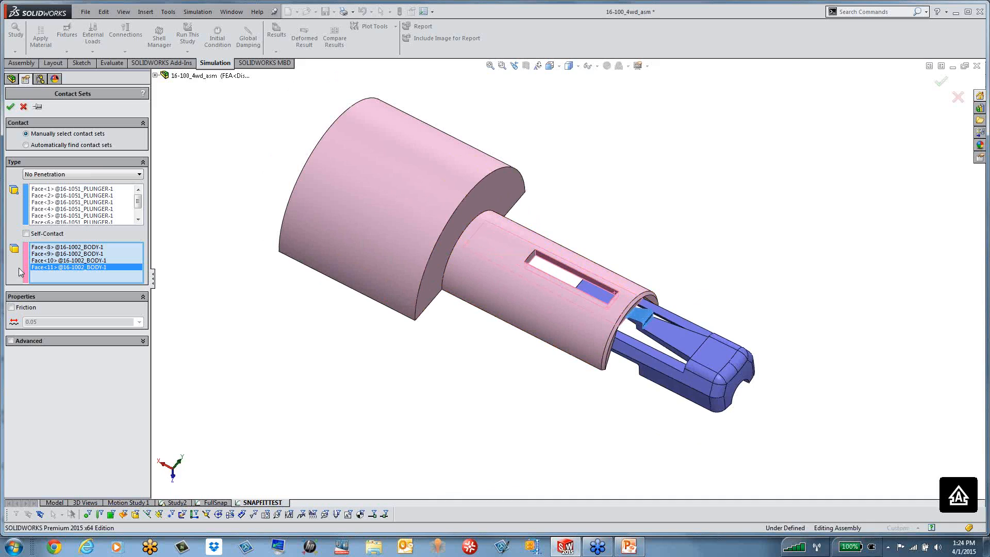
left_click(11, 308)
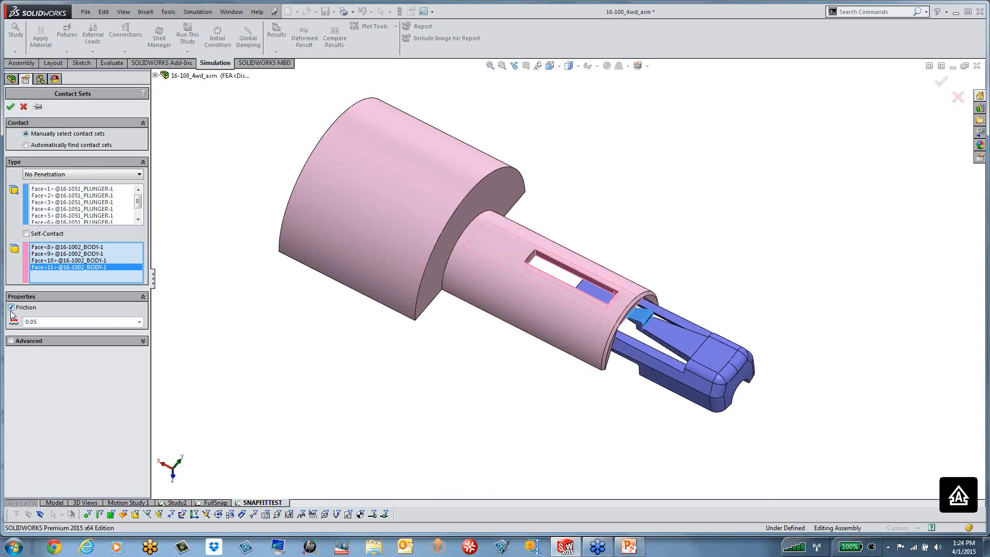
double_click(49, 321)
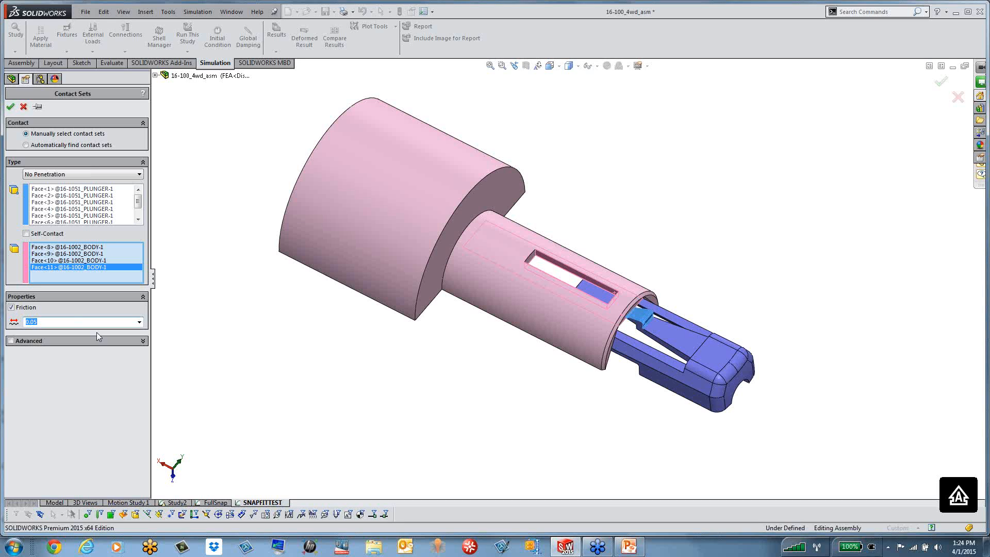
Enable the advanced contact options, compare the node-based formulations and choose Surface to surface.
left_click(13, 342)
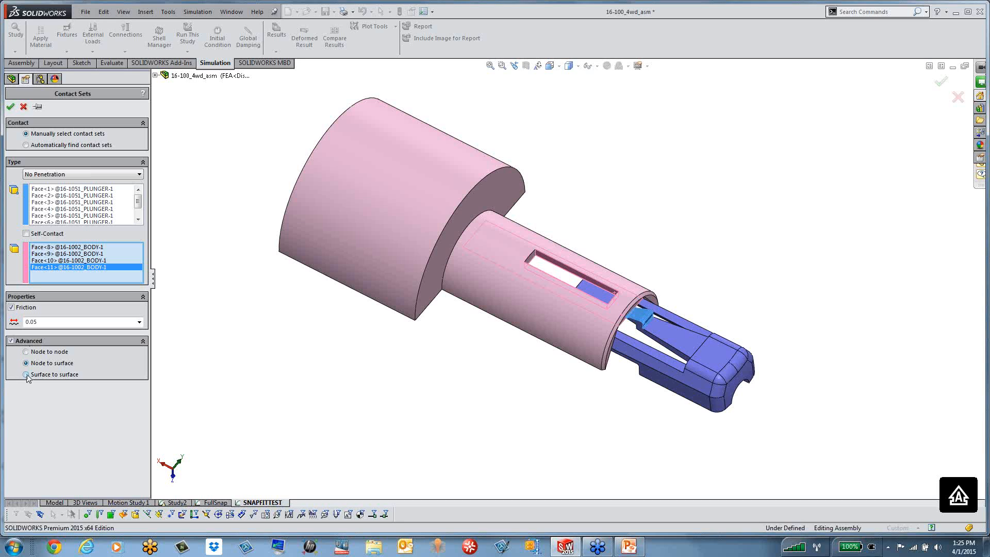
left_click(25, 352)
left_click(26, 375)
left_click(48, 352)
left_click(40, 354)
left_click(40, 366)
left_click(61, 364)
Review the individual plunger and body faces listed in the two sides of the contact set.
left_click(57, 192)
left_click(49, 197)
left_click(50, 203)
left_click(50, 209)
left_click(49, 216)
left_click(50, 221)
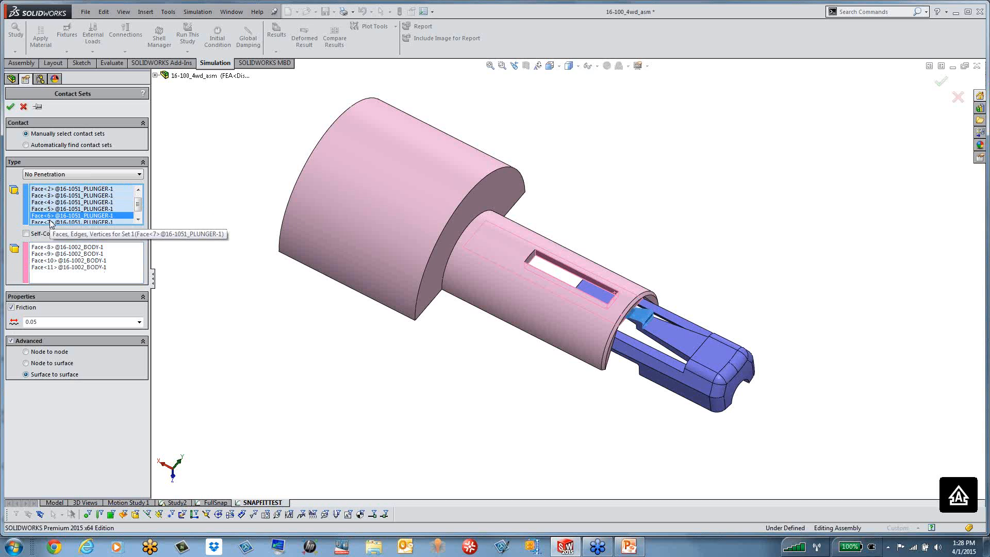
left_click(48, 248)
left_click(47, 253)
left_click(48, 260)
left_click(48, 267)
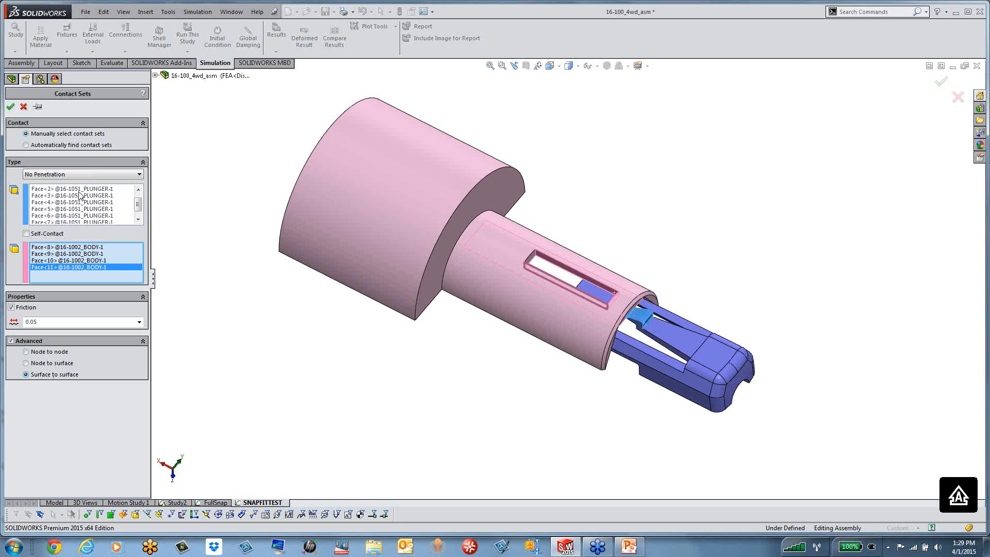
left_click(138, 205)
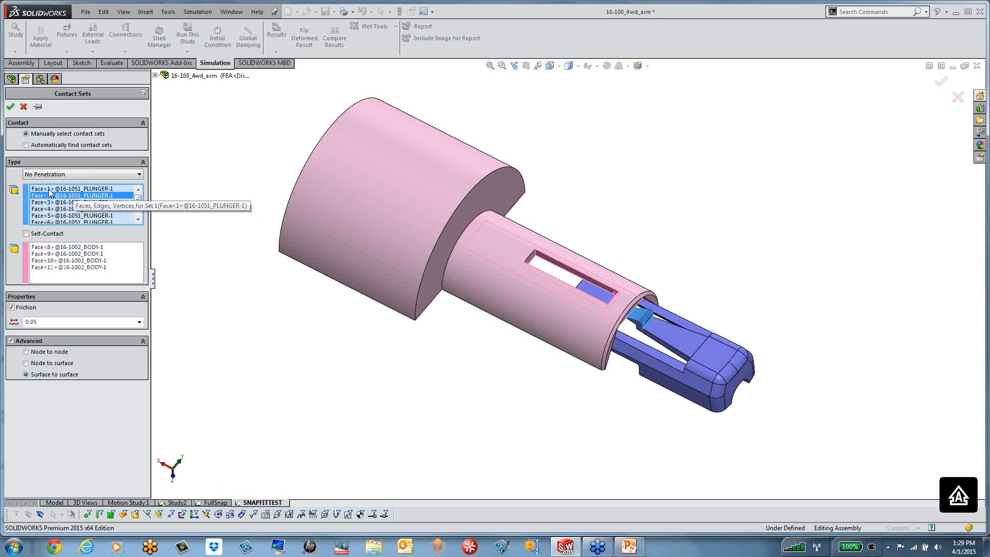
scroll(69, 191, "up", 1)
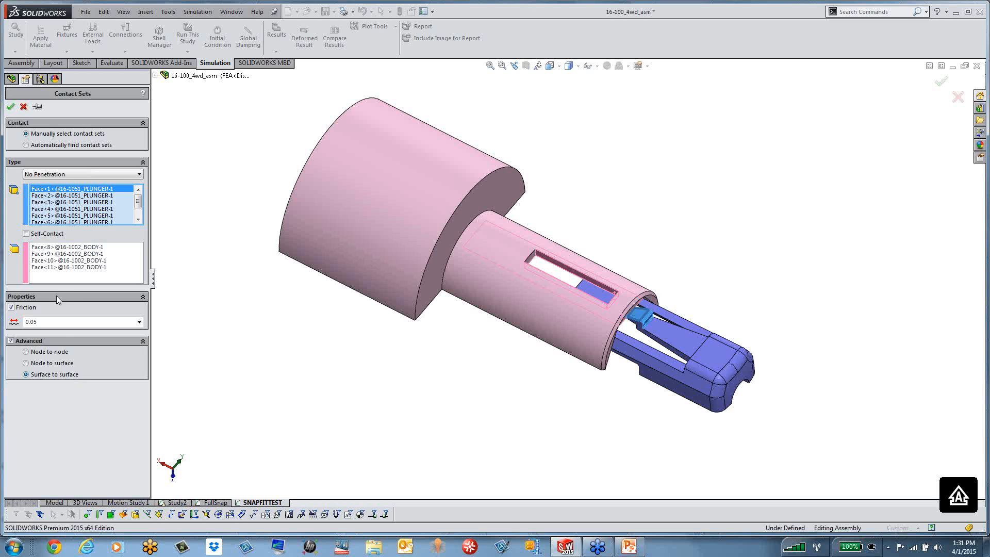
Switch to automatically finding contact sets and compare the options for touching and non-touching faces.
left_click(33, 147)
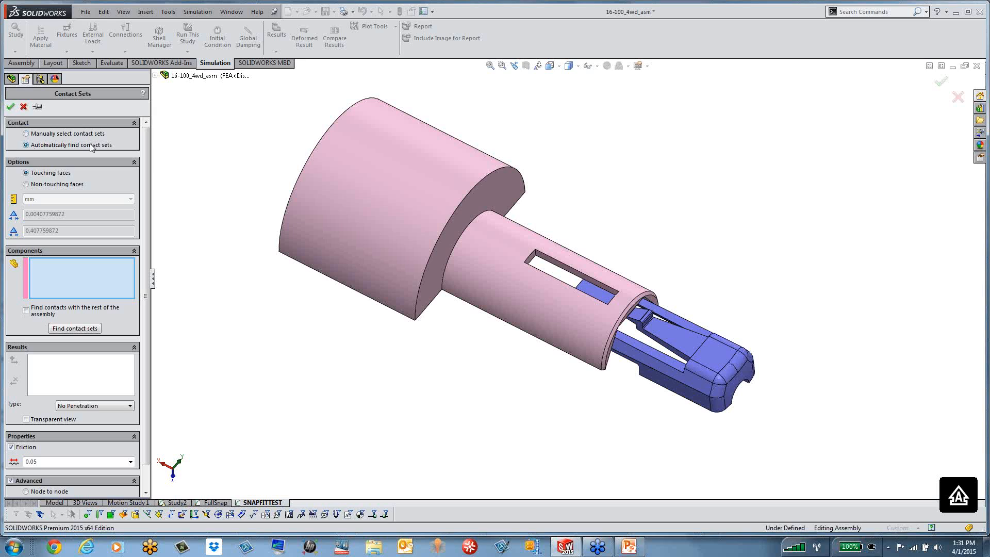
left_click(49, 184)
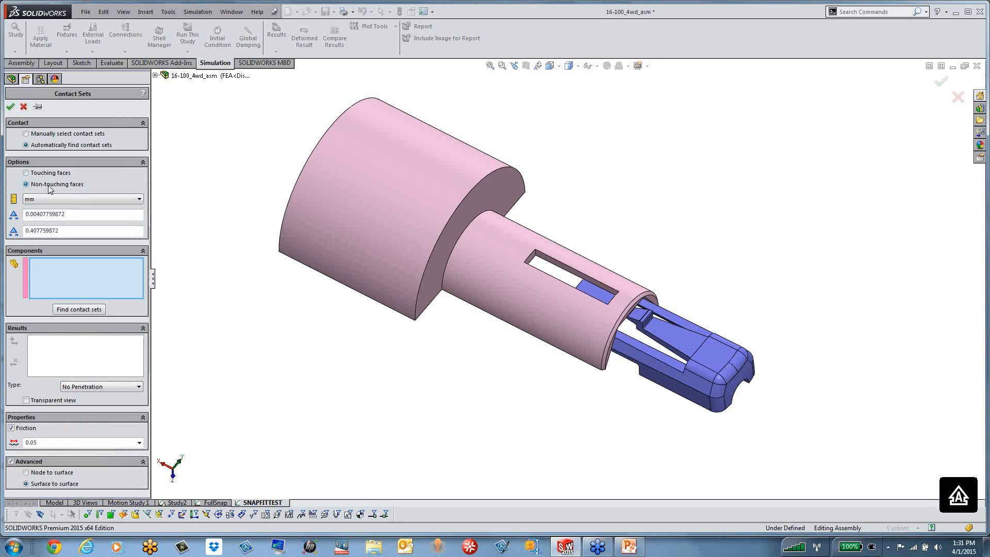
left_click(40, 213)
left_click(38, 174)
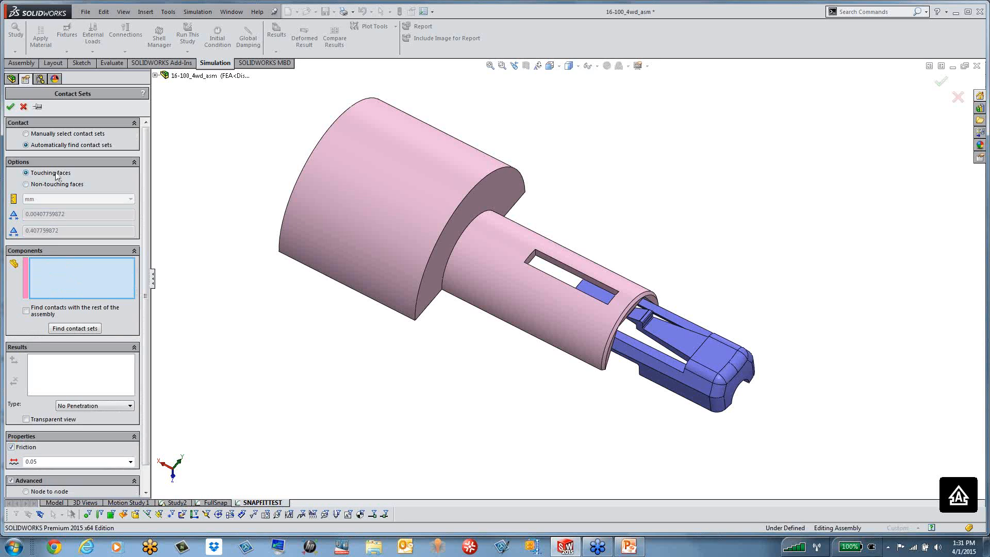
Choose the body and the plunger as the components for the contact search and set it to non-touching faces.
left_click(373, 204)
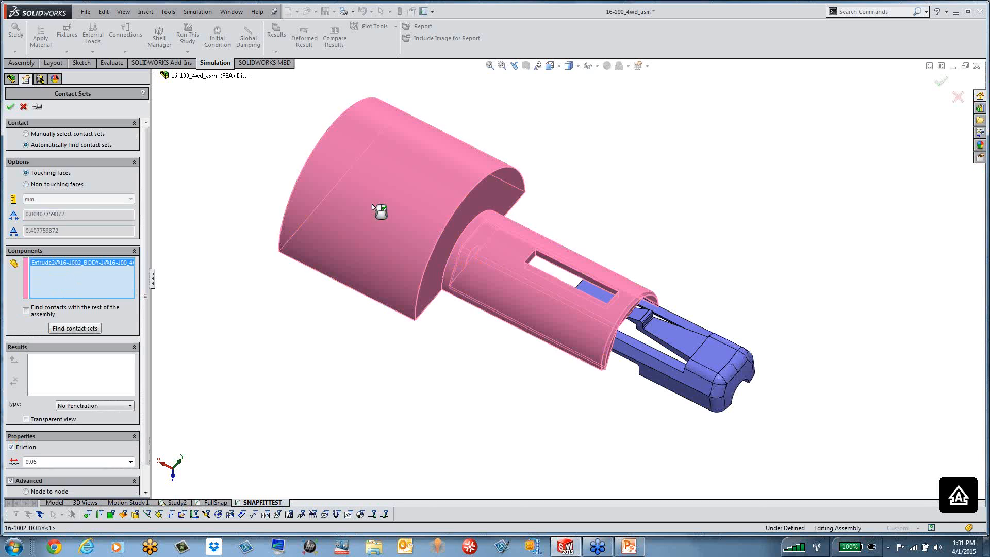
left_click(692, 355)
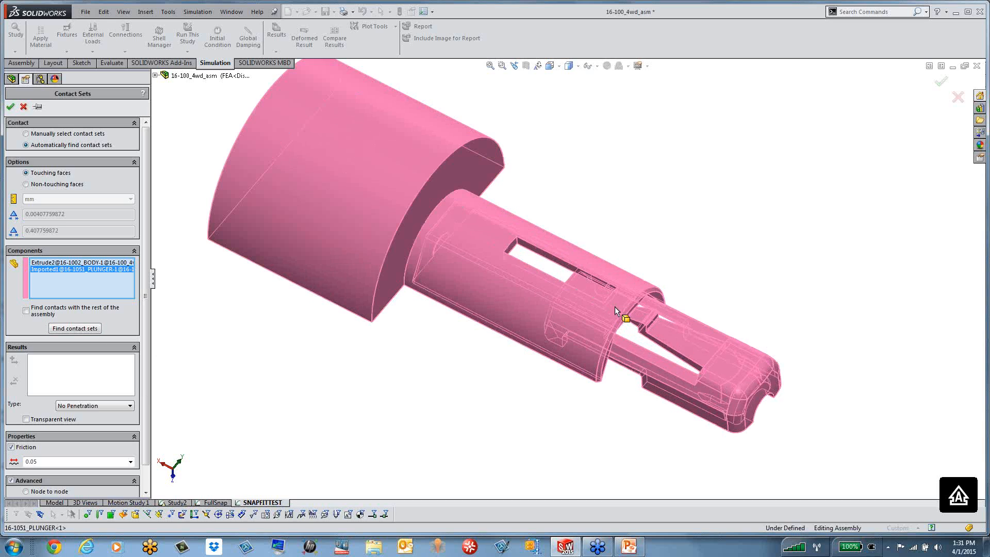
scroll(615, 307, "down", 3)
scroll(614, 305, "up", 3)
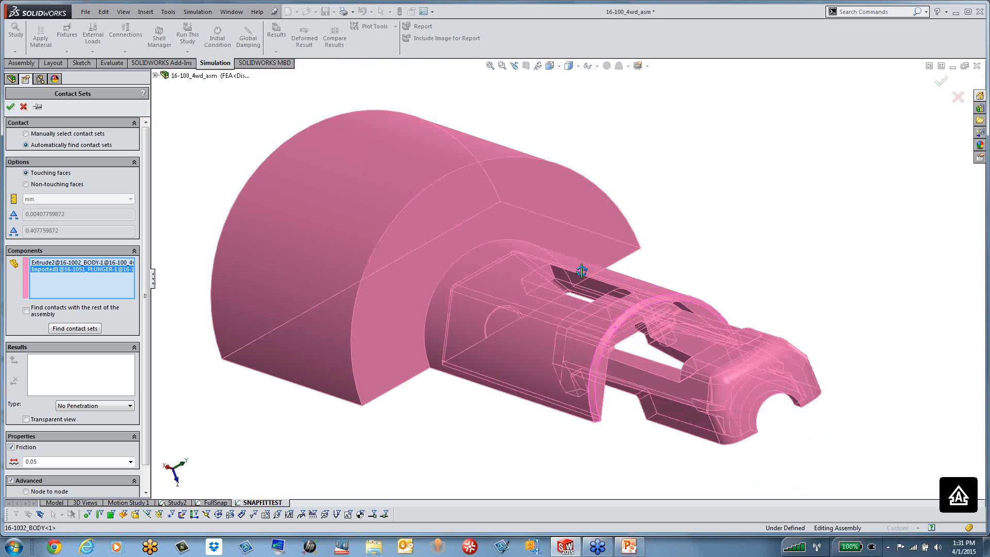
scroll(593, 307, "down", 4)
scroll(601, 323, "up", 4)
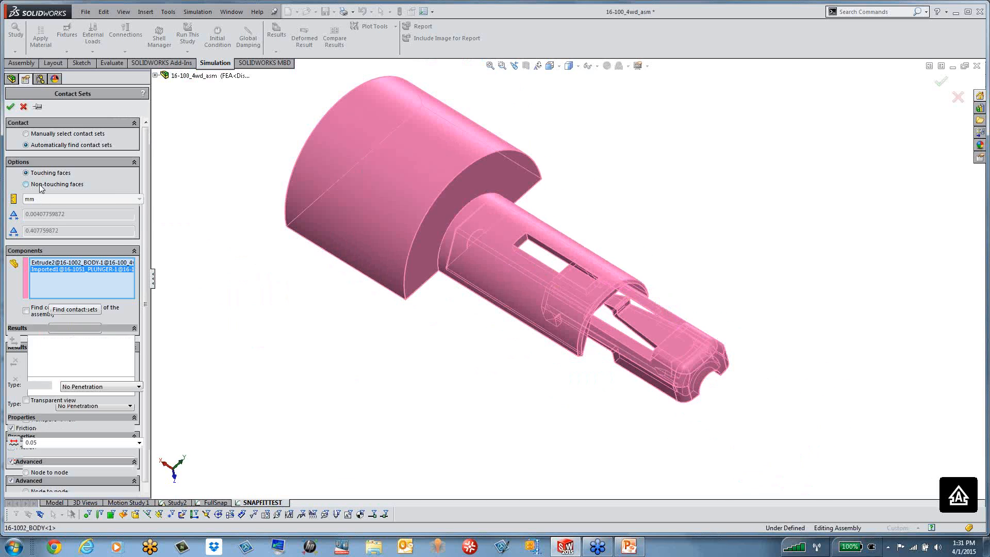
left_click(27, 184)
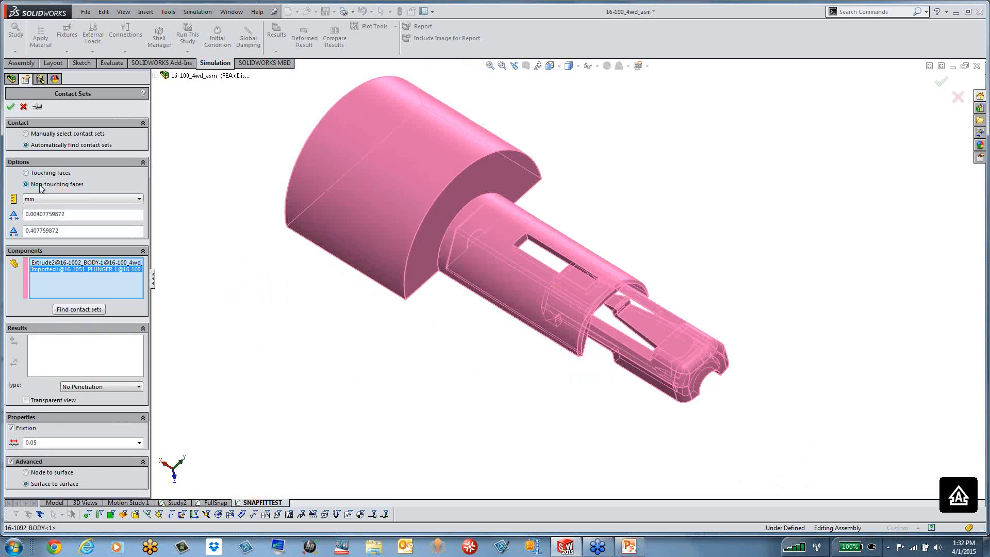
Find the non-touching contact sets between body and plunger and examine the faces in the resulting set around the snap tab.
left_click(74, 310)
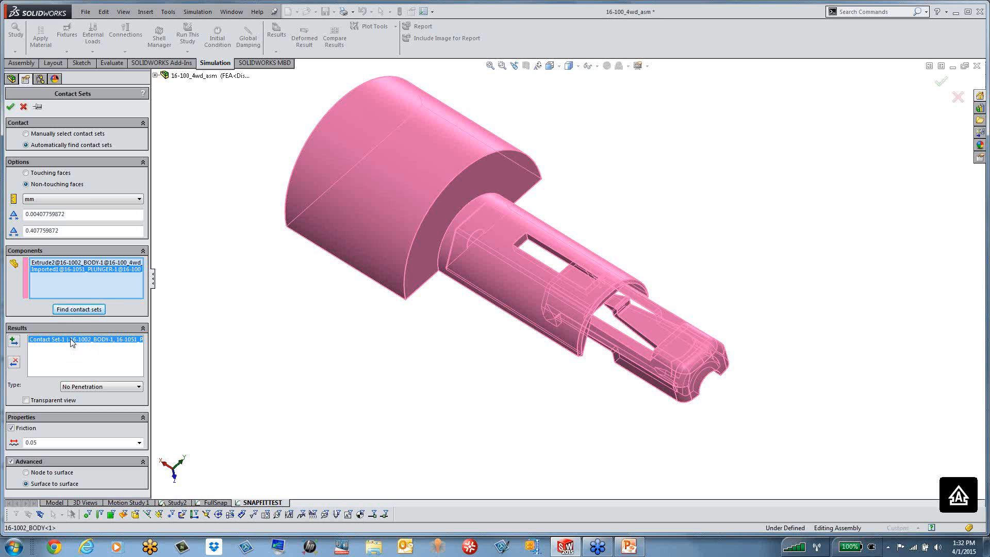
left_click(71, 340)
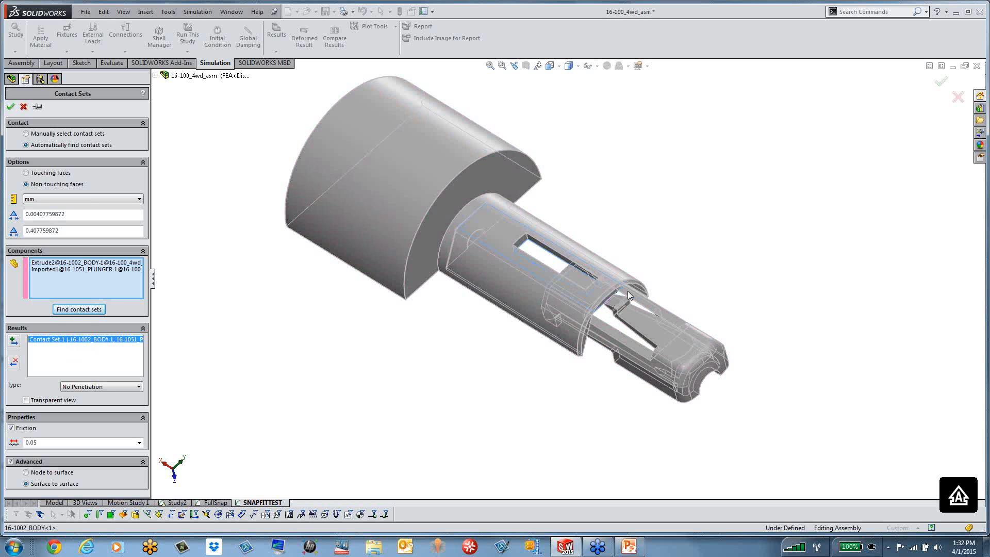
scroll(625, 291, "down", 4)
scroll(587, 308, "down", 2)
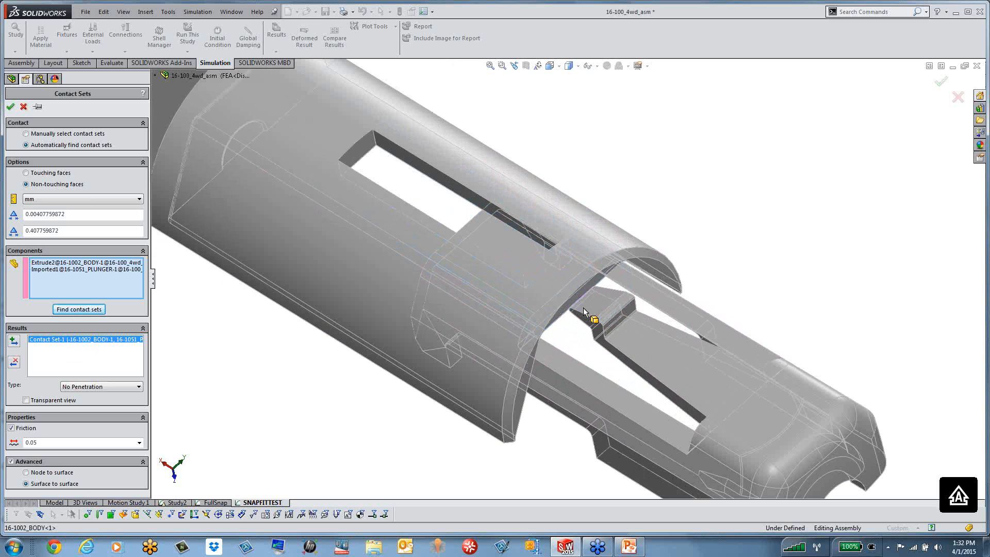
scroll(583, 307, "down", 3)
scroll(581, 302, "down", 4)
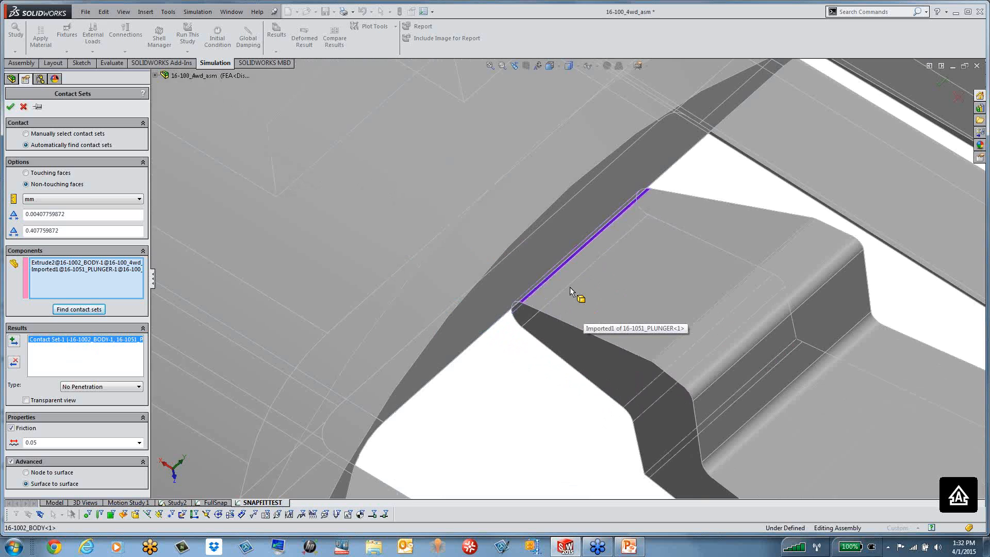
middle_click_drag(516, 314, 489, 316)
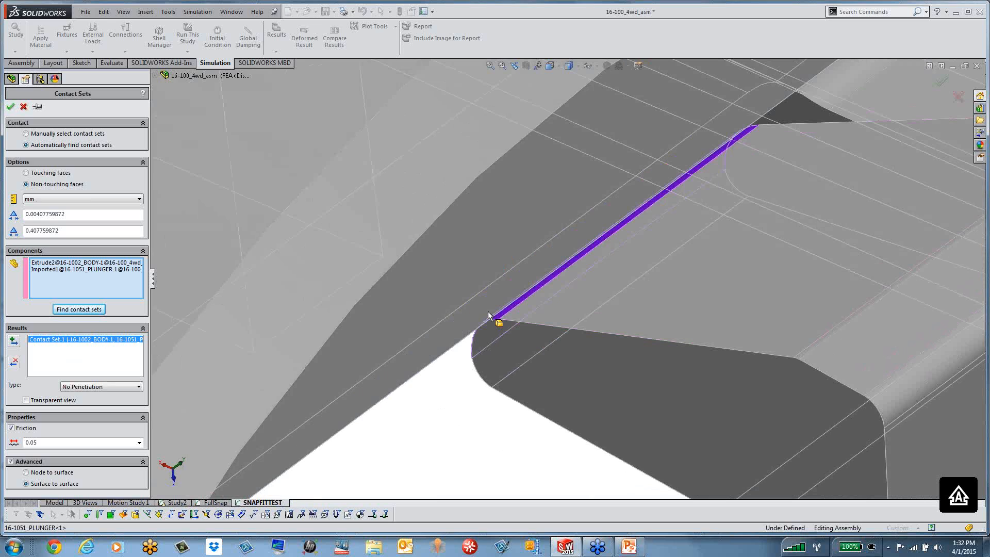
scroll(512, 339, "up", 2)
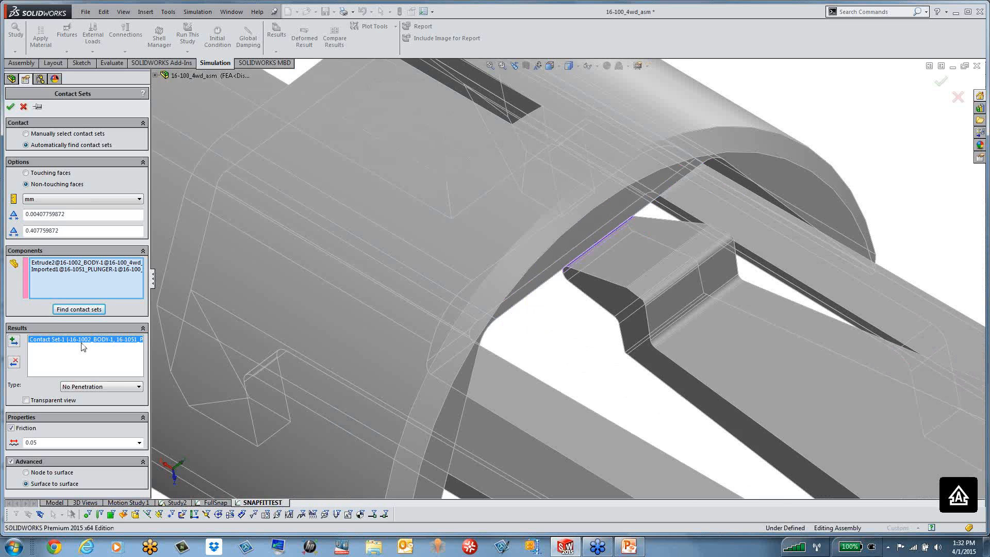
scroll(583, 271, "up", 4)
middle_click_drag(582, 271, 591, 274)
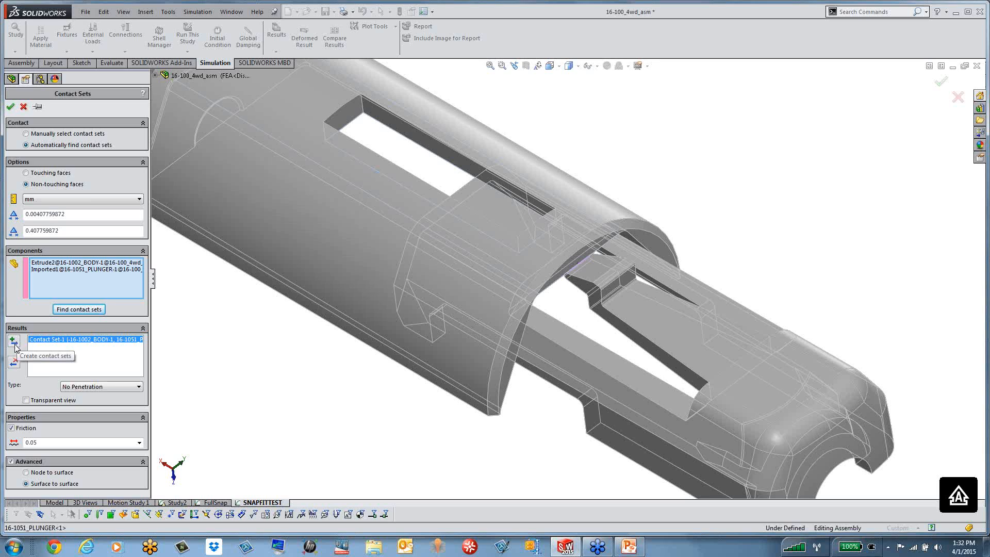
Compare the contact types available for the found contact set and choose No Penetration.
left_click(77, 390)
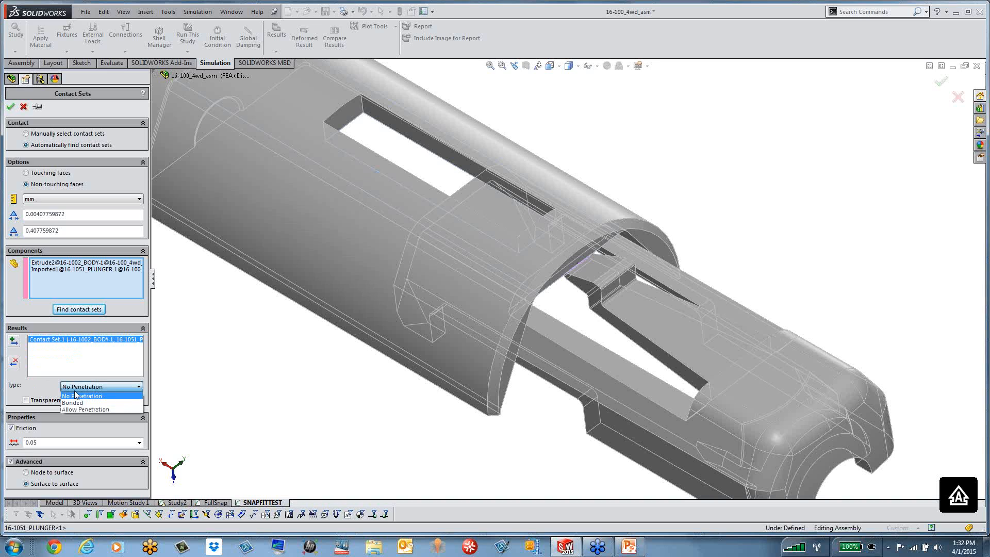
left_click(86, 344)
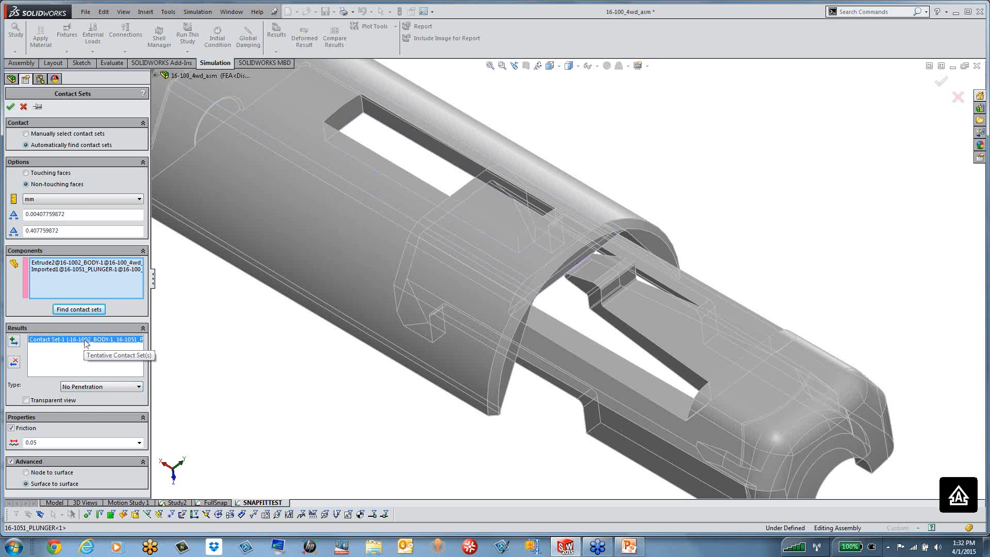
left_click(95, 386)
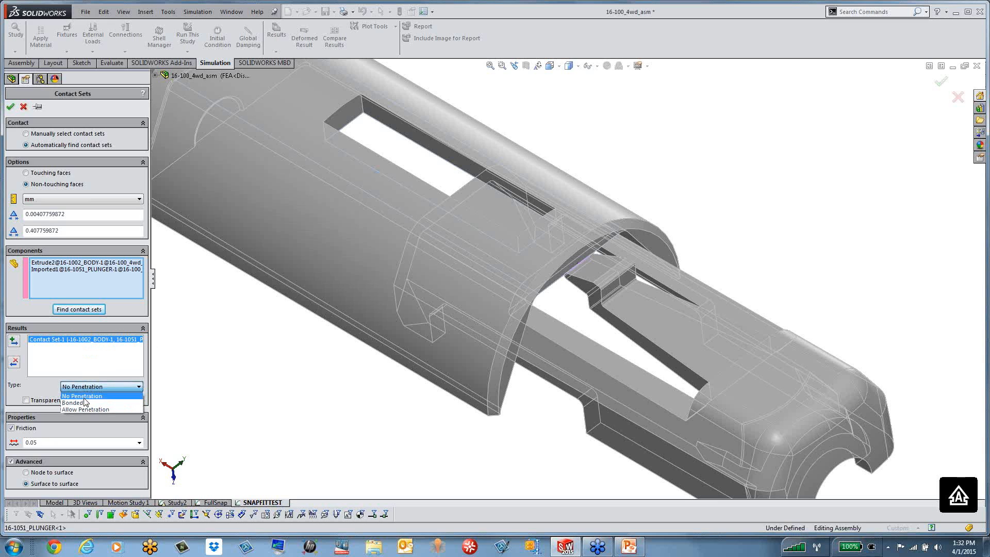
left_click(83, 395)
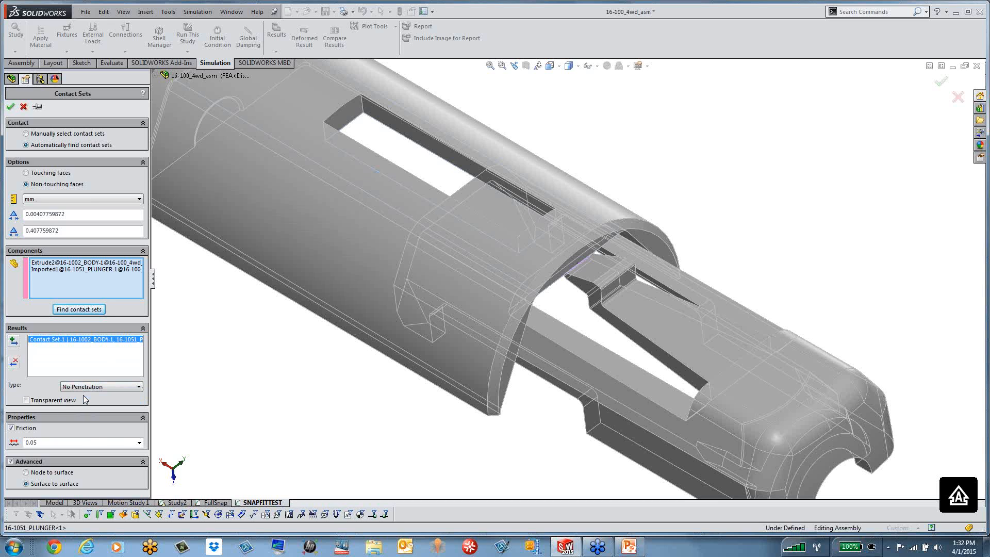
Enable the transparent view and inspect the faces paired by the found contact set near the snap tab.
left_click(58, 401)
scroll(546, 286, "down", 2)
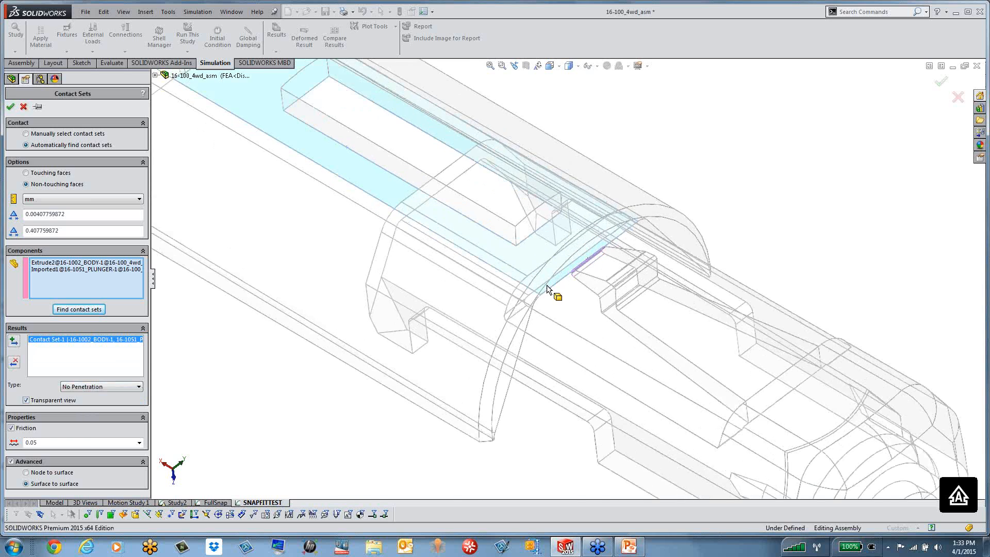
scroll(546, 284, "down", 2)
scroll(636, 231, "down", 2)
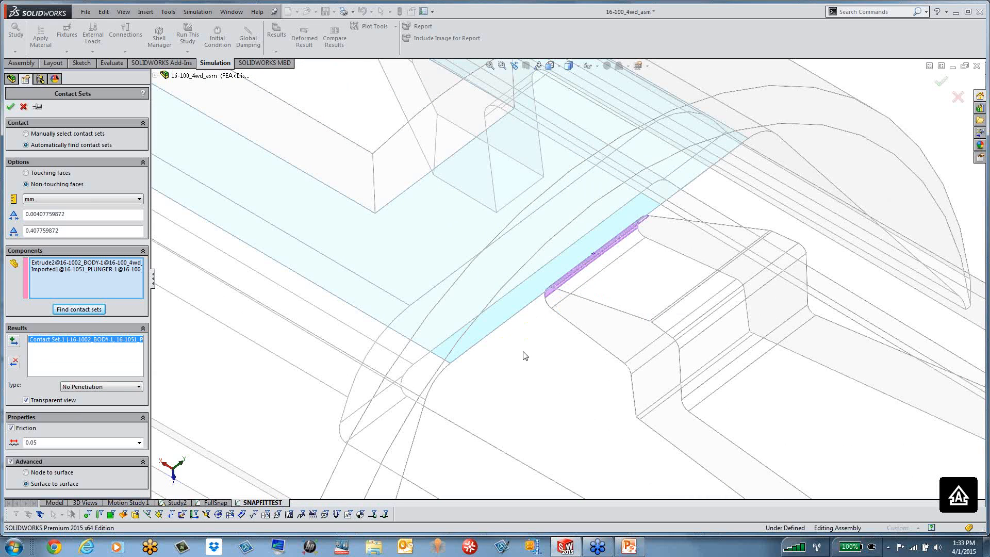
scroll(526, 358, "up", 1)
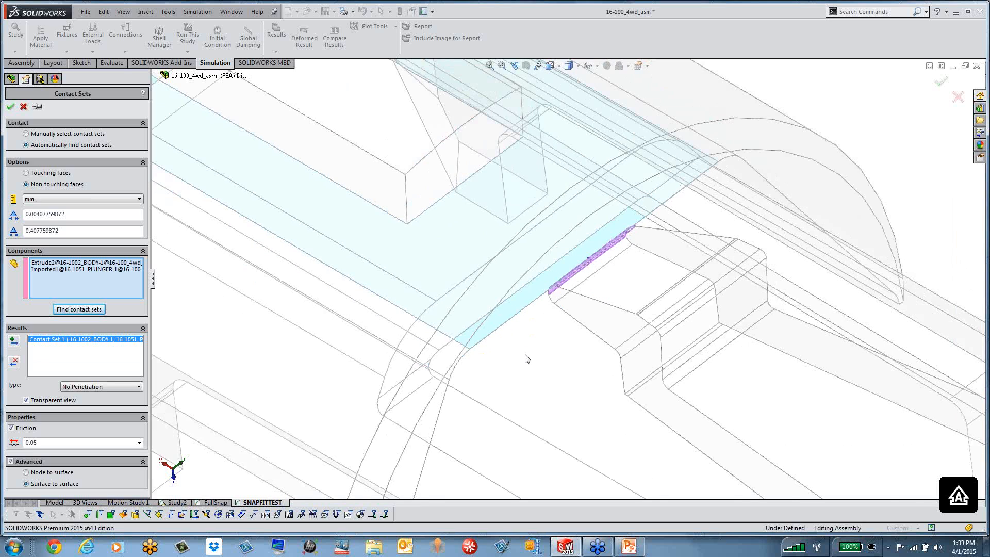
scroll(526, 359, "up", 1)
scroll(527, 358, "up", 1)
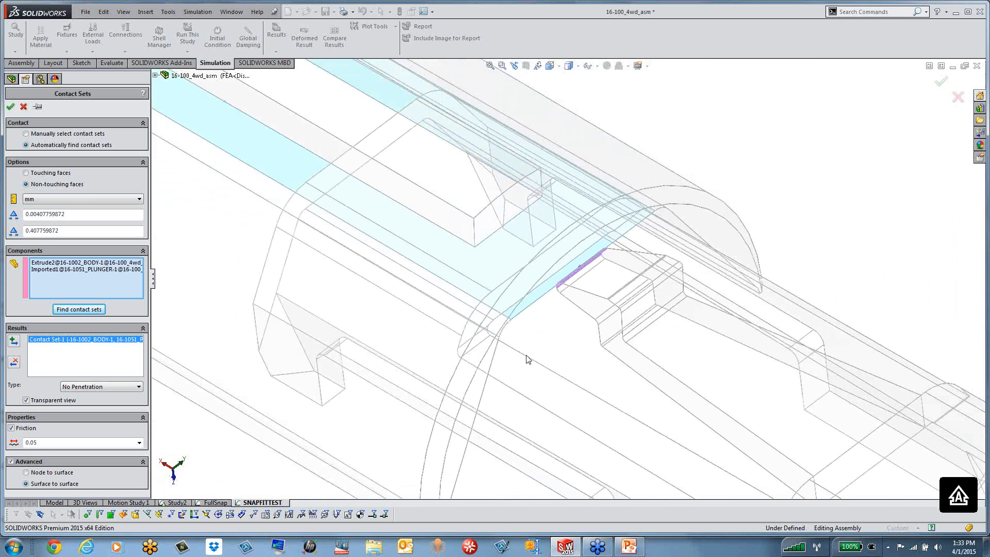
Review the minimum and maximum clearance settings of the automatic contact search and leave without creating the found set.
left_click(72, 217)
left_click(51, 231)
left_click_drag(66, 214, 4, 227)
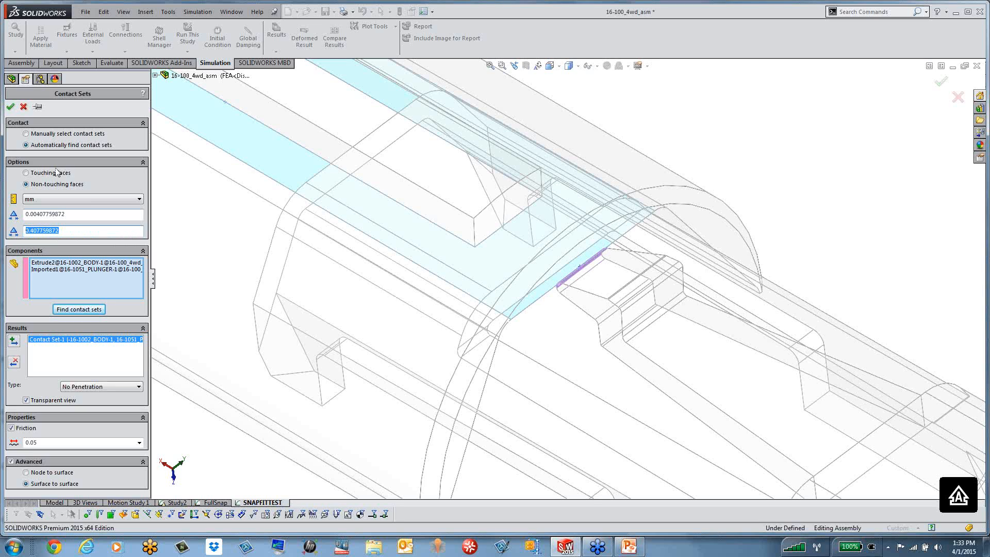
left_click(11, 107)
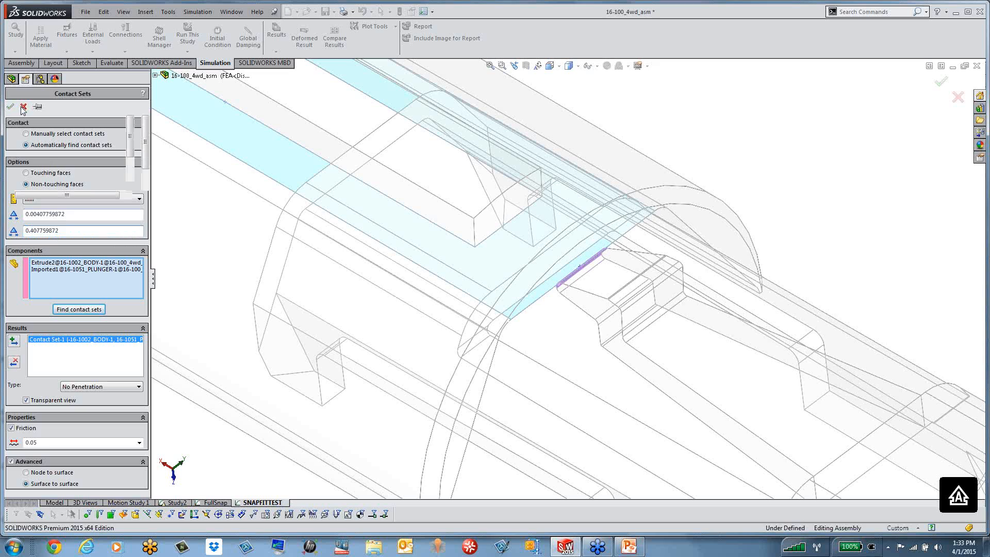
left_click(23, 107)
Turn off transparency for the body and plunger components in the assembly's display settings.
scroll(449, 283, "up", 5)
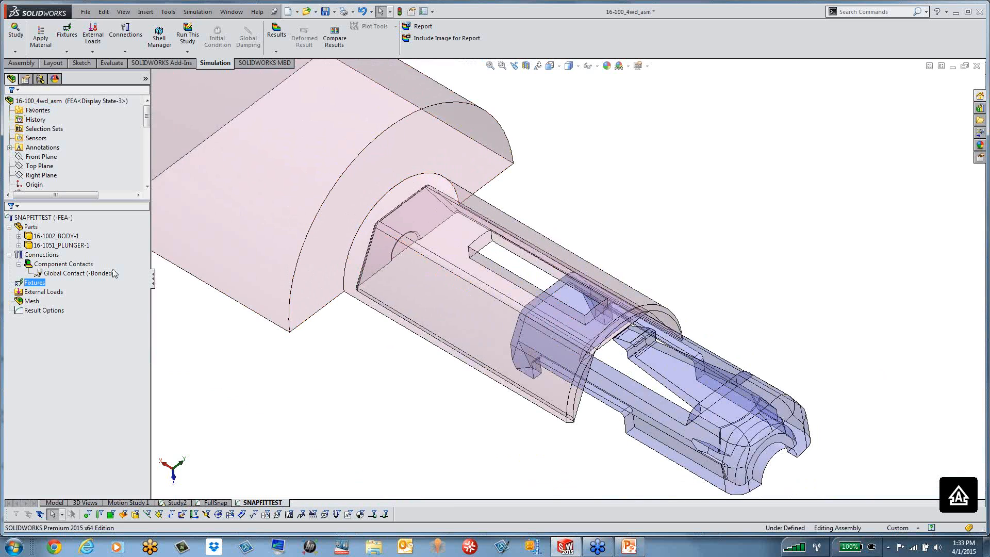
left_click(146, 80)
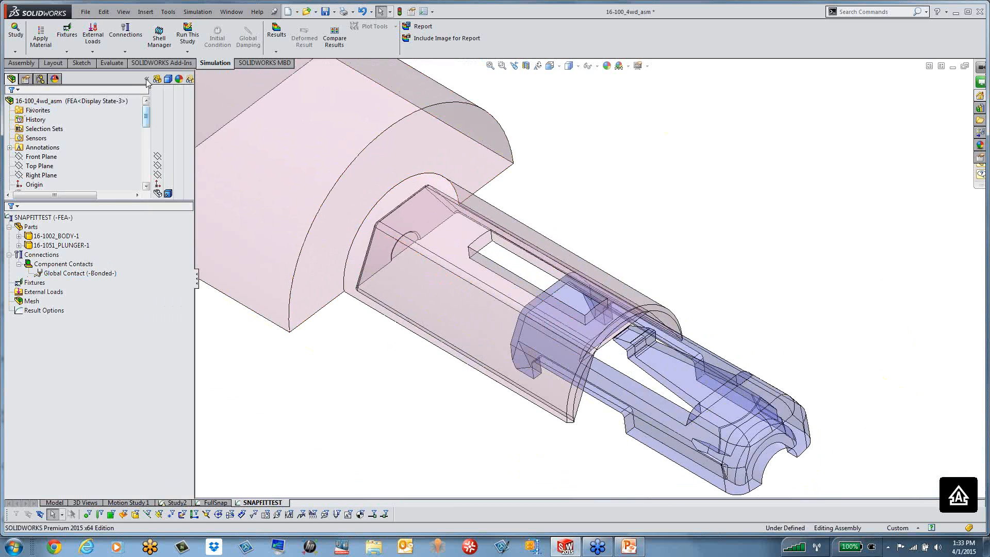
left_click_drag(147, 117, 150, 142)
left_click(189, 139)
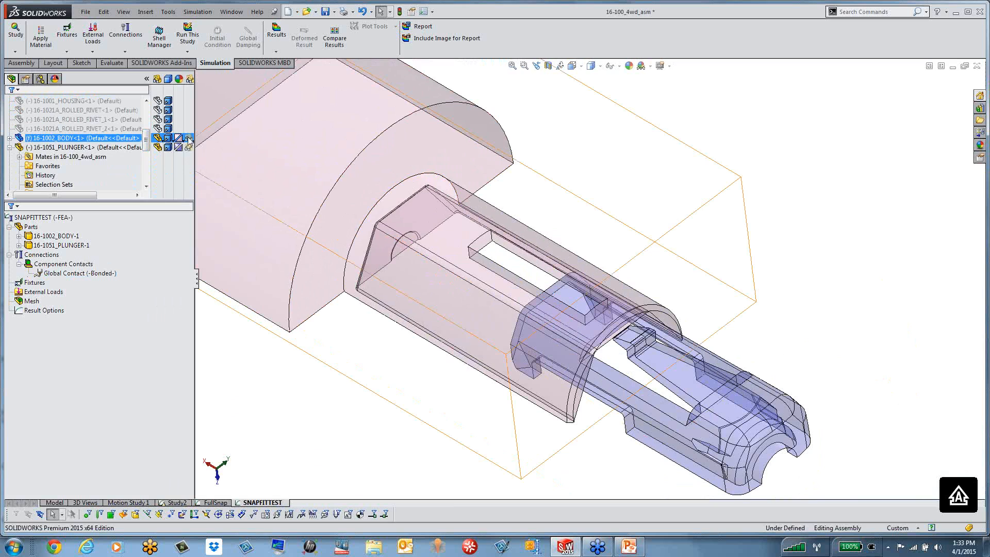
left_click(189, 139)
left_click(189, 147, "ctrl")
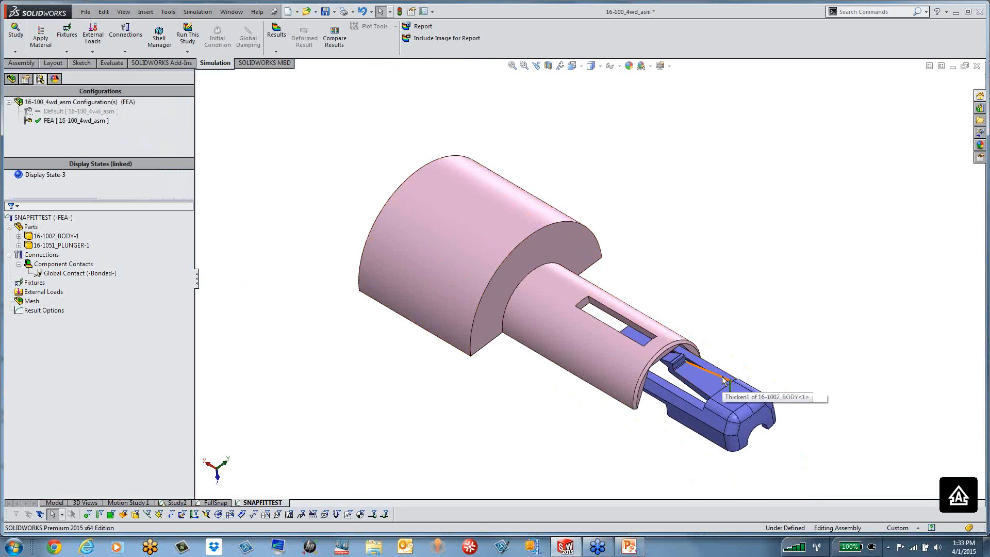
Create an exploded view in the FEA configuration that pulls the plunger out of the body along its axis.
scroll(720, 382, "down", 2)
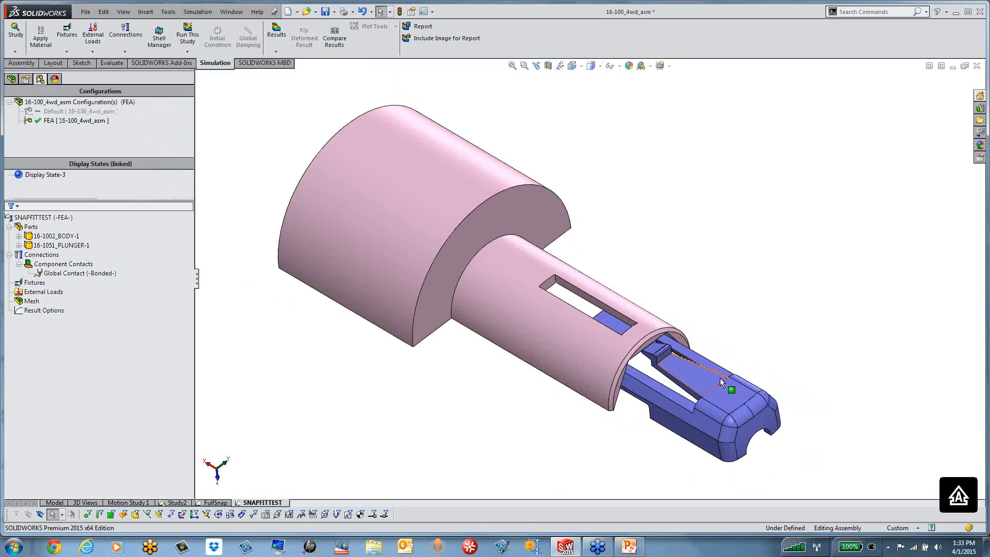
left_click(74, 106)
right_click(70, 120)
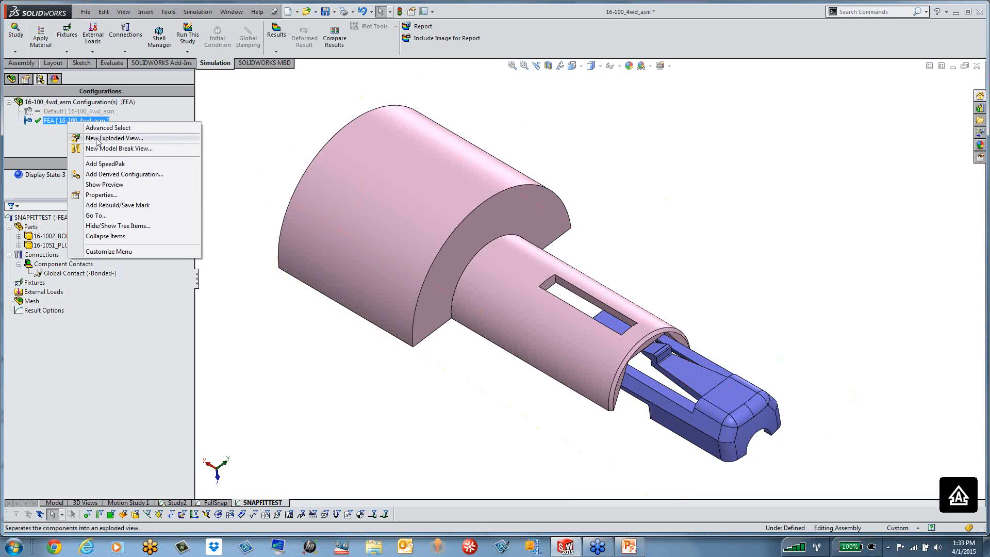
left_click(98, 138)
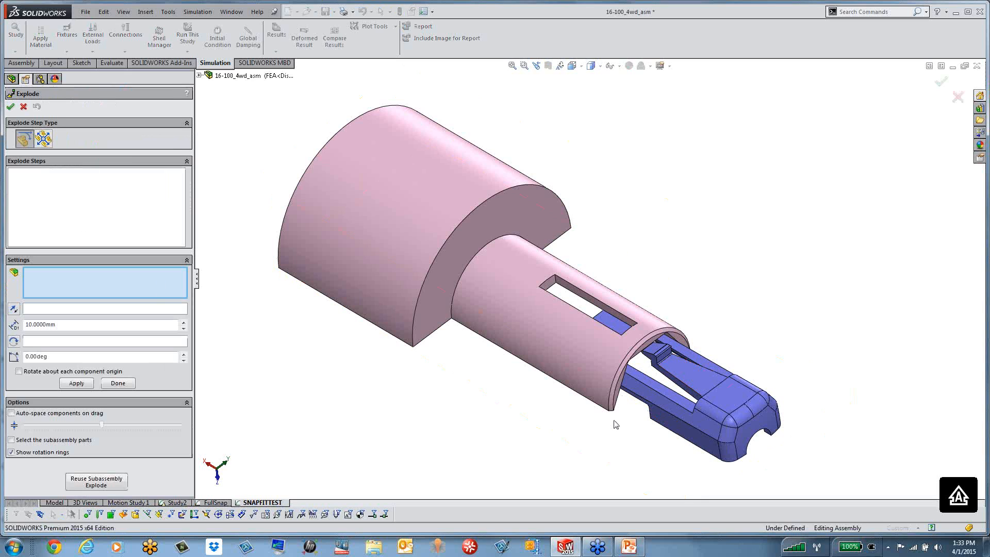
scroll(691, 380, "up", 3)
left_click(673, 353)
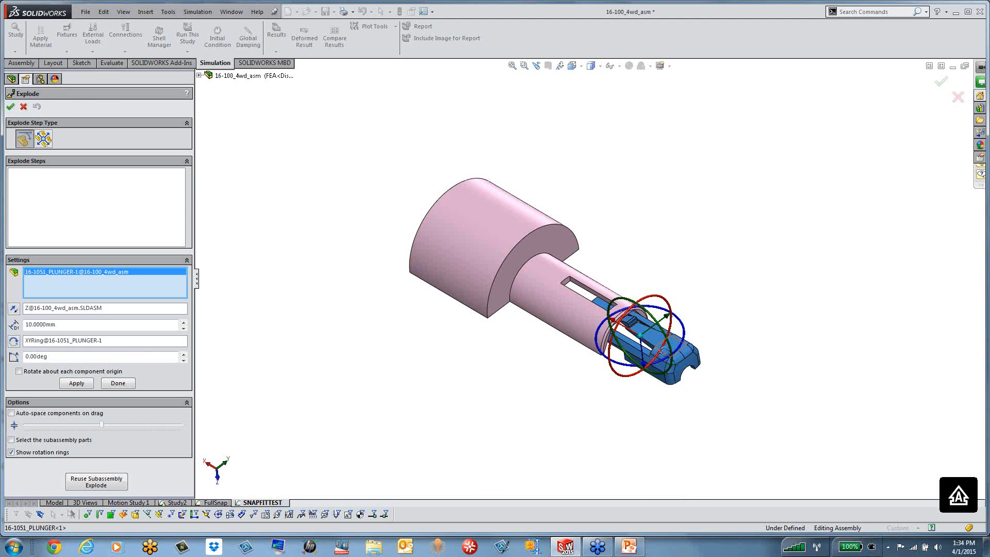
middle_click_drag(665, 357, 673, 358)
scroll(674, 359, "down", 1)
left_click_drag(613, 315, 714, 369)
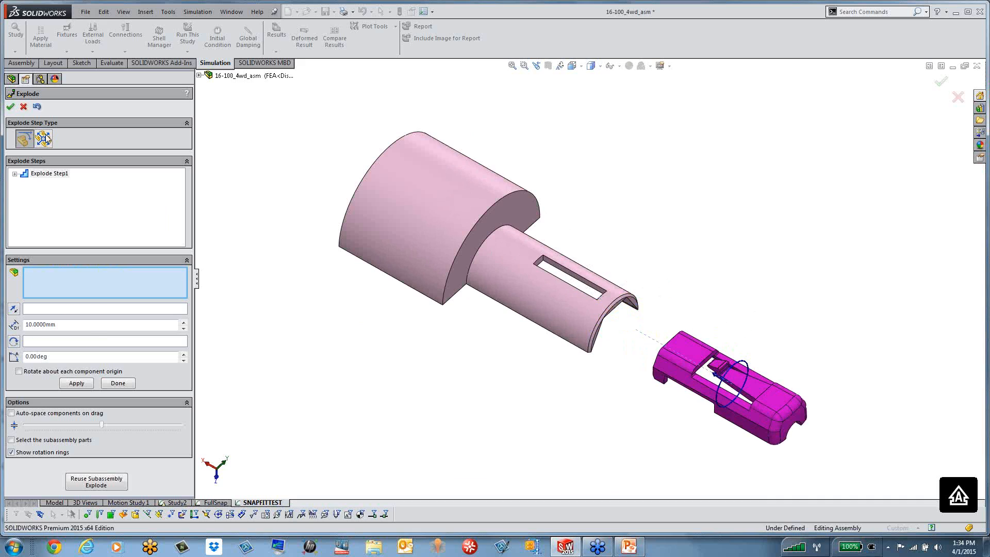
left_click(10, 107)
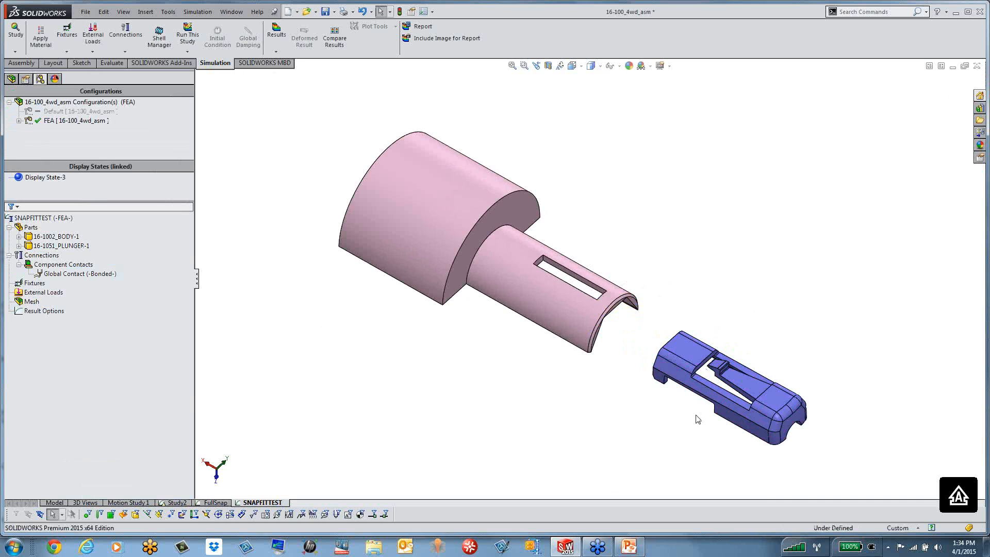
Start a manually selected No Penetration contact set and add five faces of the plunger's snap tab to its first side.
scroll(590, 350, "down", 1)
middle_click_drag(590, 350, 587, 358)
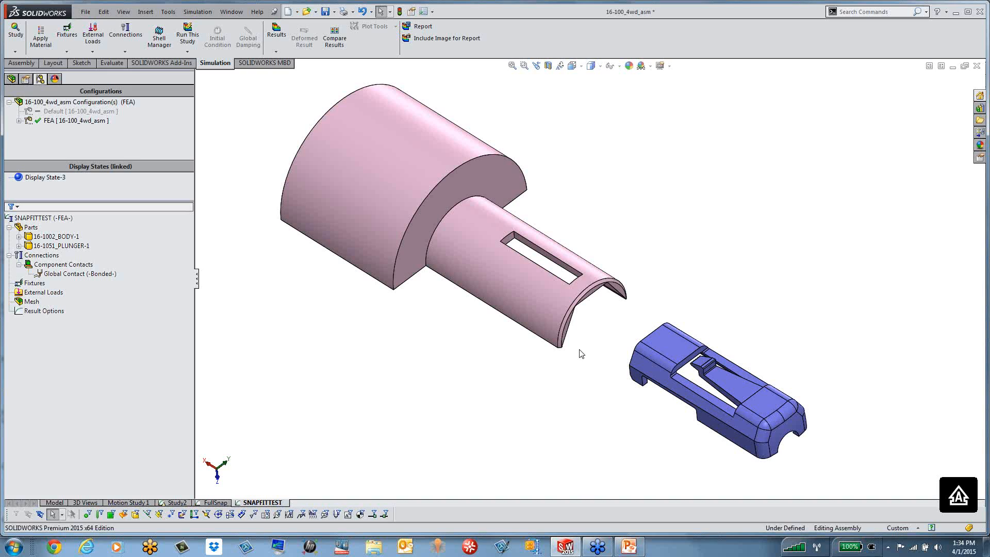
left_click(51, 285)
left_click(44, 265)
right_click(44, 266)
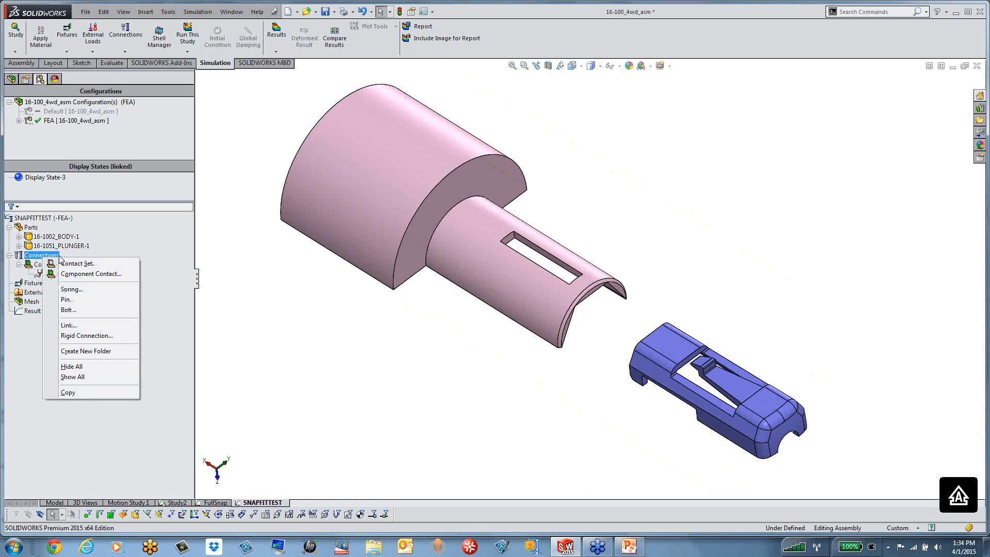
left_click(75, 263)
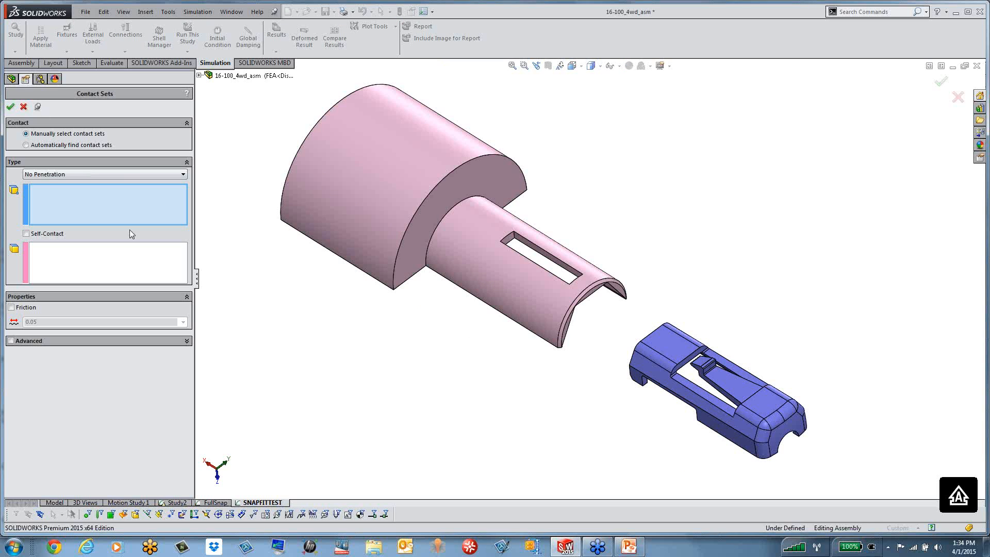
scroll(679, 332, "down", 4)
scroll(693, 366, "down", 3)
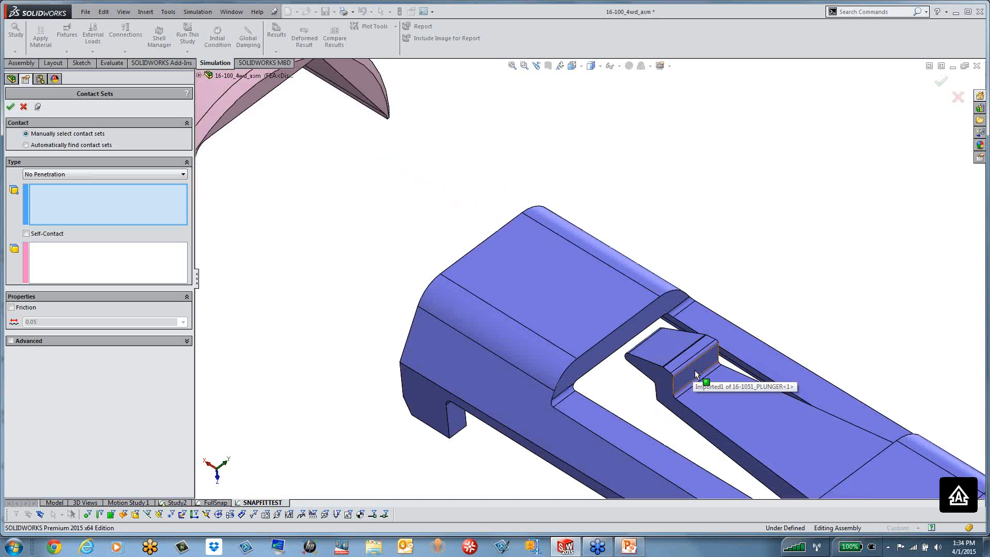
left_click(695, 369)
scroll(671, 356, "down", 5)
left_click(680, 362)
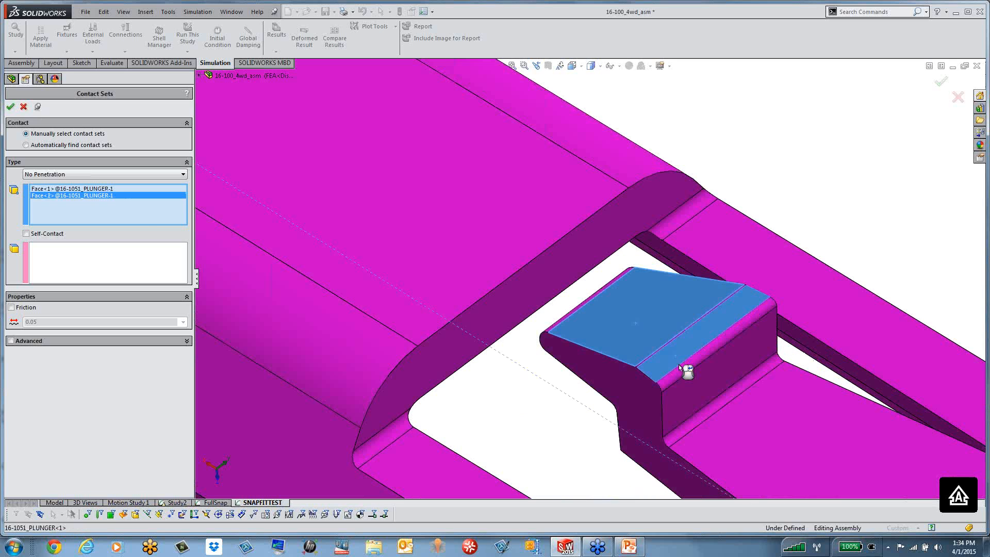
left_click(678, 364)
left_click(701, 379)
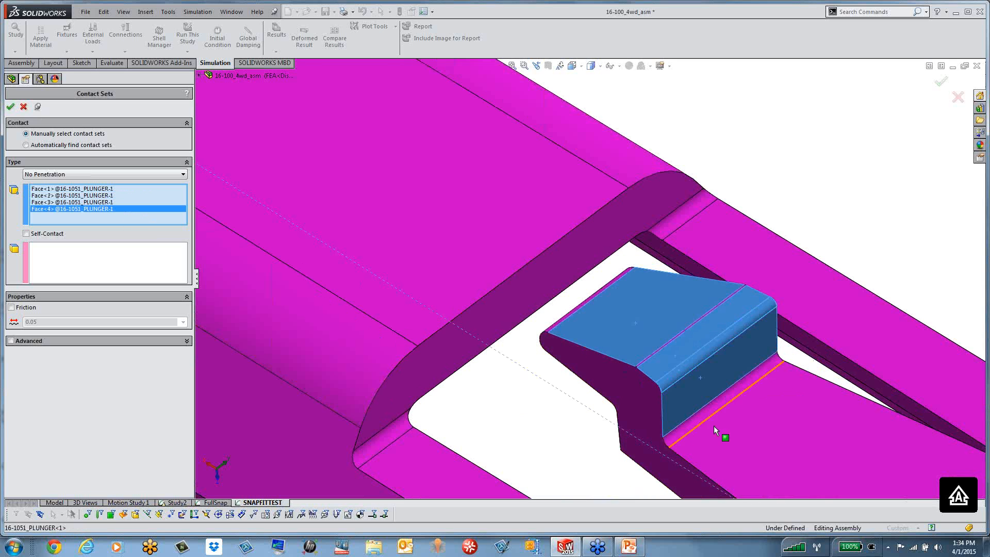
left_click(704, 416)
Add three faces of the body around its snap slot to the second side of the contact set.
left_click(149, 264)
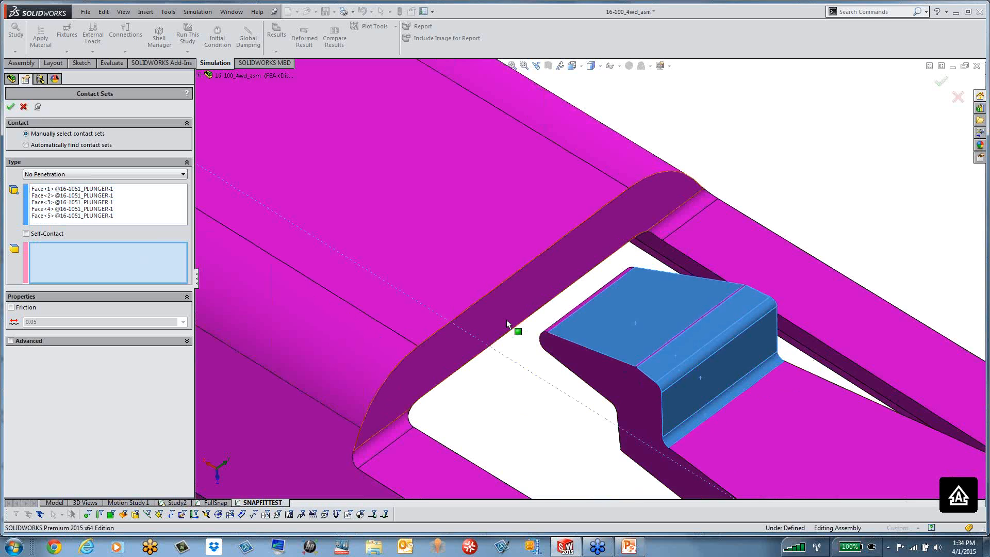
scroll(508, 323, "up", 1)
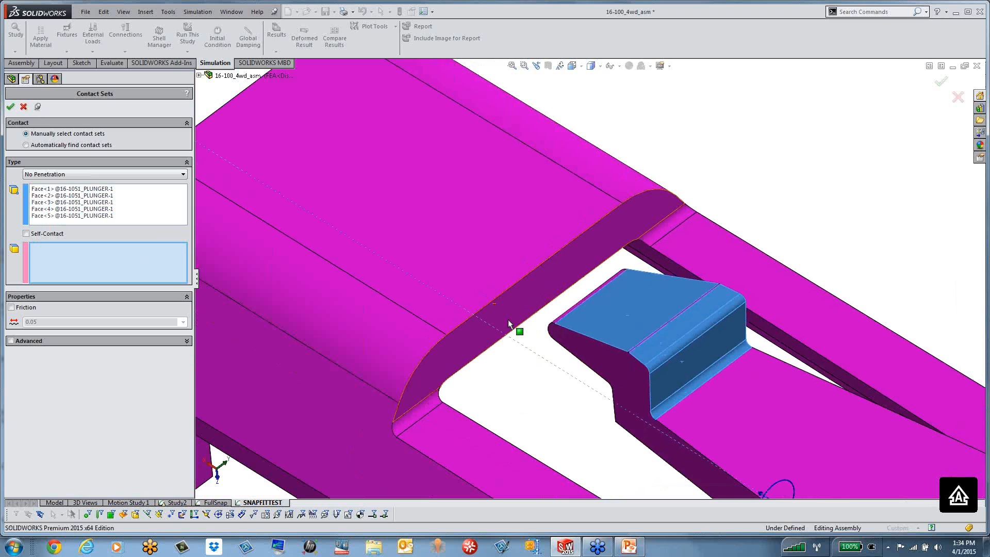
scroll(509, 323, "up", 2)
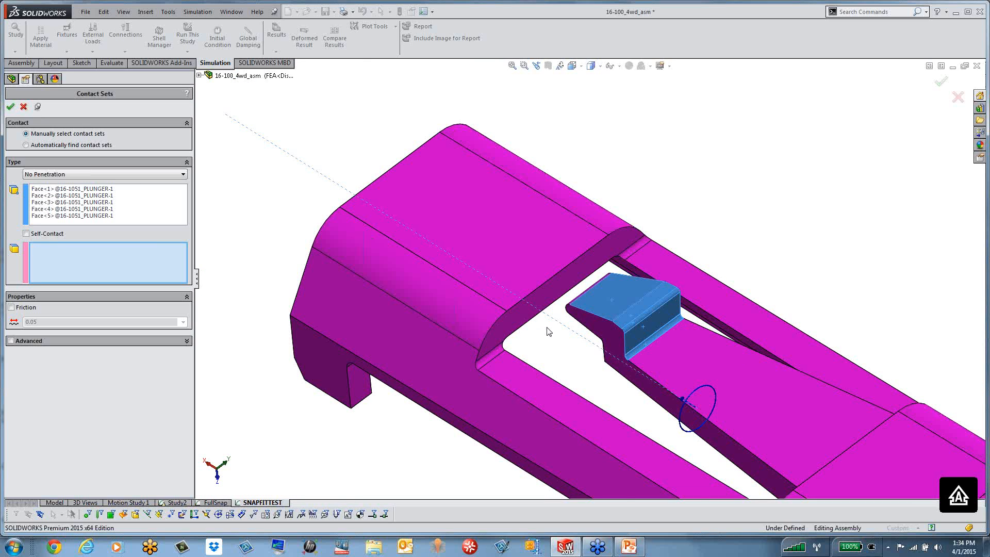
scroll(531, 322, "up", 5)
middle_click_drag(529, 320, 478, 211)
scroll(479, 211, "down", 5)
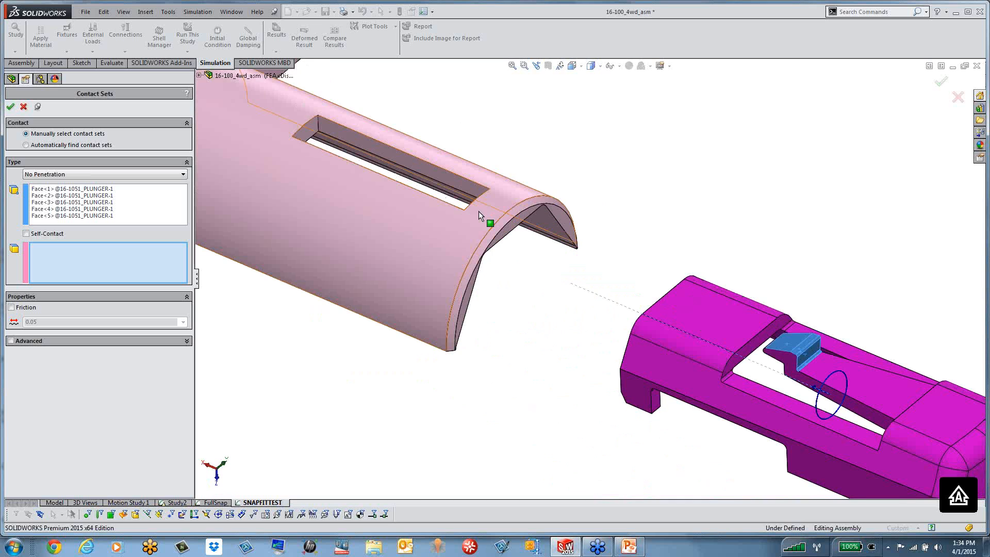
scroll(479, 210, "down", 3)
left_click(502, 197)
middle_click_drag(501, 198, 601, 330)
left_click(515, 309)
left_click(601, 348)
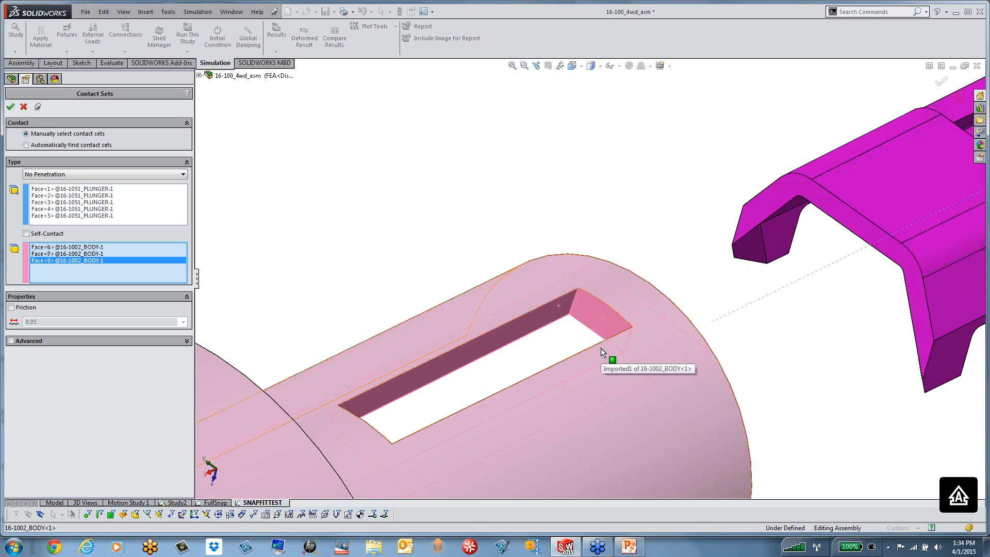
scroll(600, 348, "up", 6)
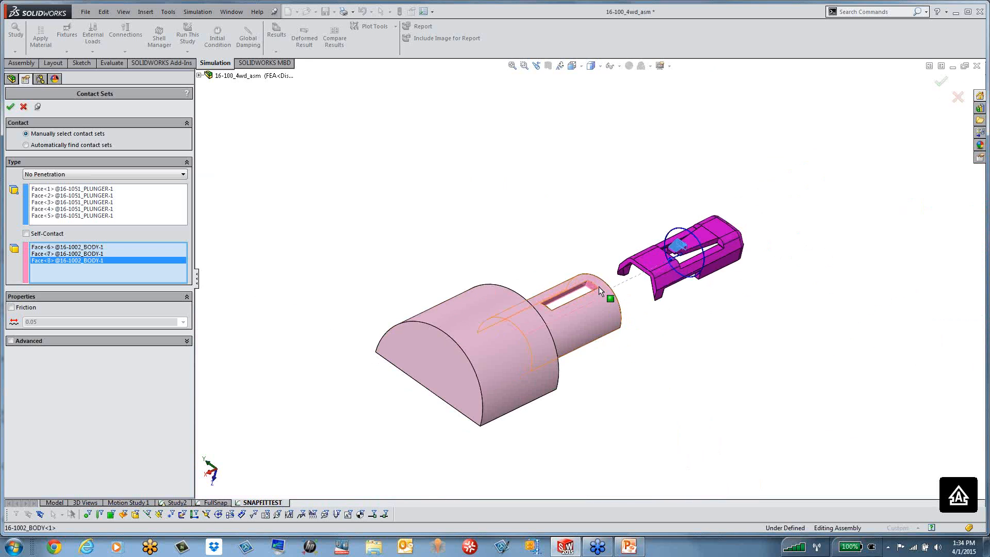
scroll(630, 276, "down", 2)
scroll(630, 275, "down", 1)
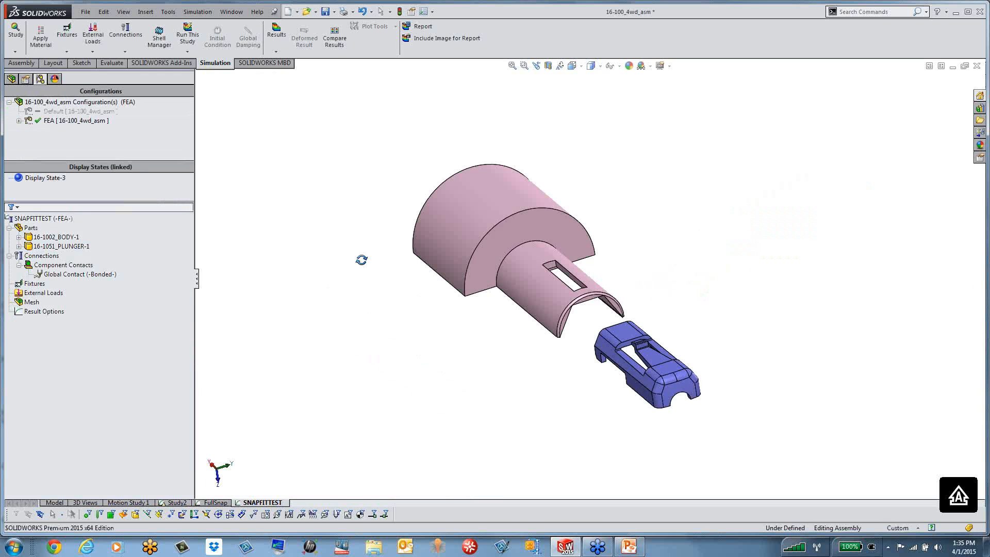
Collapse the FEA configuration's exploded view so the plunger returns to its assembled position in the body.
middle_click_drag(361, 260, 355, 233)
left_click(19, 121)
left_click(55, 130)
double_click(54, 130)
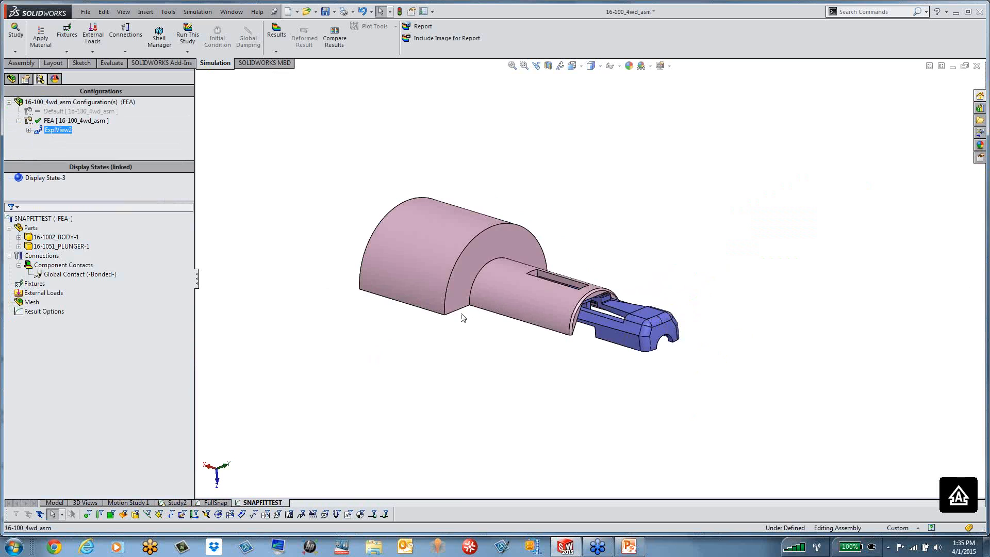
scroll(484, 250, "down", 2)
middle_click_drag(463, 248, 343, 350)
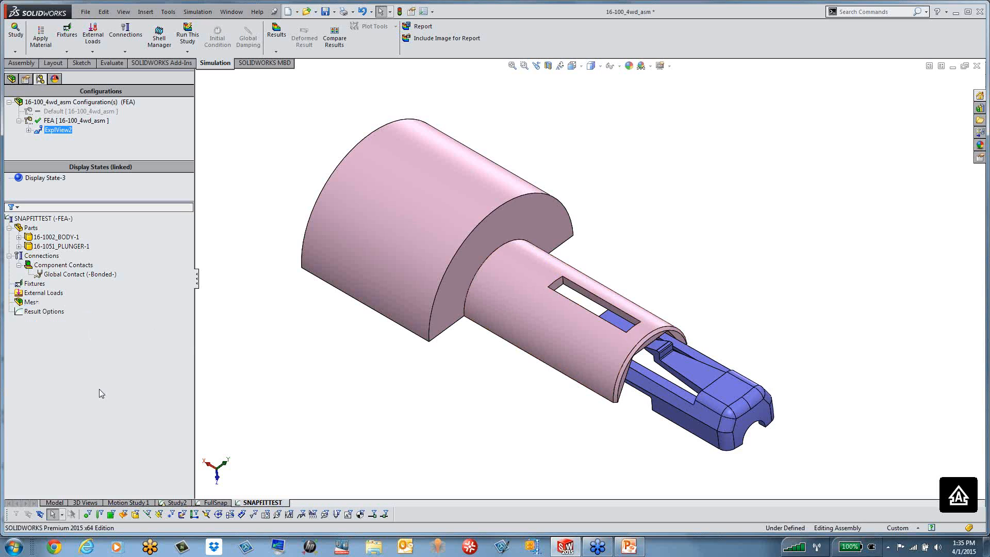
Switch to the FullSnap study and review the materials assigned to the body and plunger.
left_click(215, 502)
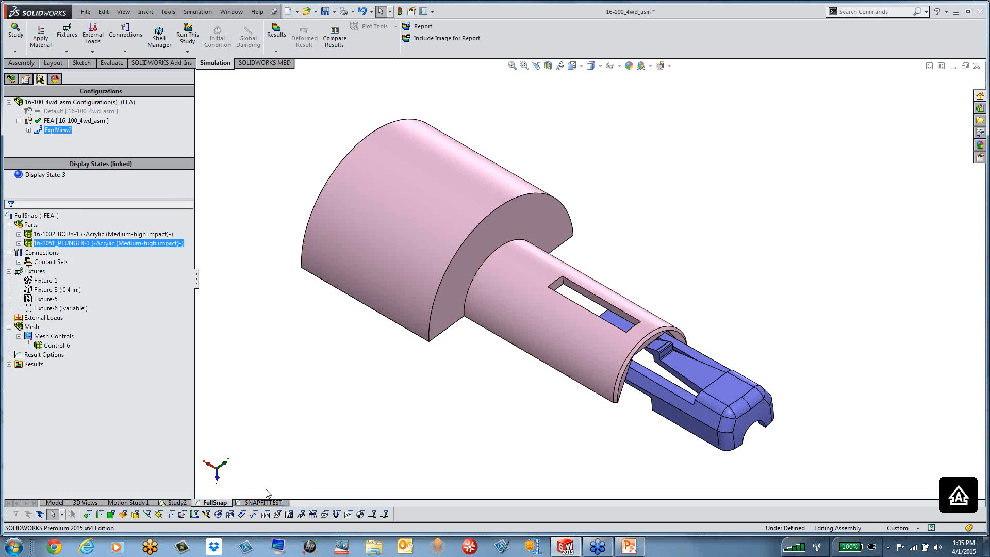
scroll(407, 429, "up", 2)
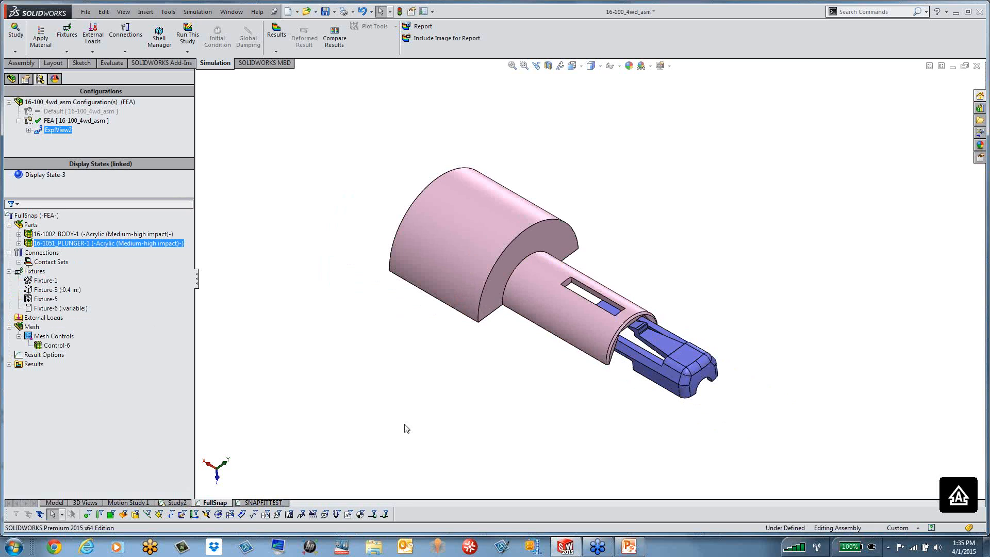
scroll(404, 428, "up", 1)
scroll(589, 295, "down", 2)
middle_click_drag(645, 233, 666, 237)
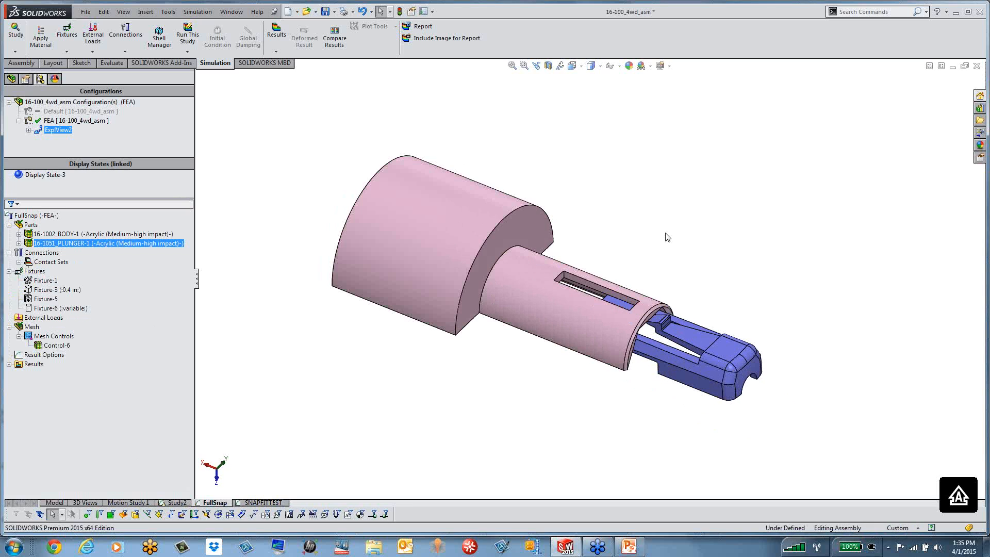
left_click(145, 236)
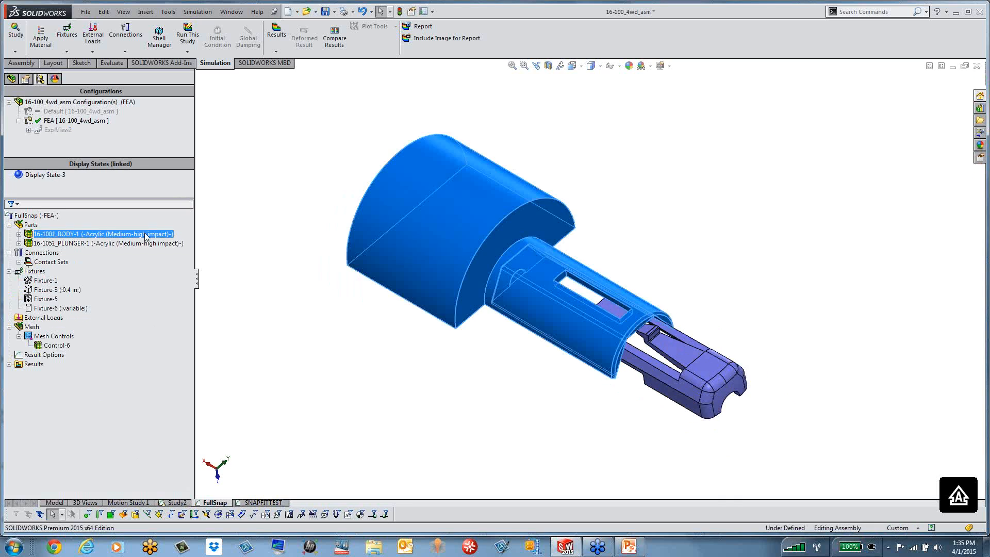
left_click(143, 242)
left_click(142, 237)
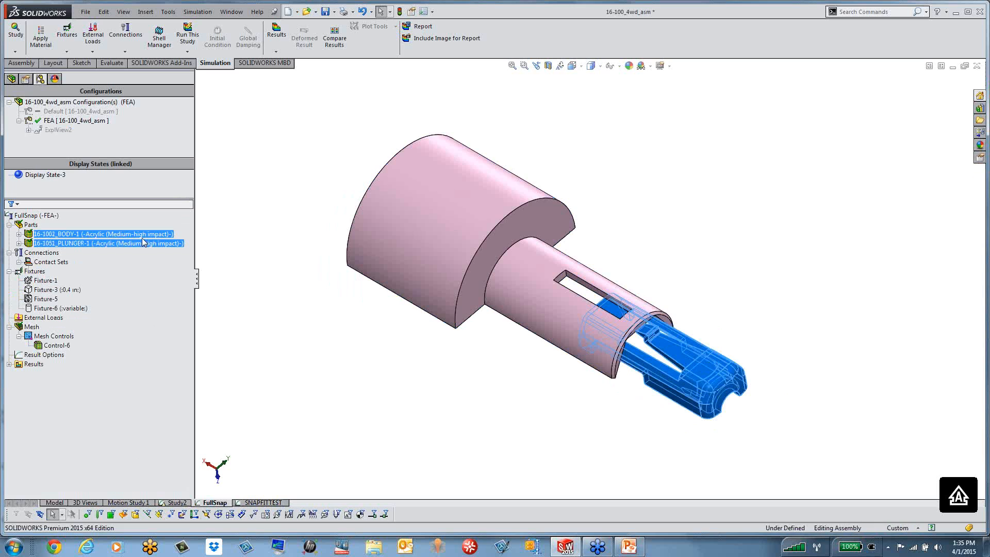
left_click(164, 242, "ctrl")
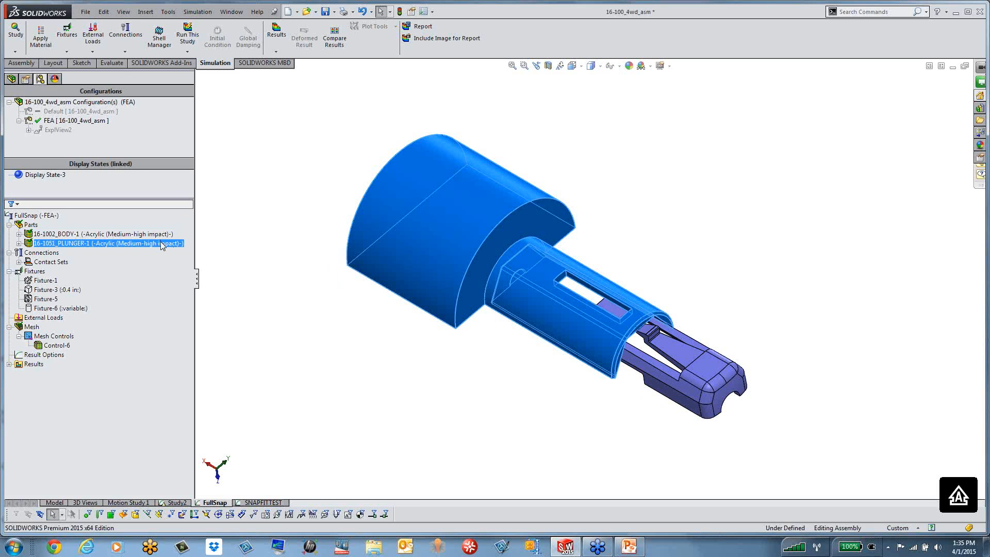
Review the FullSnap study's existing contact set and fixtures.
left_click(116, 258, "shift")
left_click(19, 262)
left_click(98, 271)
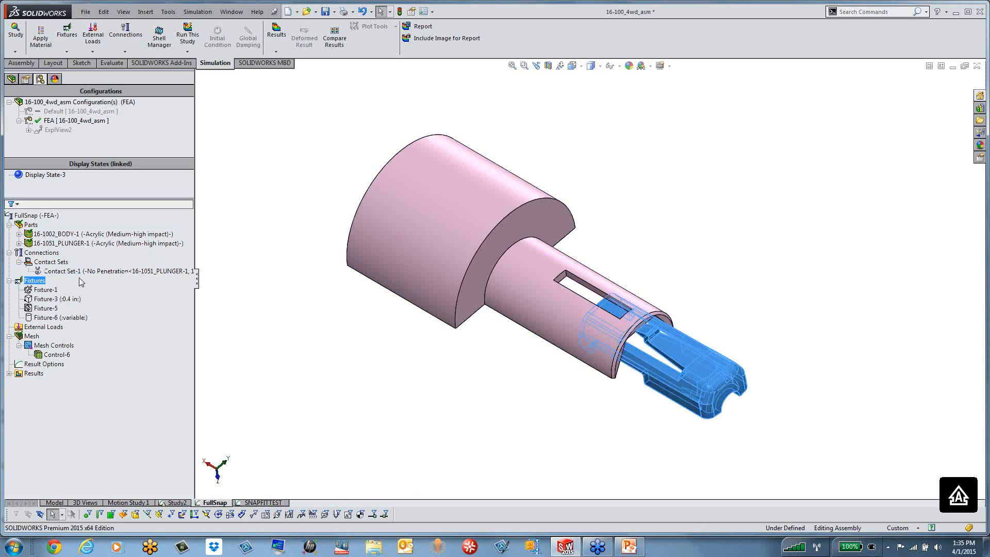
left_click(49, 299, "ctrl")
left_click(309, 363)
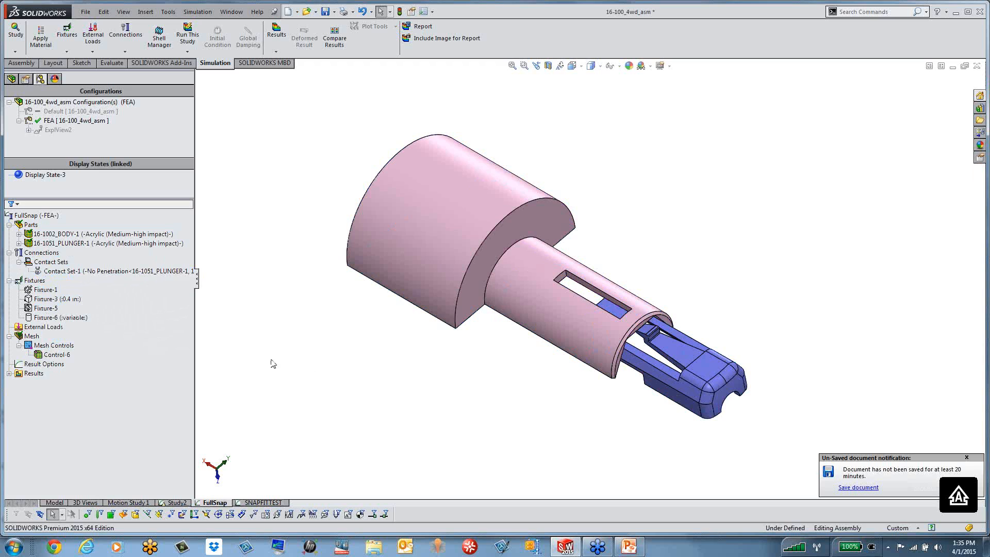
Open the definition of mesh control Control-6 and examine which plunger snap tab faces it refines.
left_click(54, 355)
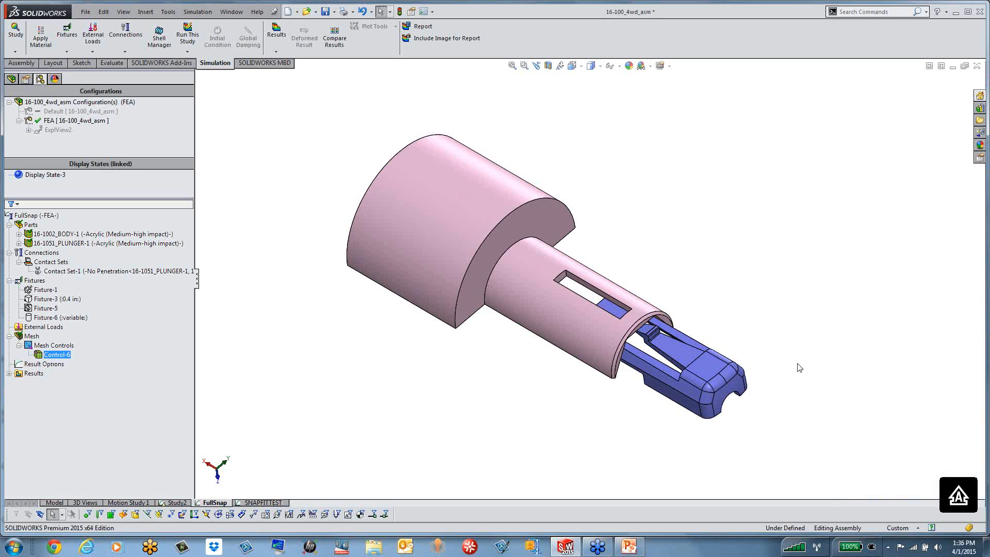
scroll(665, 301, "down", 3)
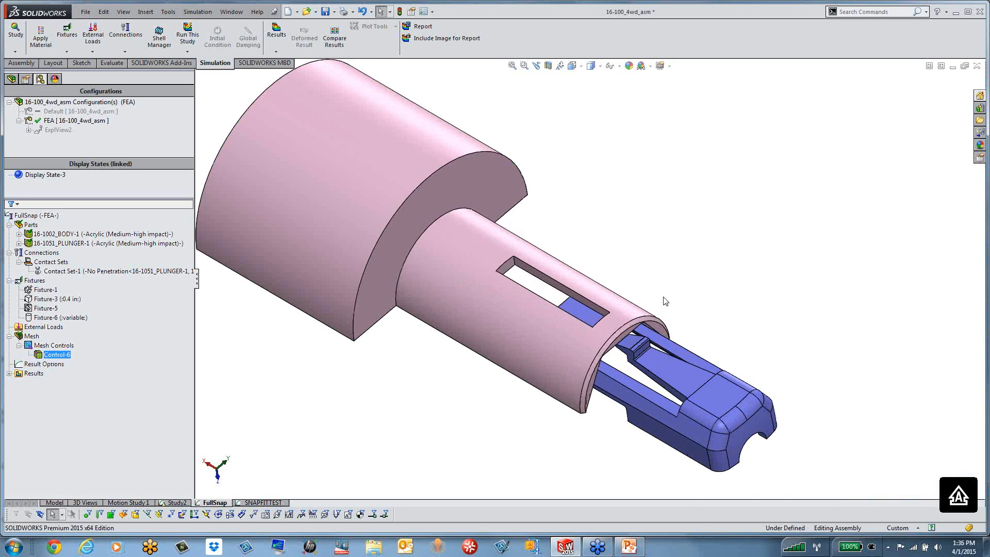
scroll(665, 301, "down", 4)
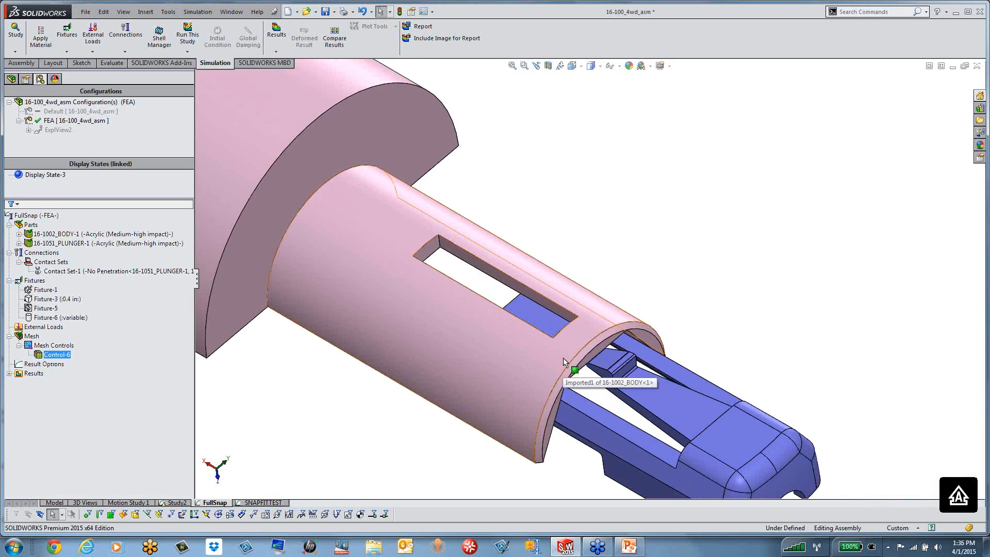
scroll(564, 361, "down", 5)
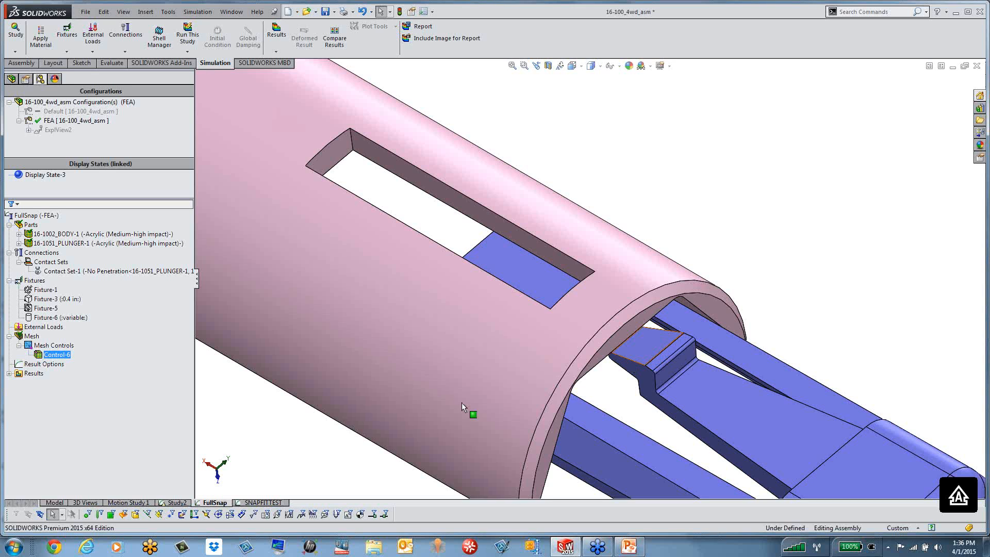
left_click(278, 431)
scroll(279, 430, "up", 1)
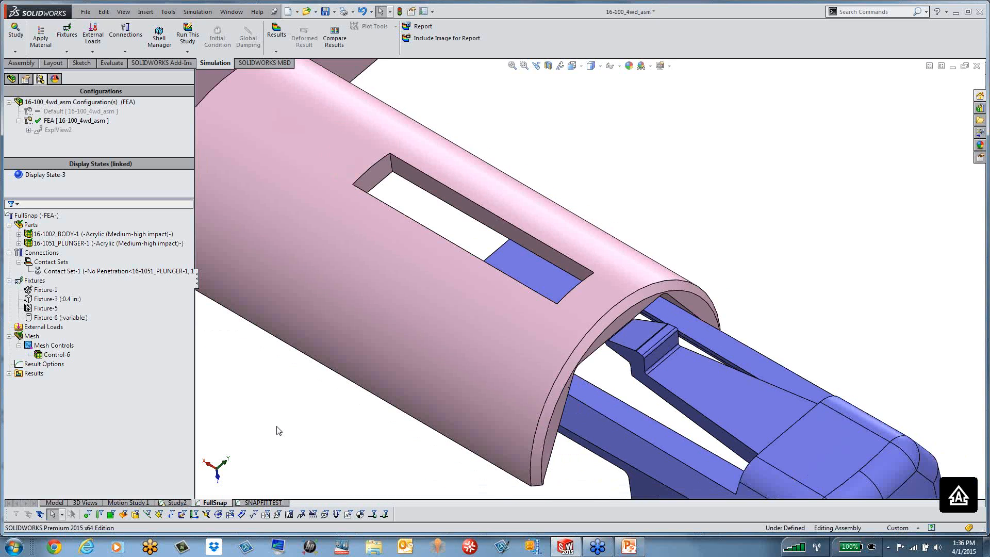
scroll(278, 430, "up", 1)
right_click(52, 355)
left_click(91, 400)
scroll(320, 409, "up", 2)
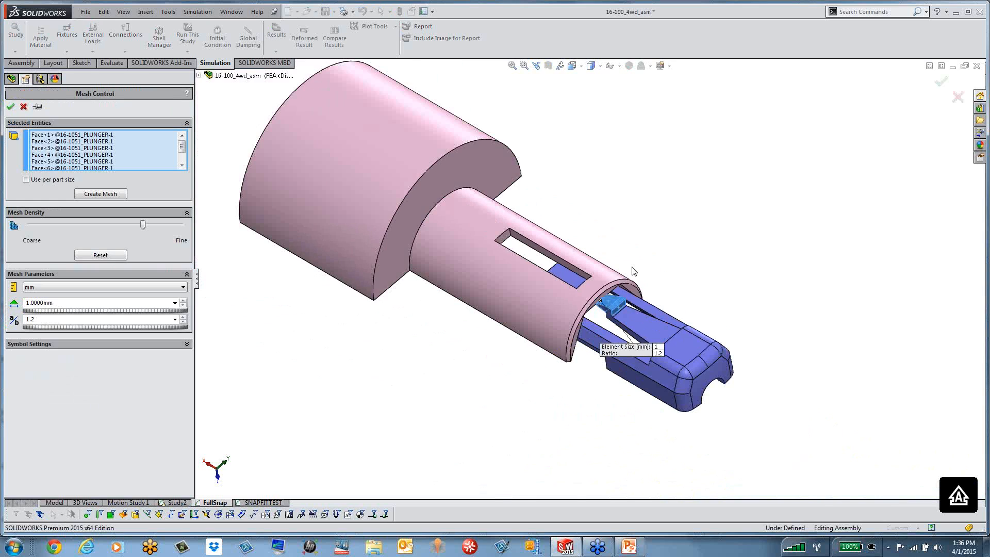
scroll(579, 332, "down", 5)
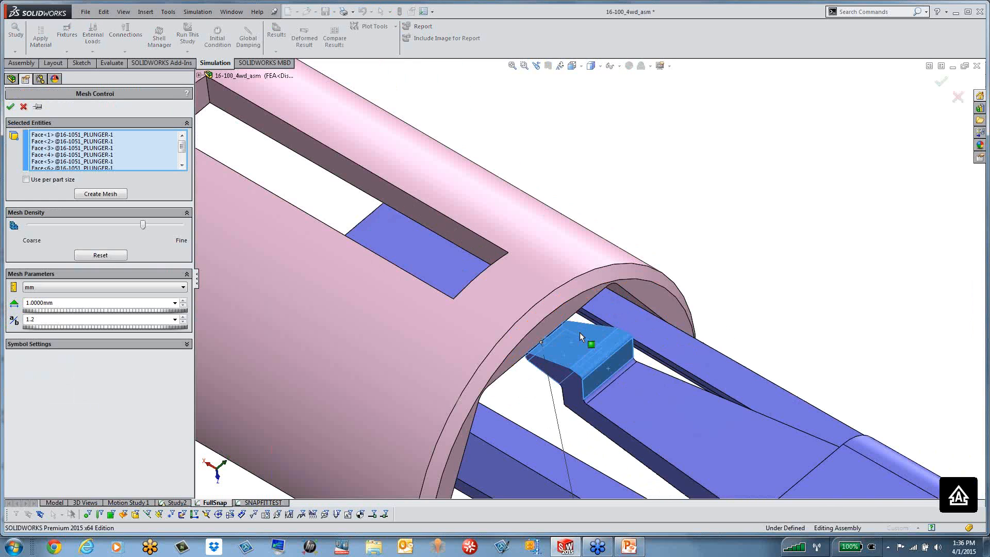
scroll(580, 333, "down", 1)
scroll(577, 335, "up", 2)
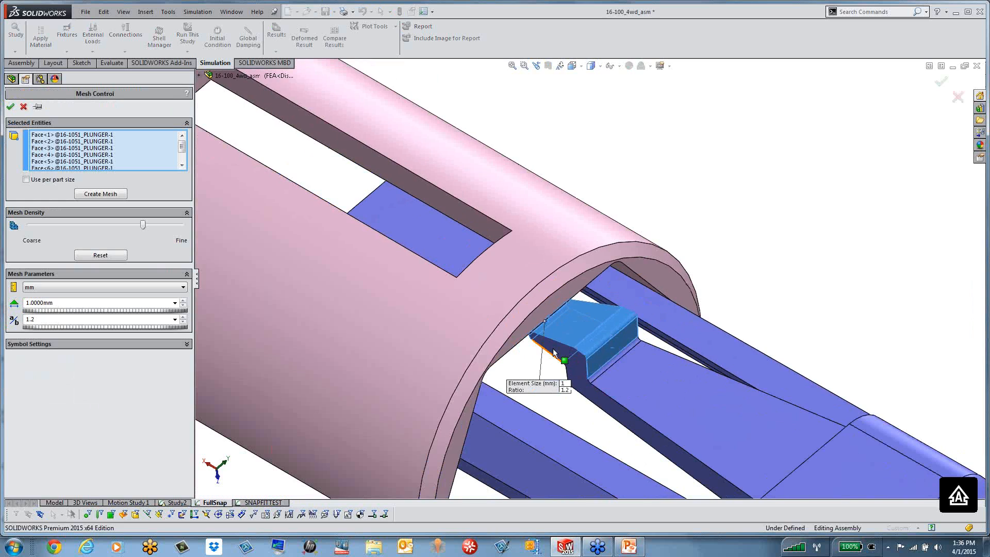
scroll(558, 350, "down", 1)
scroll(561, 348, "down", 2)
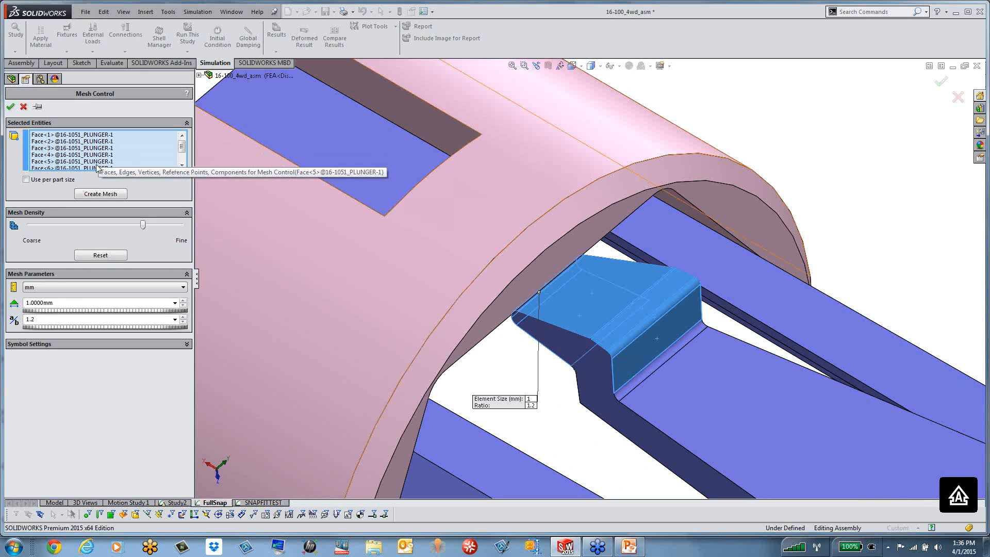
Try an element size of 1.2 mm in the mesh control and leave without applying it.
double_click(55, 302)
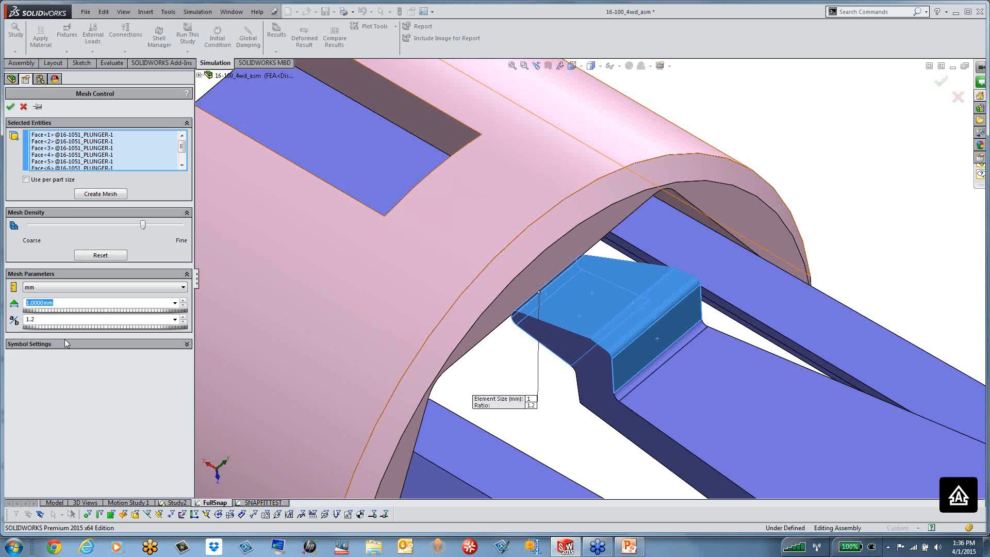
scroll(75, 319, "up", 1)
scroll(75, 319, "up", 1)
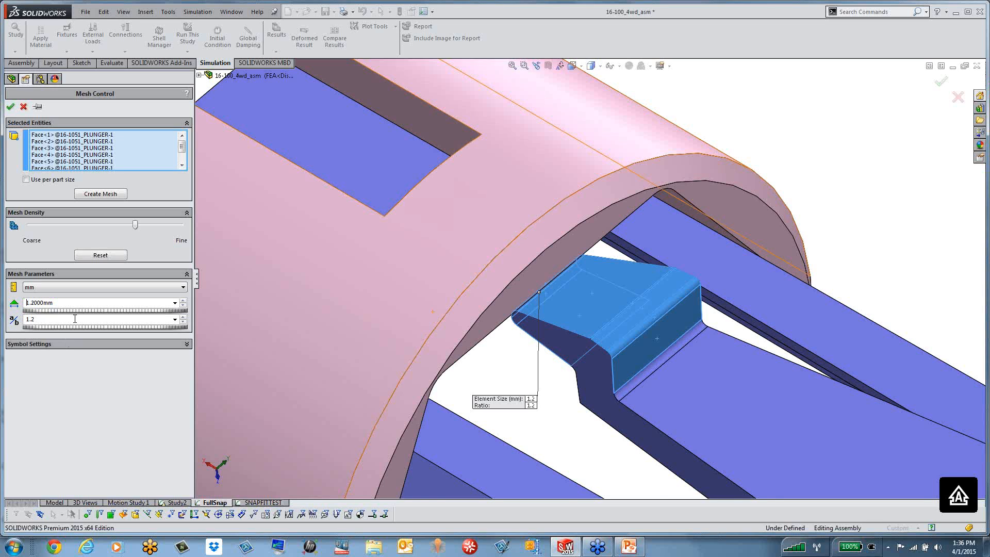
scroll(428, 303, "up", 1)
scroll(600, 283, "up", 3)
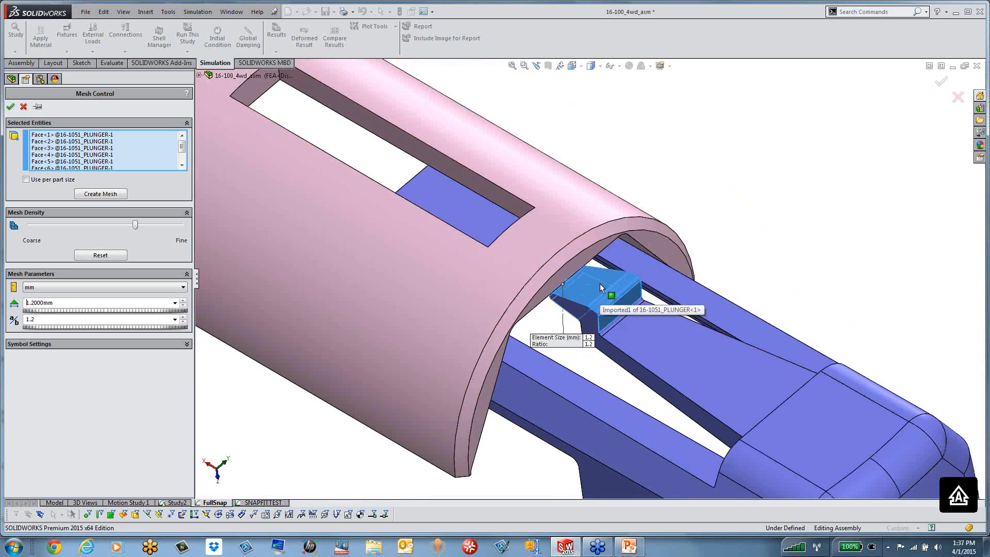
scroll(571, 312, "down", 2)
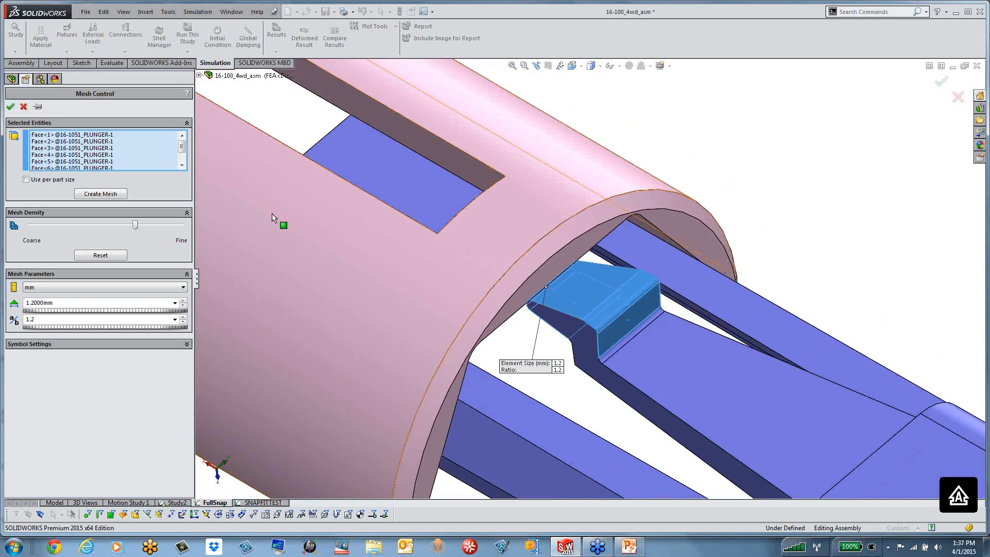
left_click(24, 107)
Open the definition of the no-penetration contact set between the plunger and the body.
left_click(44, 327)
left_click(51, 308)
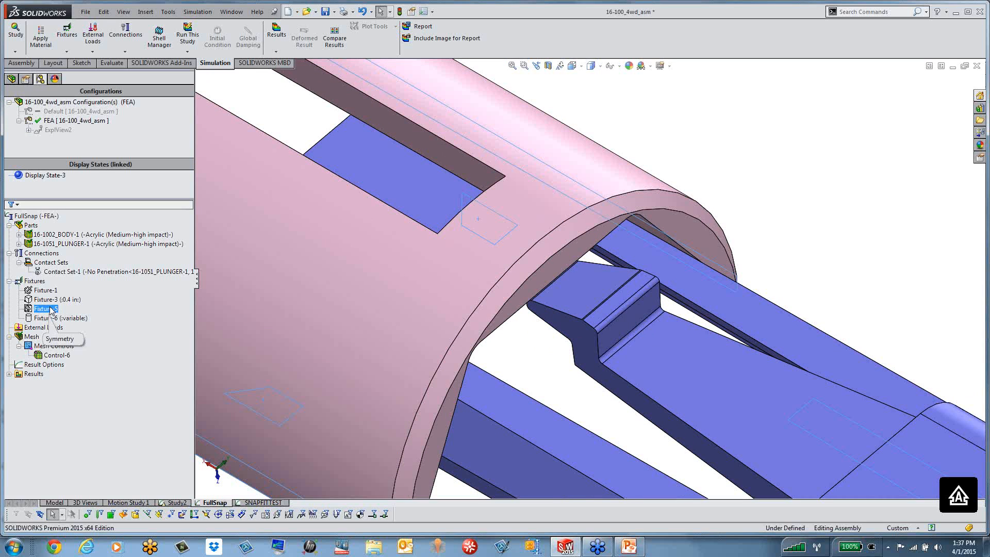
left_click(60, 272)
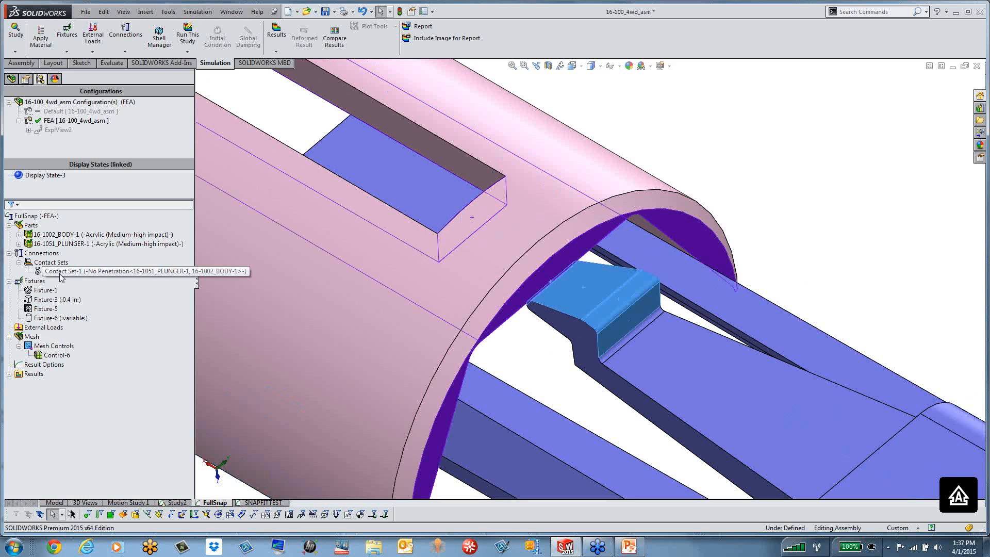
double_click(60, 273)
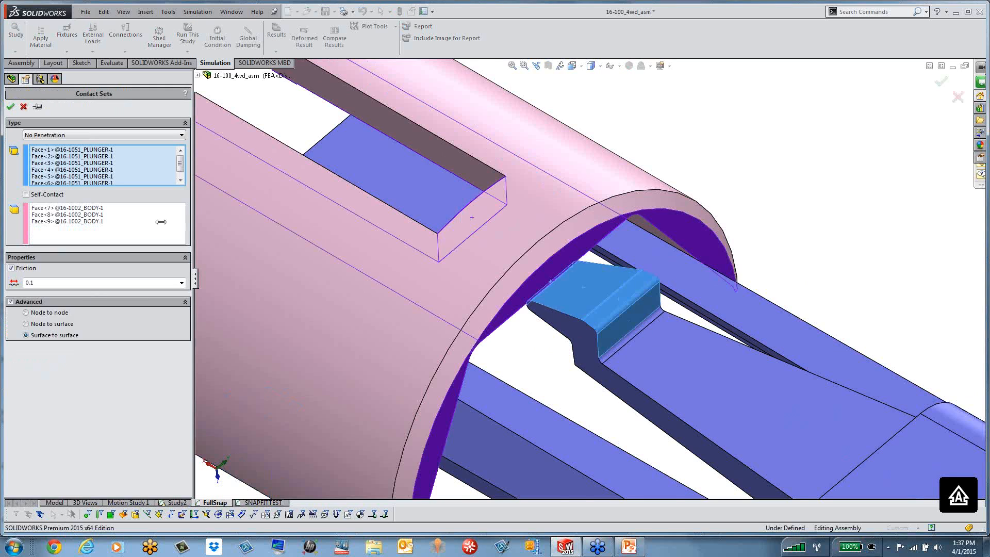
left_click_drag(161, 222, 155, 222)
scroll(435, 218, "up", 5)
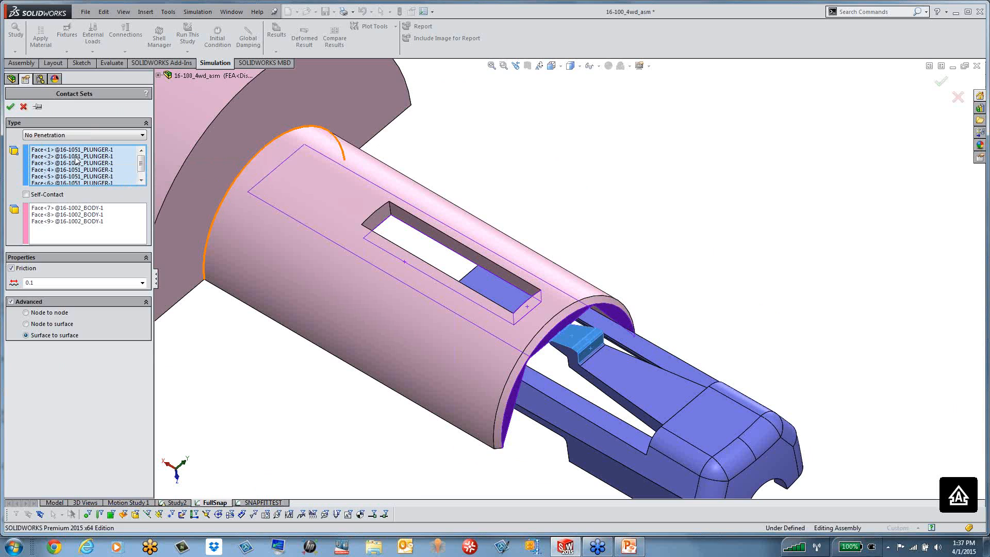
Examine one by one which body faces and plunger snap tab faces the contact set pairs.
left_click(47, 208)
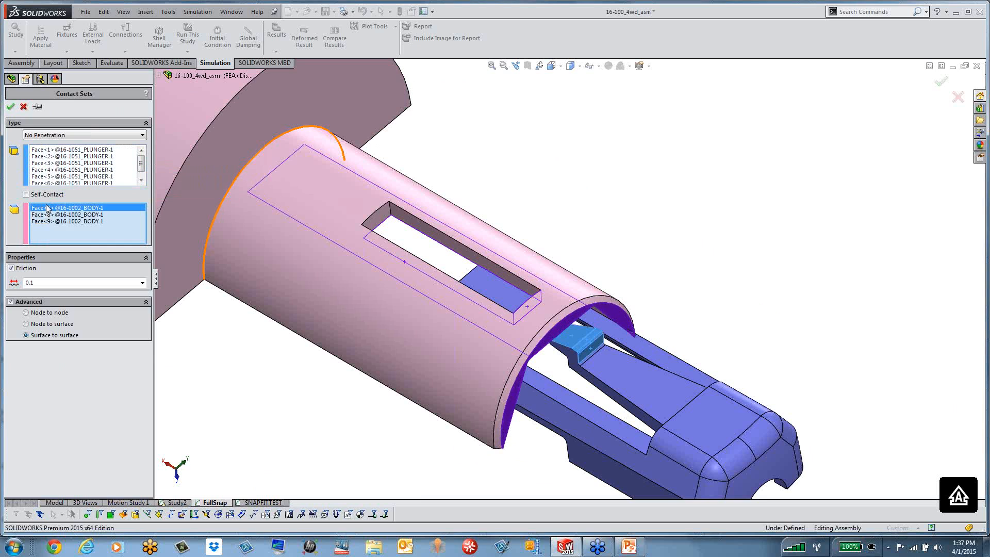
left_click(54, 221)
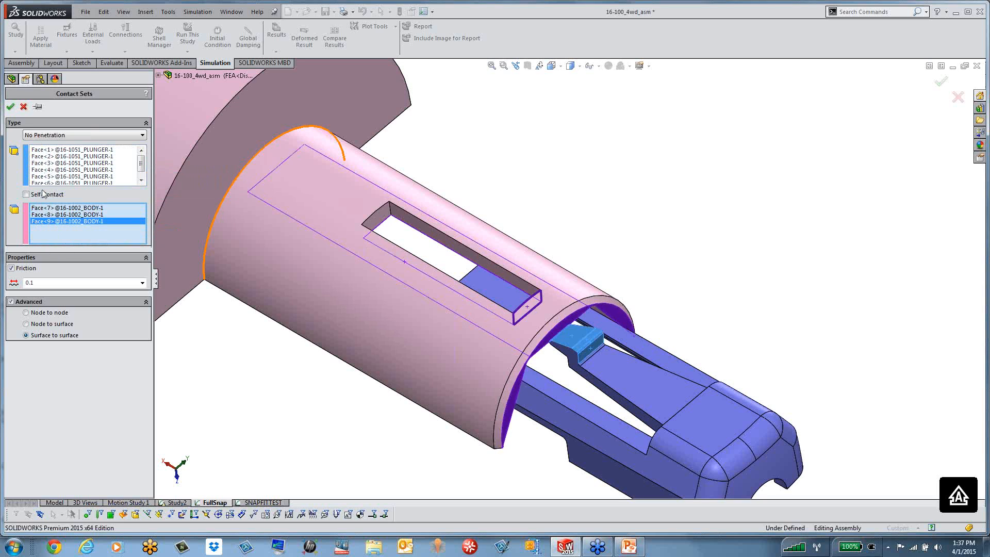
left_click(49, 153)
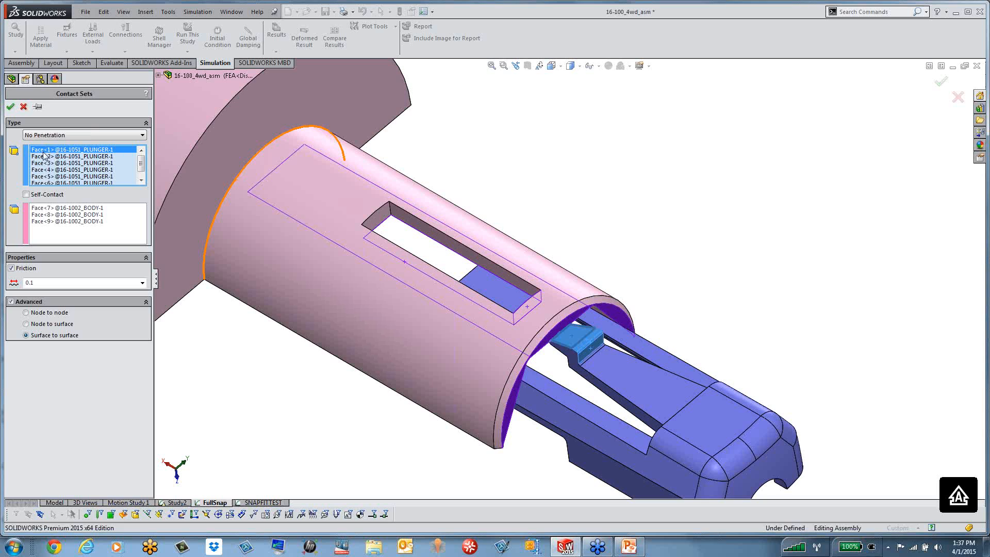
left_click(43, 164)
left_click(43, 171)
left_click(43, 178)
left_click(43, 182)
left_click(44, 151)
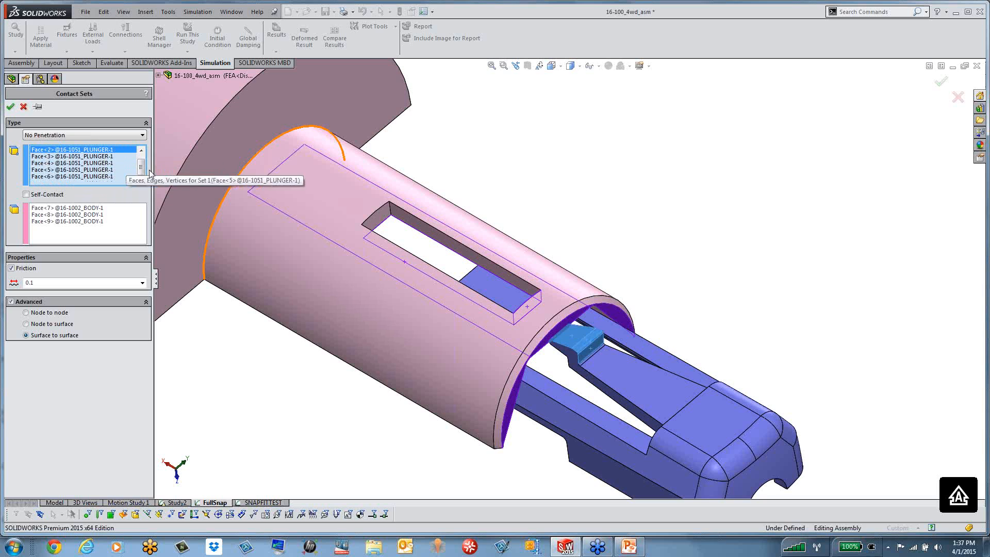
left_click(140, 150)
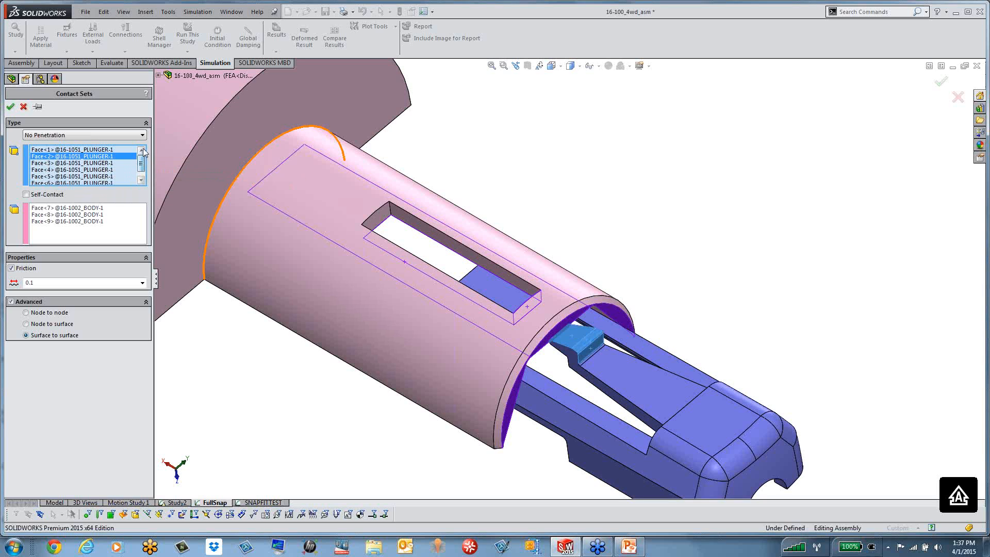
left_click(58, 150)
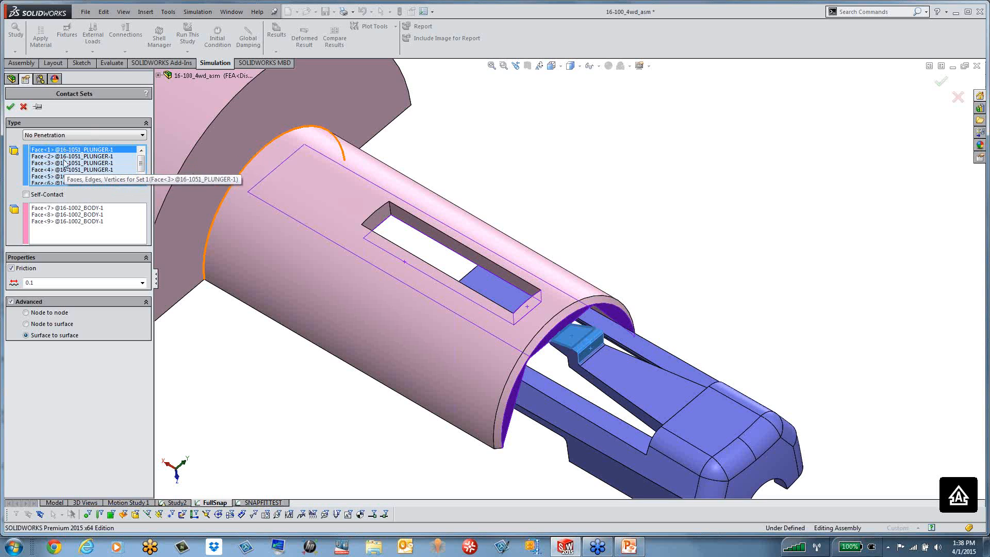
Recheck the contact set's body bore and slot end faces against the first plunger face, and close the definition without changes.
left_click(69, 215)
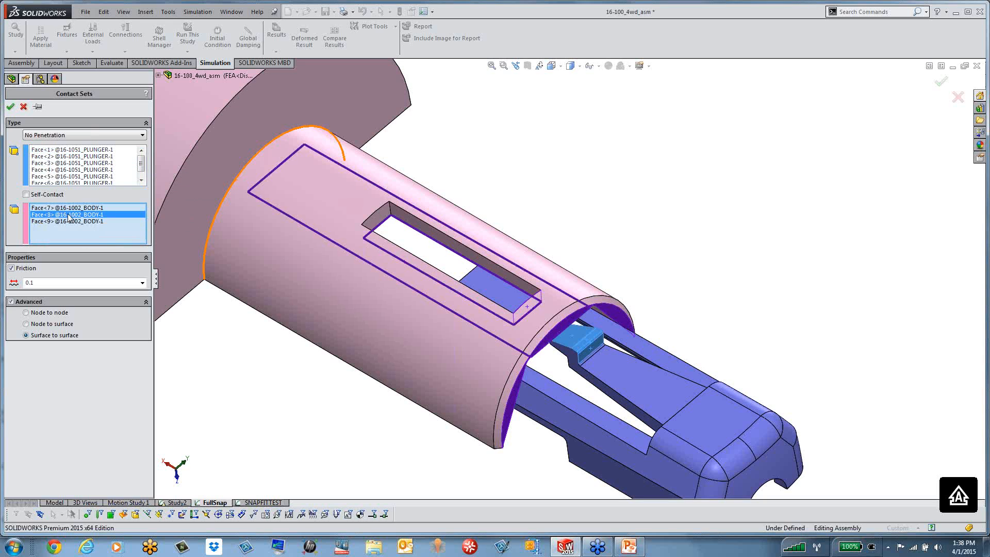
left_click(70, 221)
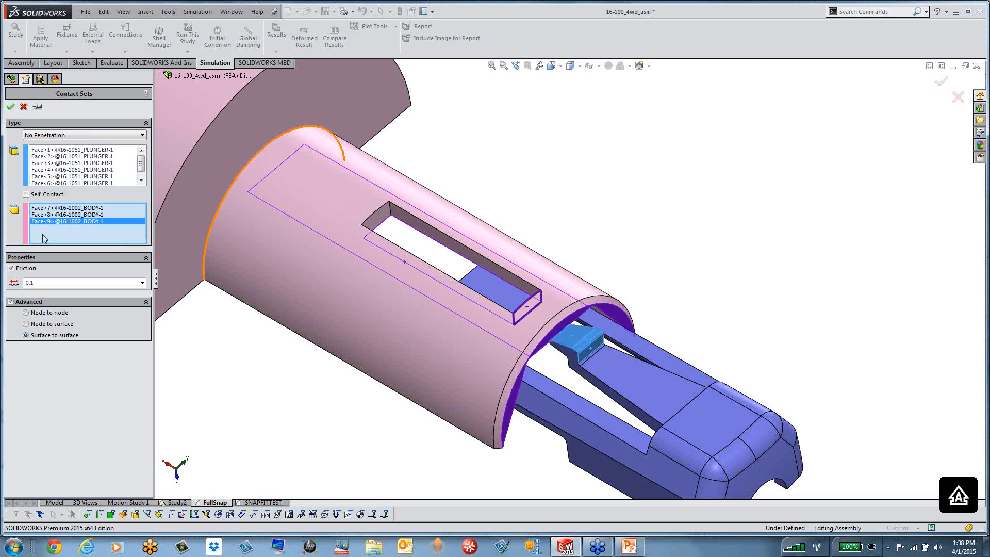
left_click(70, 151)
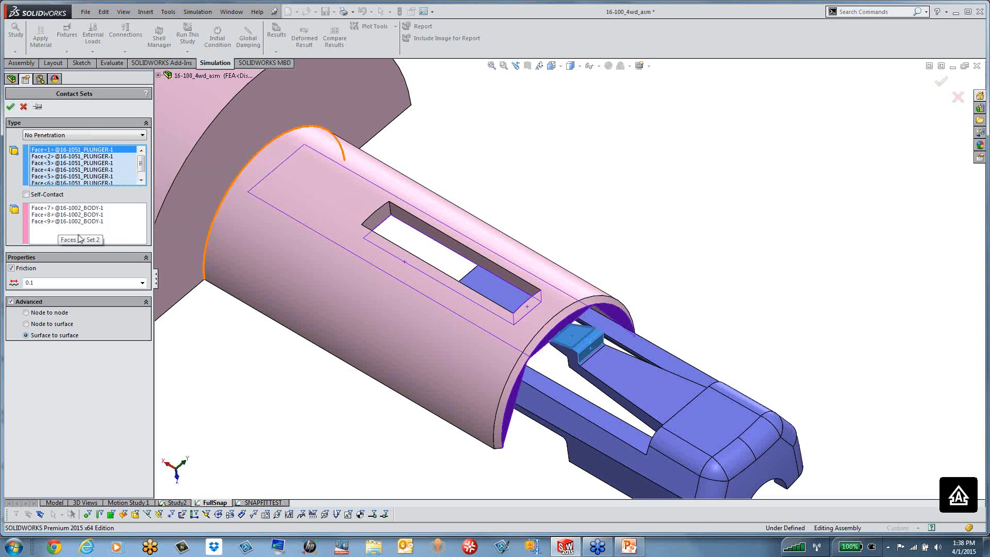
left_click(67, 215)
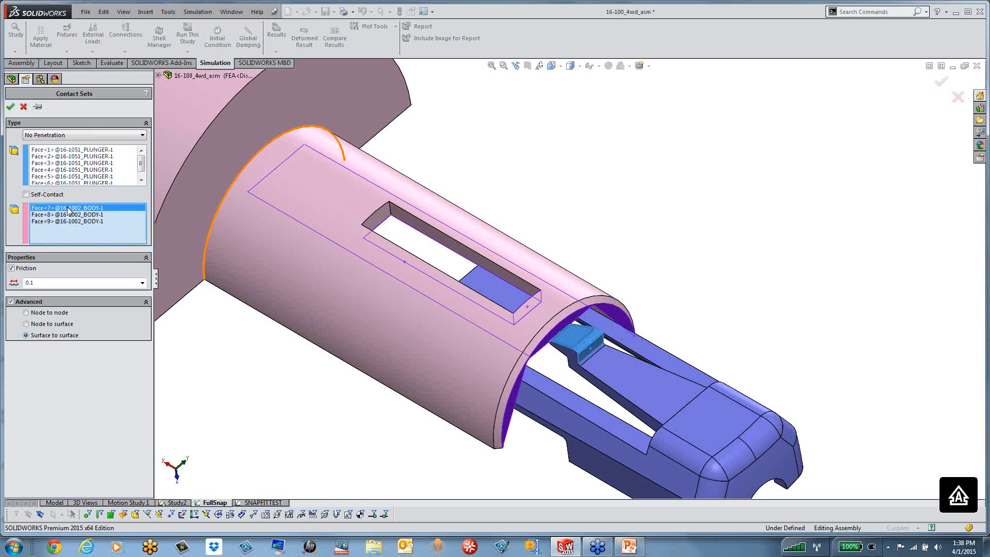
left_click(67, 221)
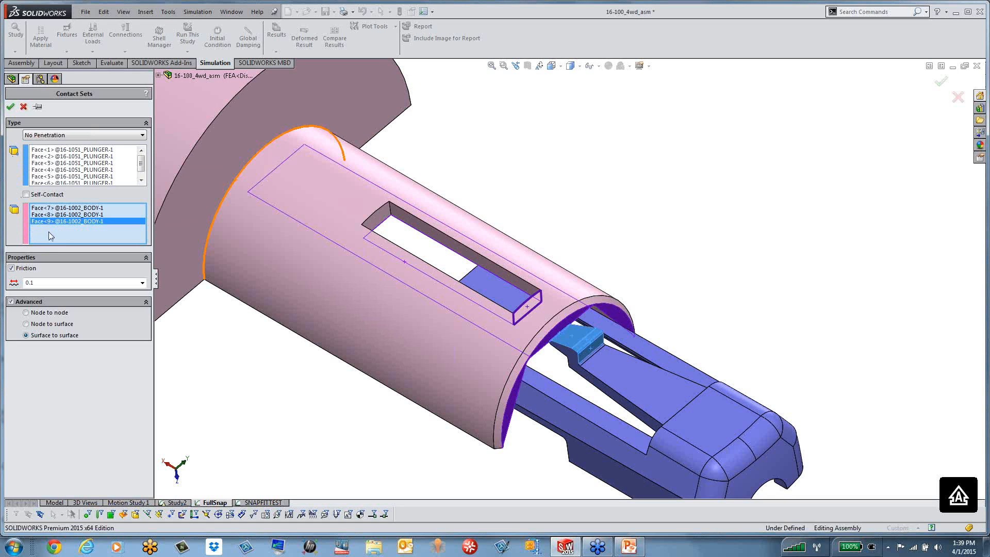
left_click(58, 155)
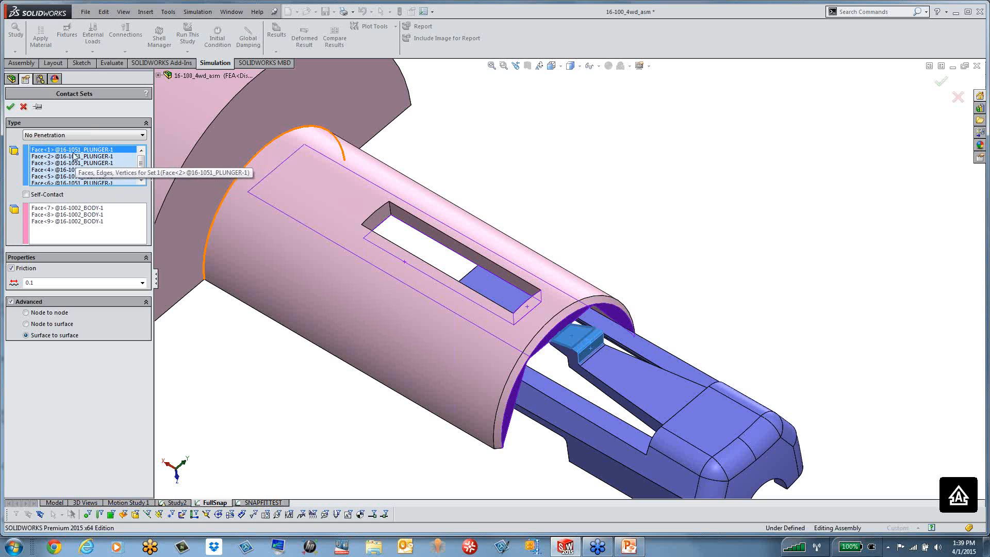
left_click(23, 108)
Review the stepping options and available solvers in the FullSnap study's nonlinear properties, and leave without applying changes.
right_click(47, 216)
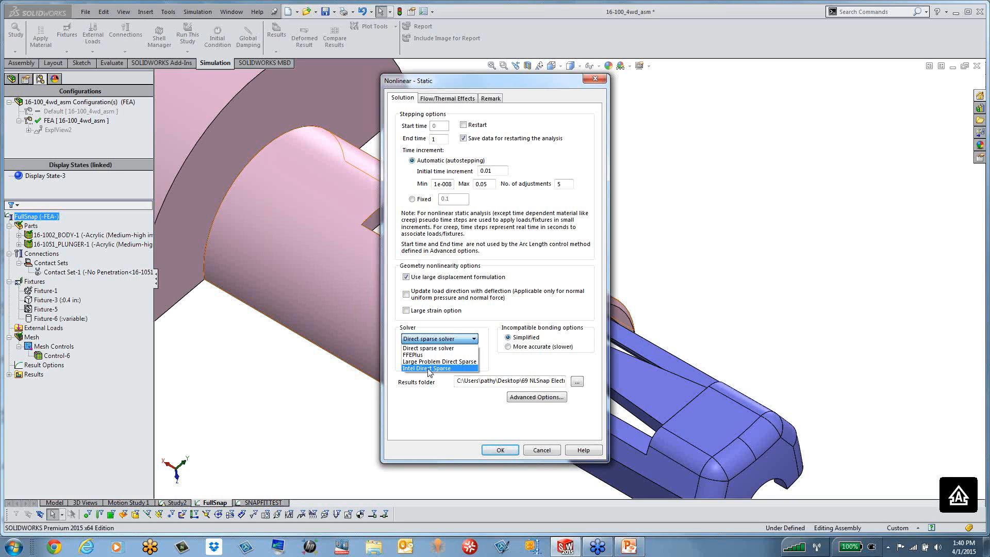
left_click(537, 453)
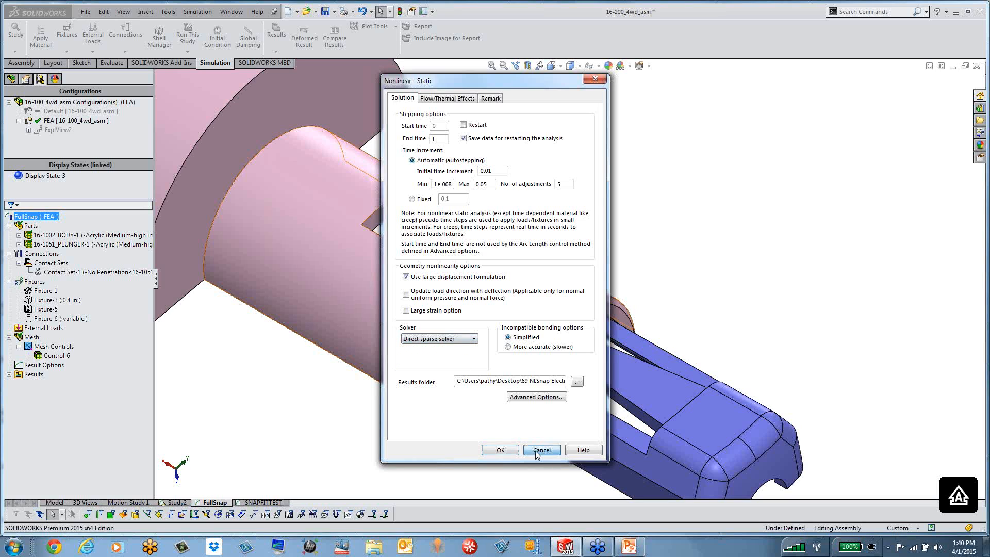
left_click(536, 451)
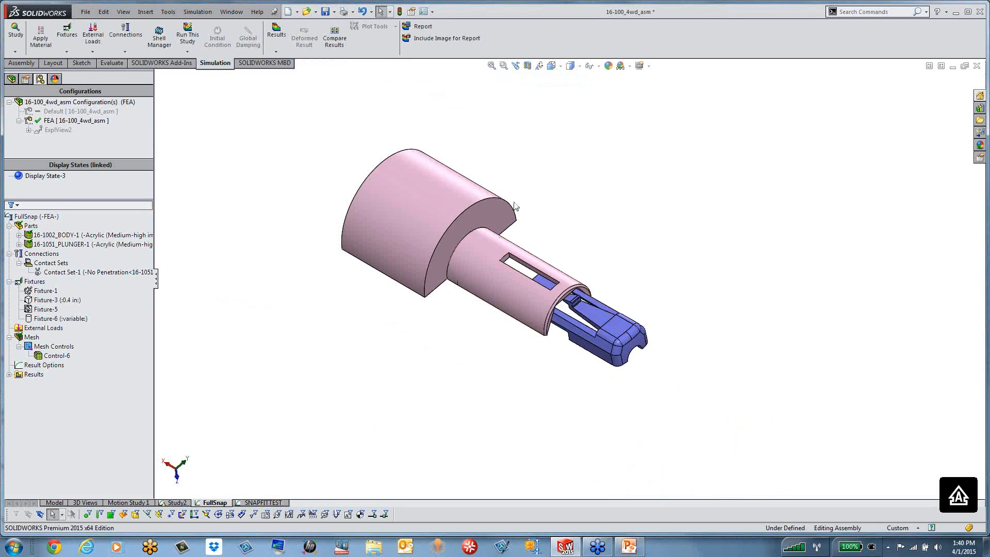
Explode the FEA configuration with ExplView2 to separate the plunger from the body.
scroll(464, 364, "down", 2)
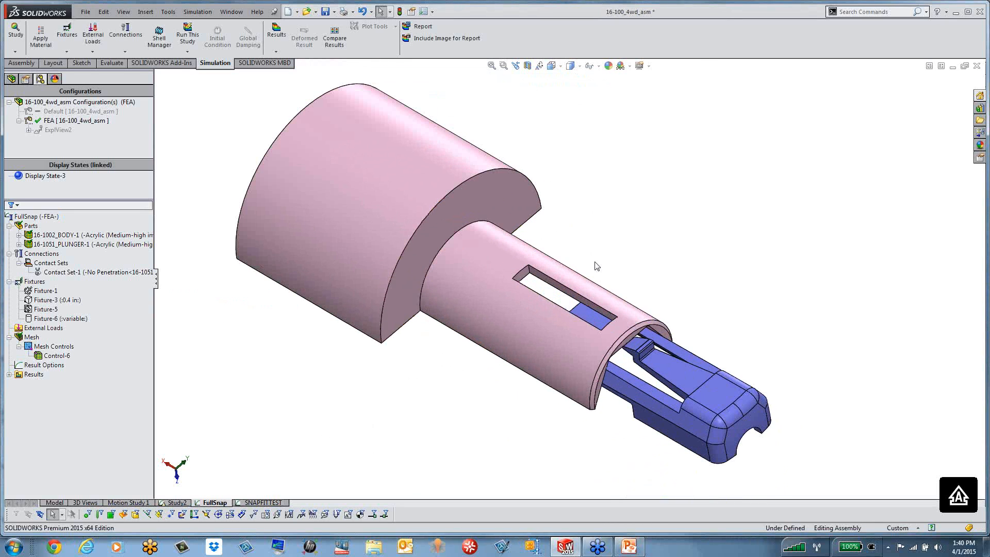
scroll(594, 262, "down", 1)
scroll(289, 351, "up", 1)
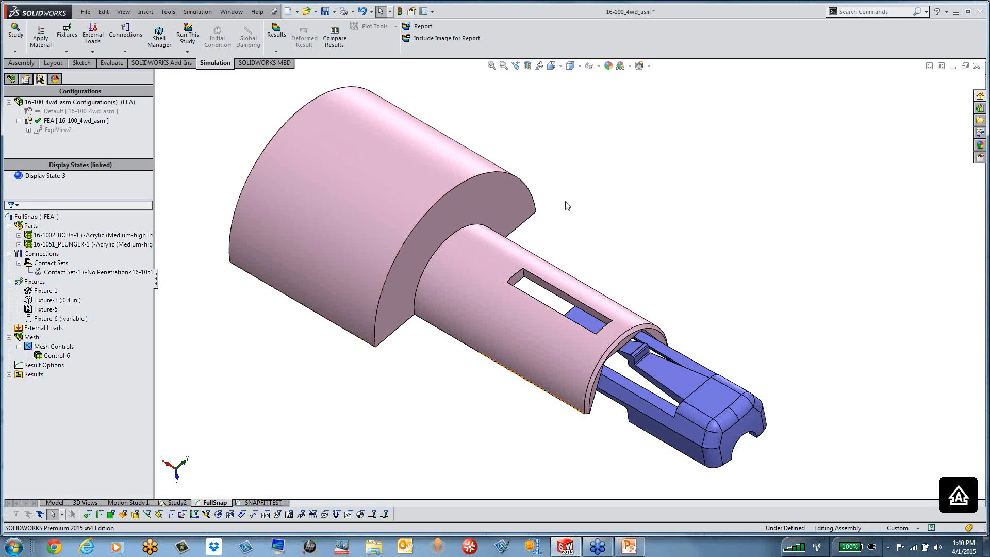
left_click(46, 111)
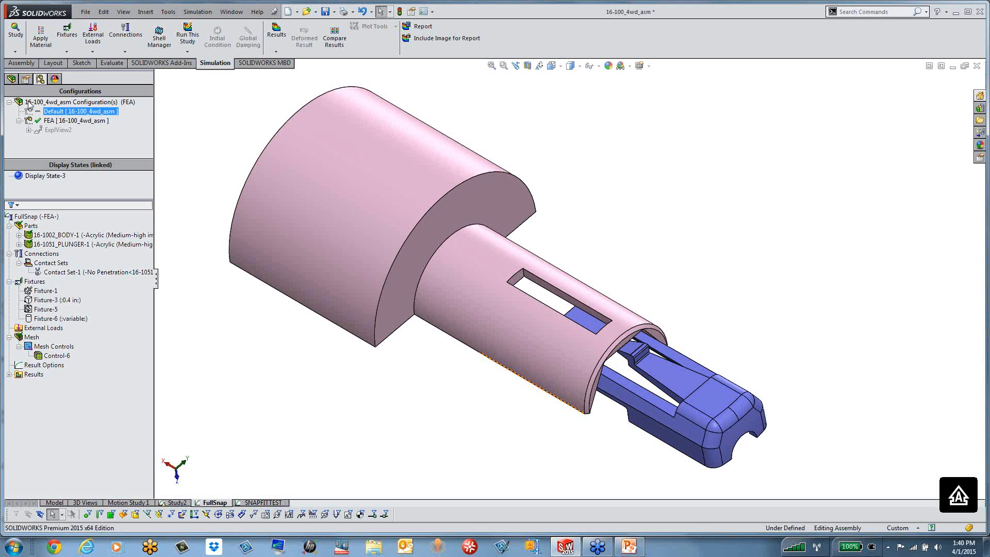
left_click(12, 79)
left_click(10, 147)
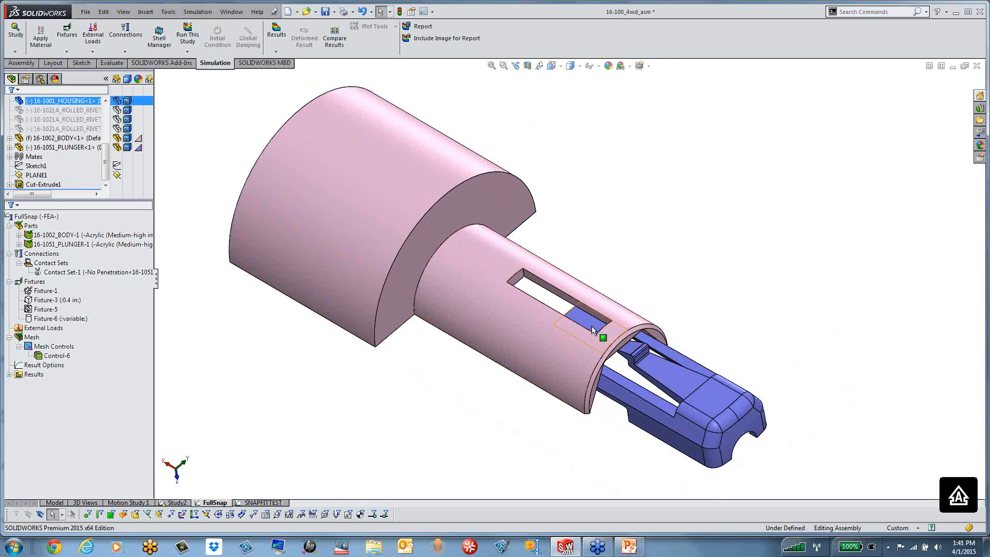
scroll(593, 330, "down", 2)
scroll(593, 330, "down", 2)
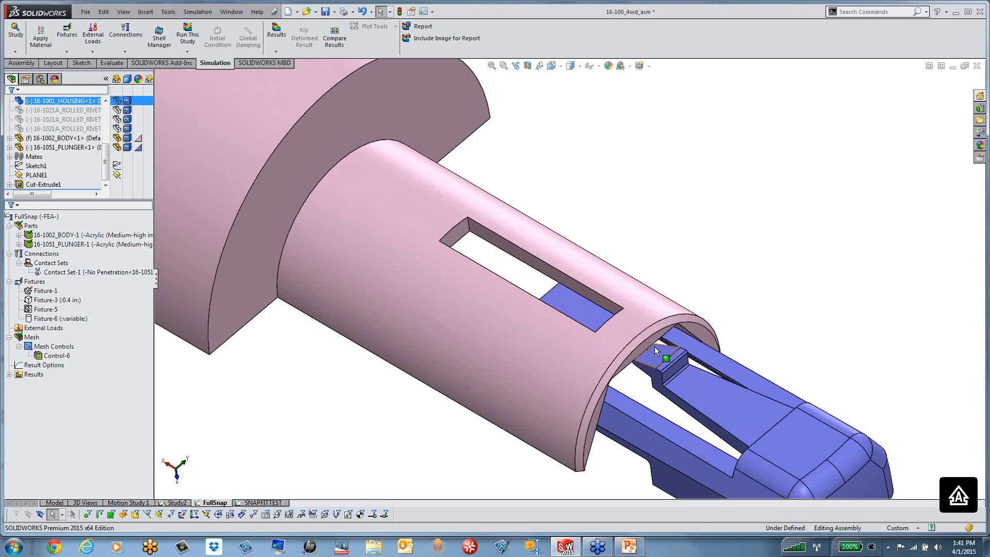
scroll(655, 346, "down", 2)
left_click(80, 138)
left_click(40, 79)
double_click(52, 130)
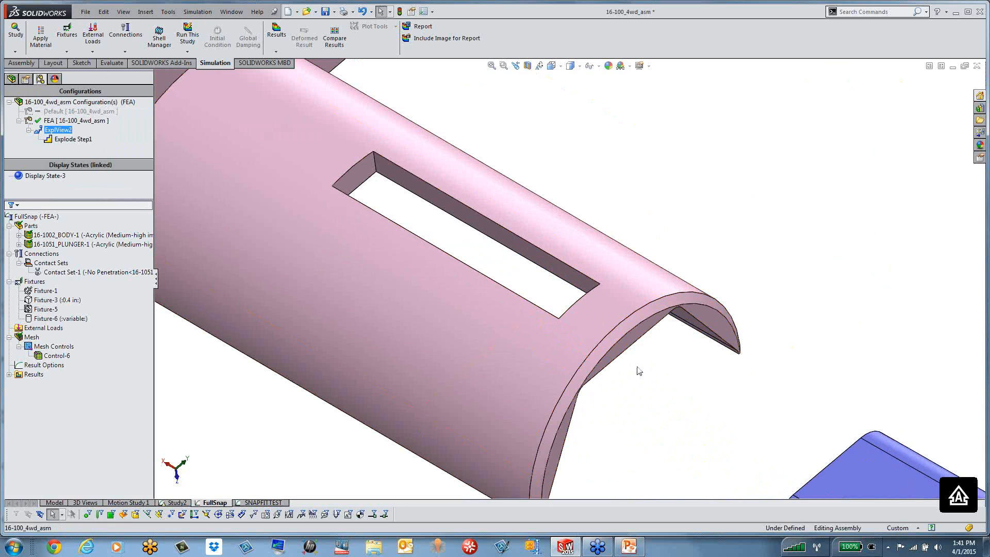
Select the rounded nose, ramp, top, corner and rear catch faces of the plunger's snap tab.
scroll(639, 371, "up", 5)
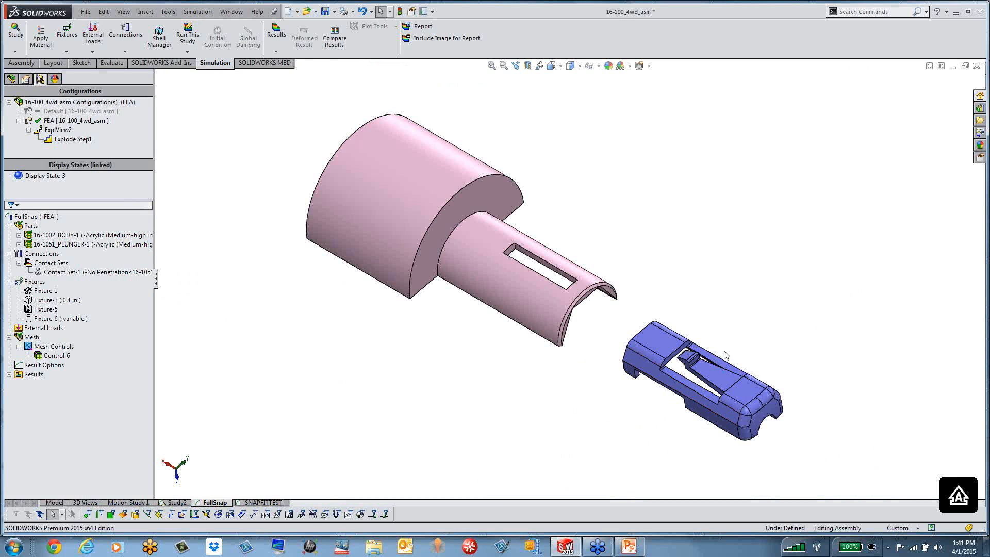
scroll(716, 356, "down", 2)
scroll(717, 355, "down", 6)
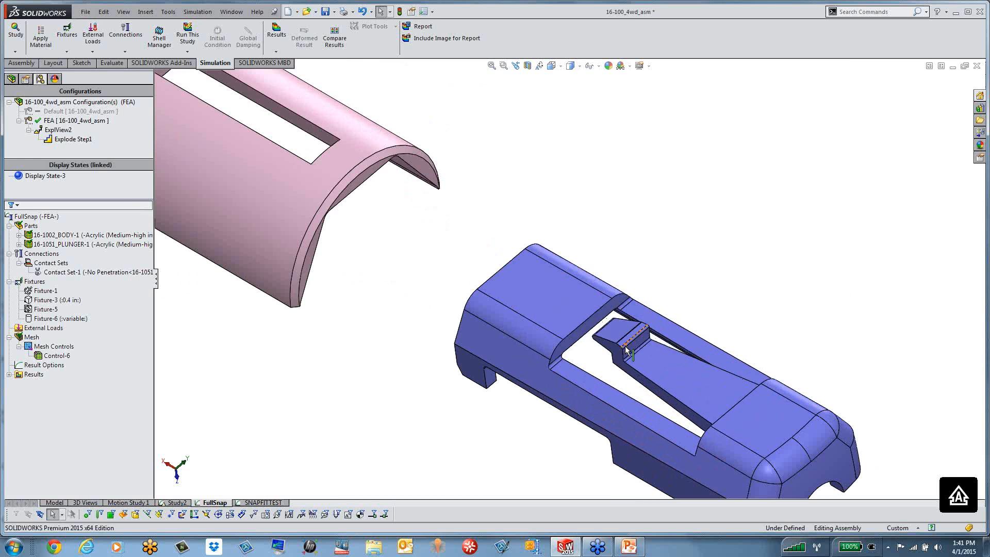
scroll(613, 322, "down", 1)
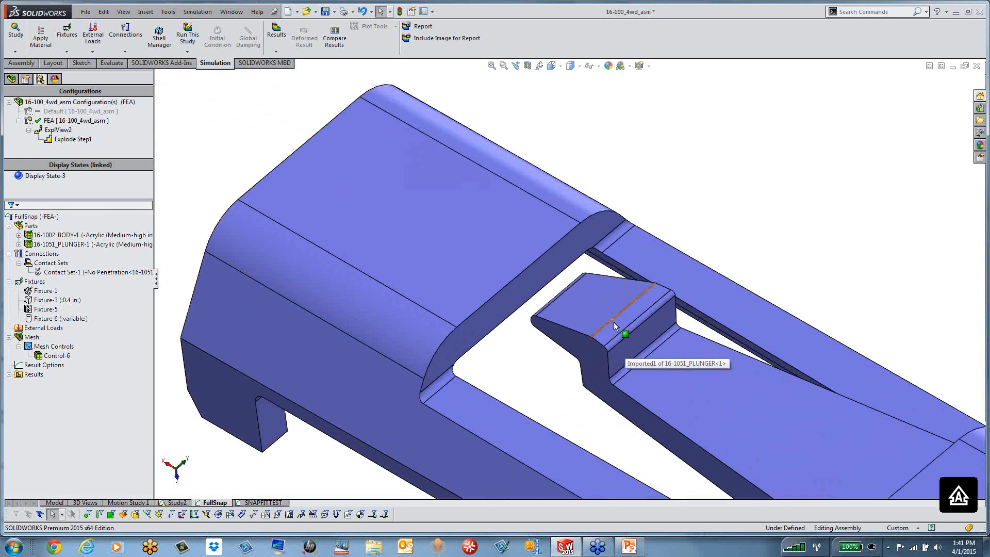
scroll(585, 314, "down", 1)
scroll(585, 314, "down", 2)
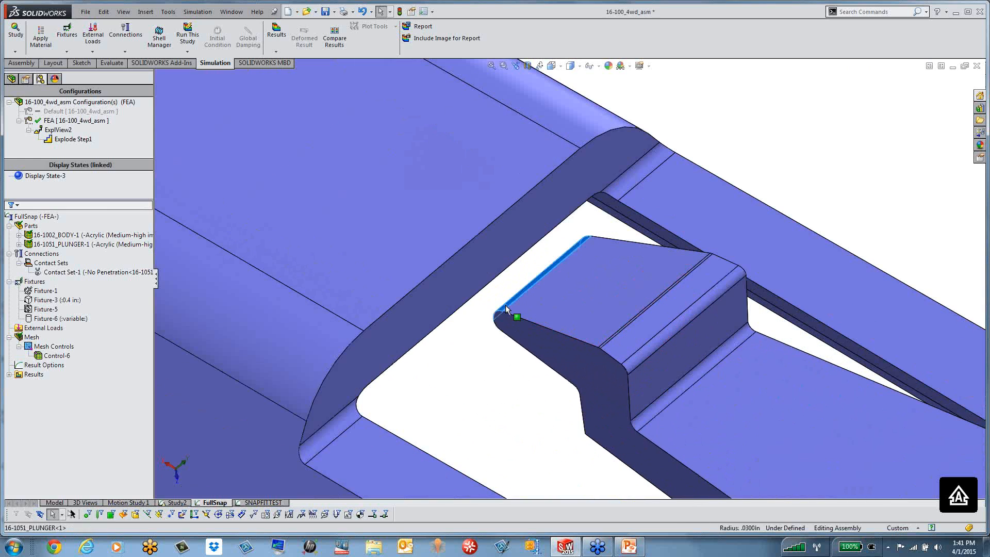
left_click(540, 312)
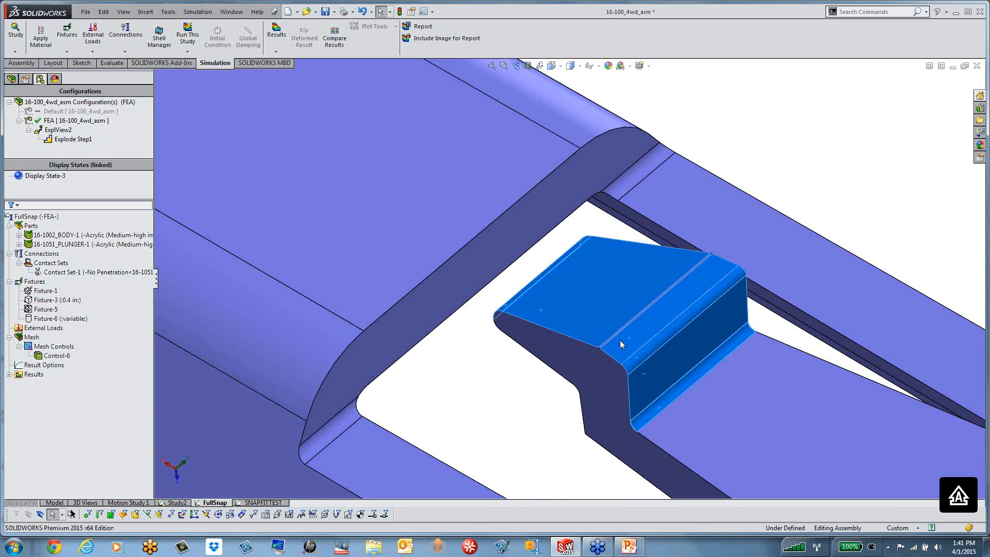
Add the narrow face between the snap tab's ramp and top to the selection, and check the selected faces around the nose.
scroll(619, 339, "down", 1)
scroll(619, 340, "down", 4)
left_click(466, 311, "ctrl")
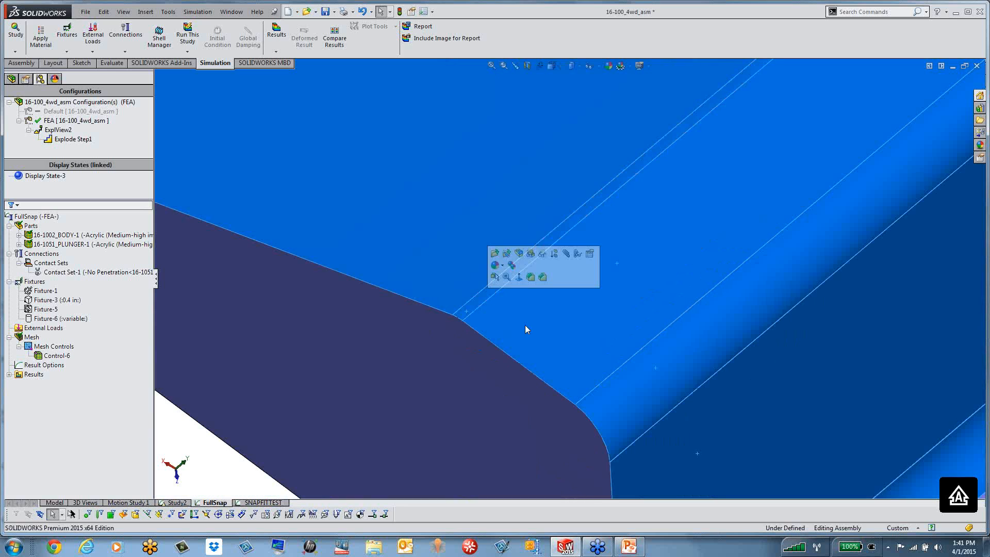
scroll(527, 326, "up", 6)
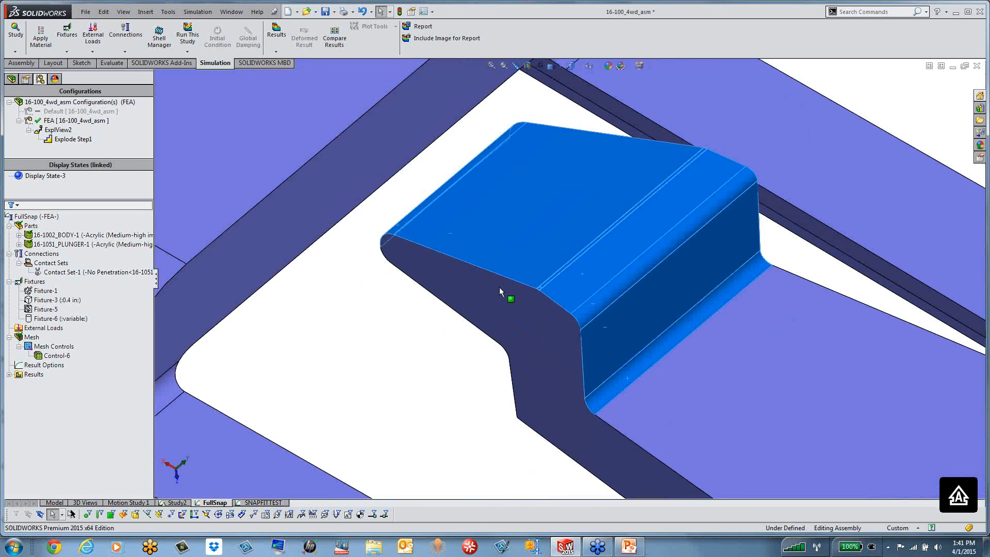
middle_click_drag(499, 287, 419, 283)
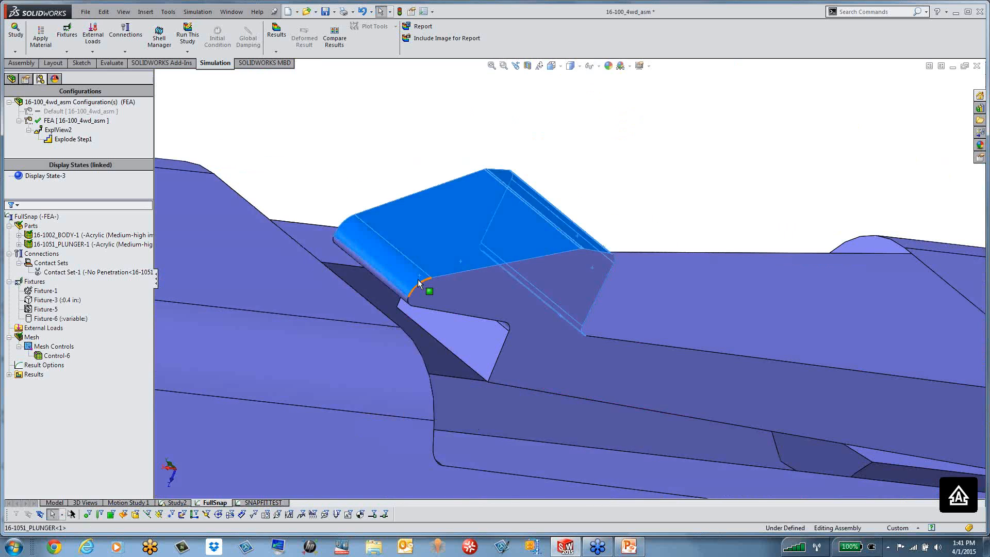
scroll(524, 310, "down", 3)
scroll(506, 293, "up", 3)
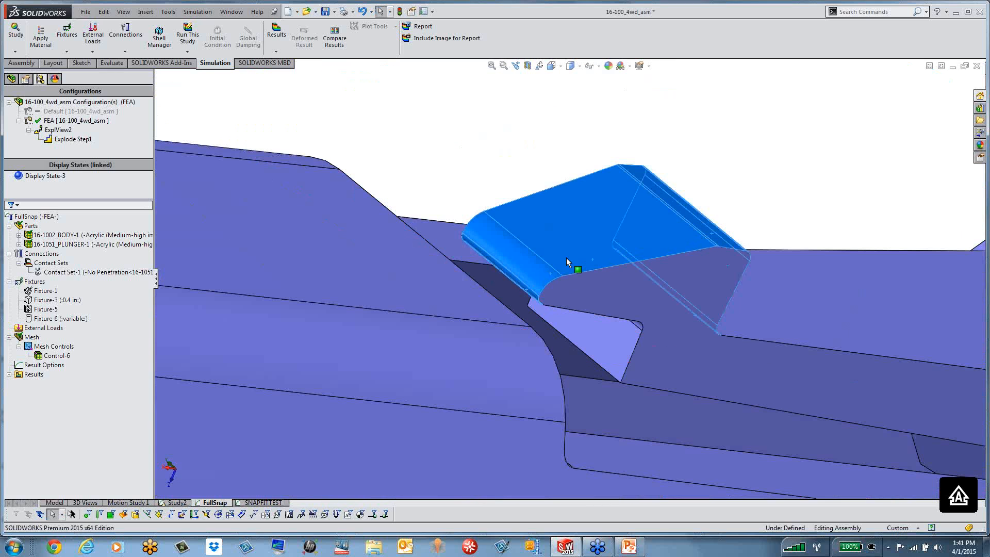
middle_click_drag(566, 258, 613, 276)
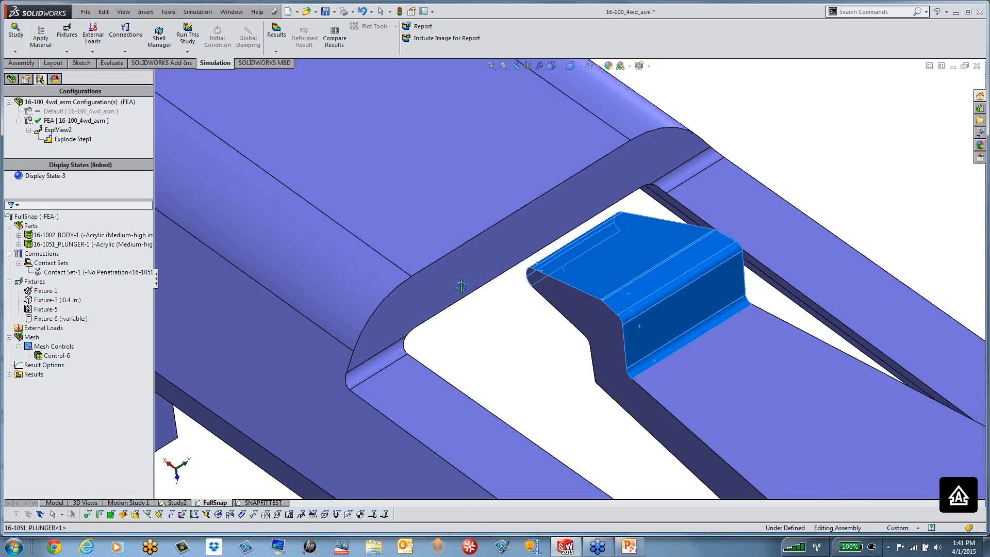
Save the selected snap tab faces as a selection set and review its faces in the feature tree.
right_click(614, 270)
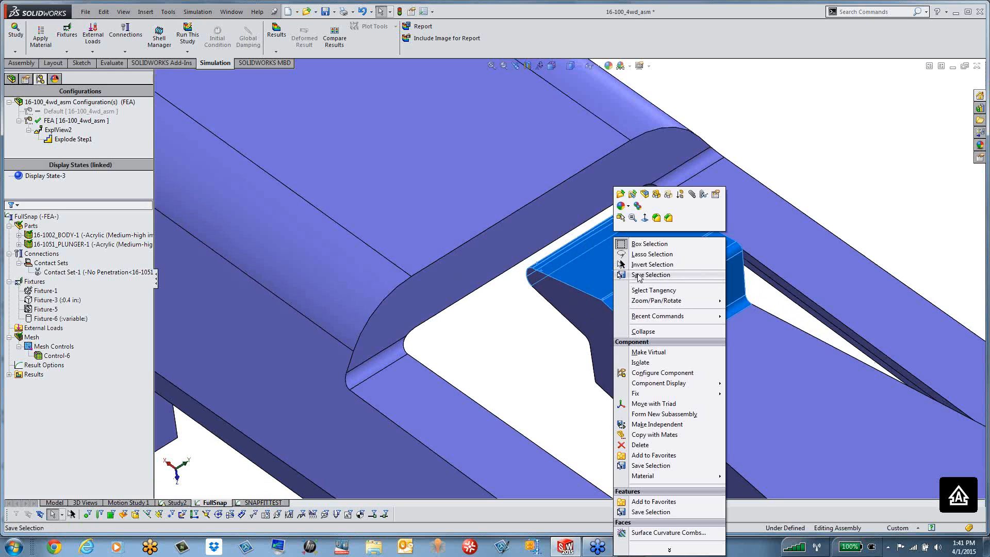
left_click(638, 275)
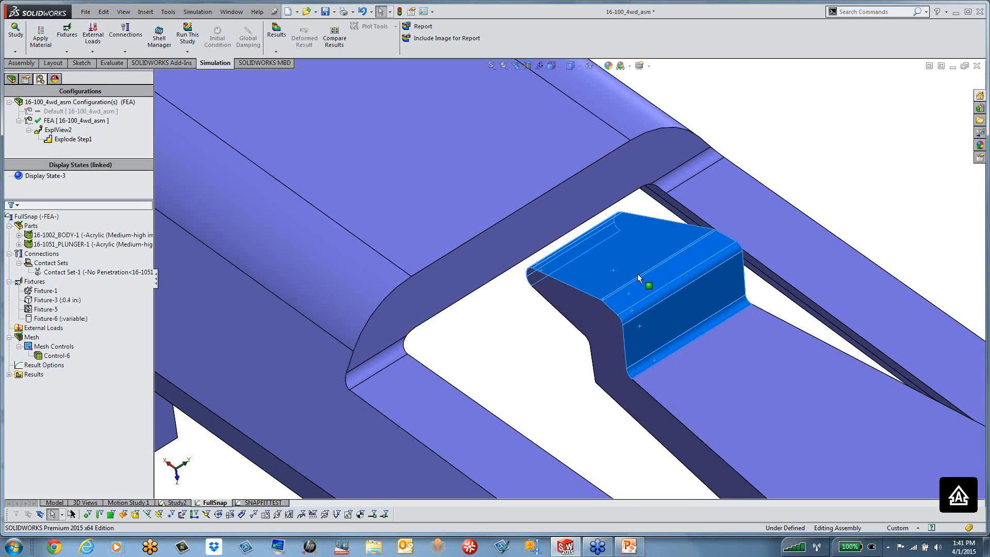
left_click(11, 79)
left_click_drag(105, 162, 97, 121)
left_click(9, 129)
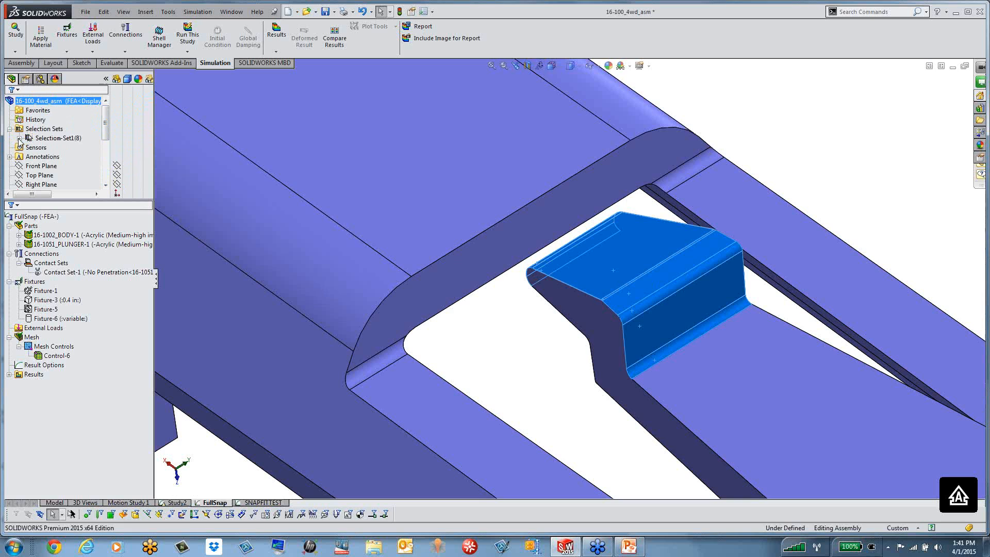
left_click(106, 79)
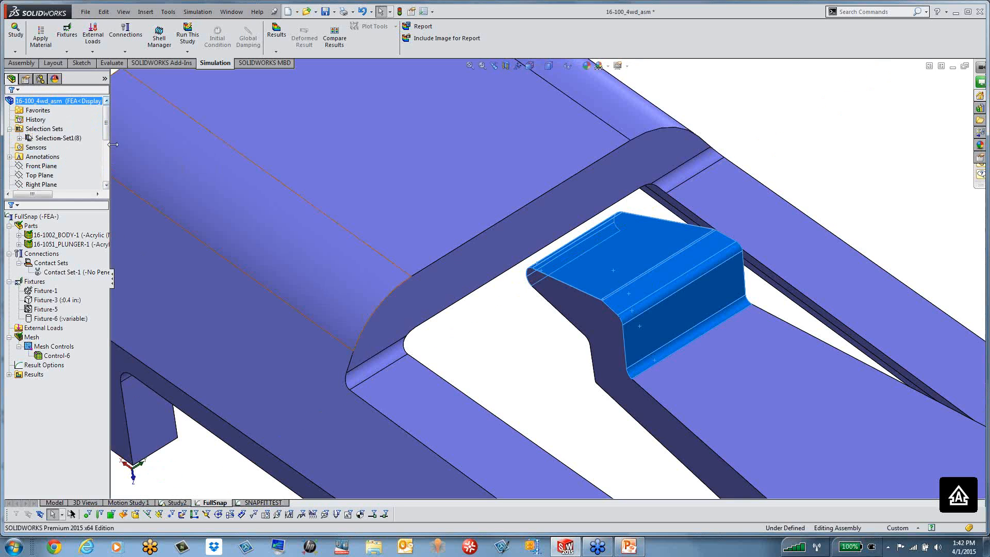
left_click_drag(139, 144, 215, 145)
left_click(19, 138)
left_click(52, 129)
left_click(52, 138)
left_click(52, 148)
Rename the snap tab's selection set to Plunger.
left_click(57, 119)
left_click(70, 119)
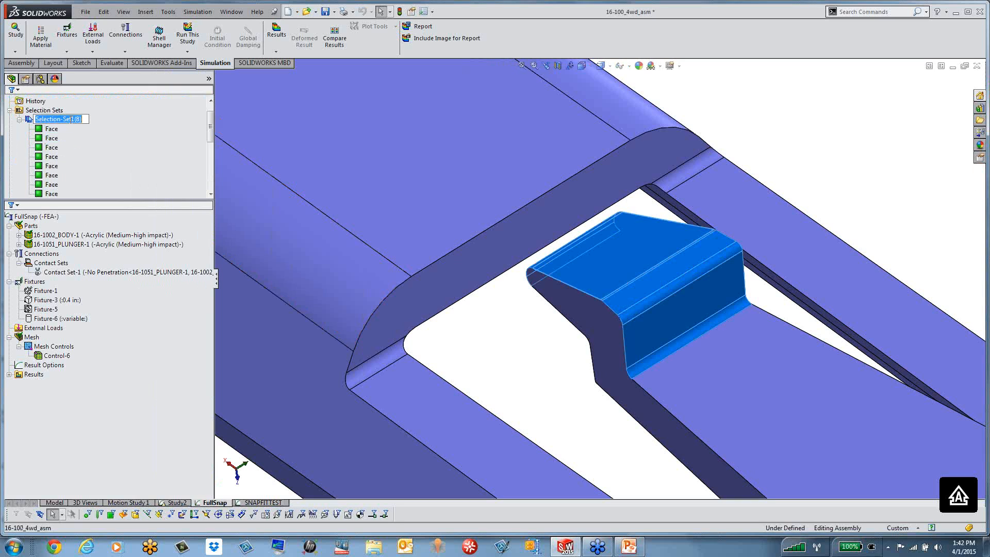
key("Caps_Lock")
type("pLUNGER")
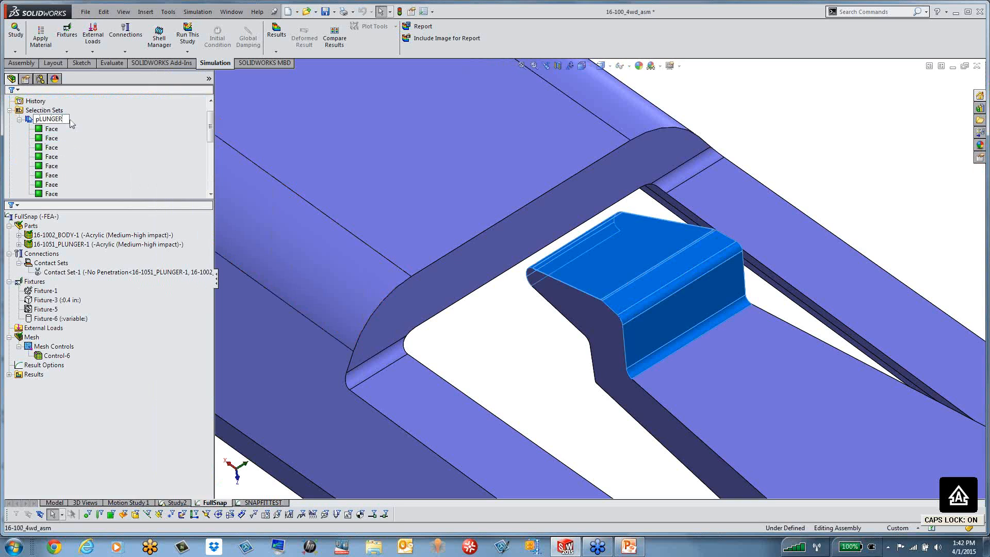
key("BackSpace")
key("BackSpace")
key("BackSpace")
key("BackSpace")
key("BackSpace")
key("BackSpace")
key("Caps_Lock")
key("BackSpace")
type("Plunger")
left_click(107, 123)
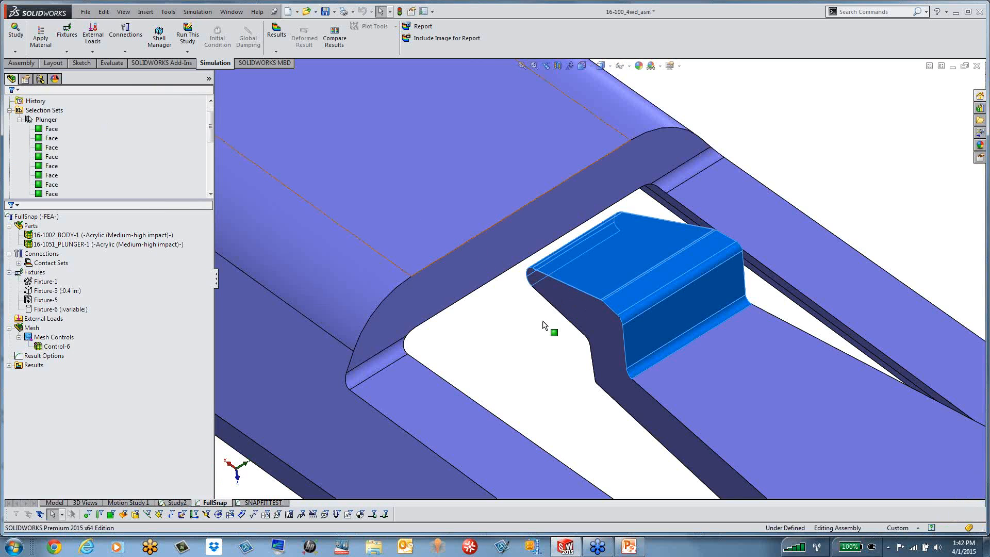
Clear the selection and select the body's contact faces inside its open end plus the end and side faces of its slot.
scroll(544, 327, "up", 1)
scroll(558, 270, "up", 2)
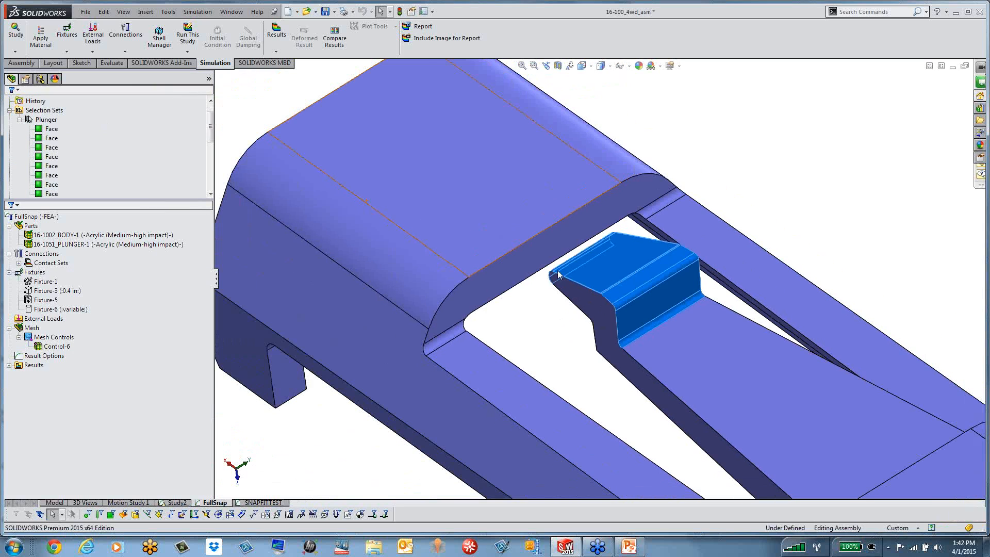
key("Escape")
middle_click_drag(559, 275, 547, 253)
scroll(462, 288, "up", 5)
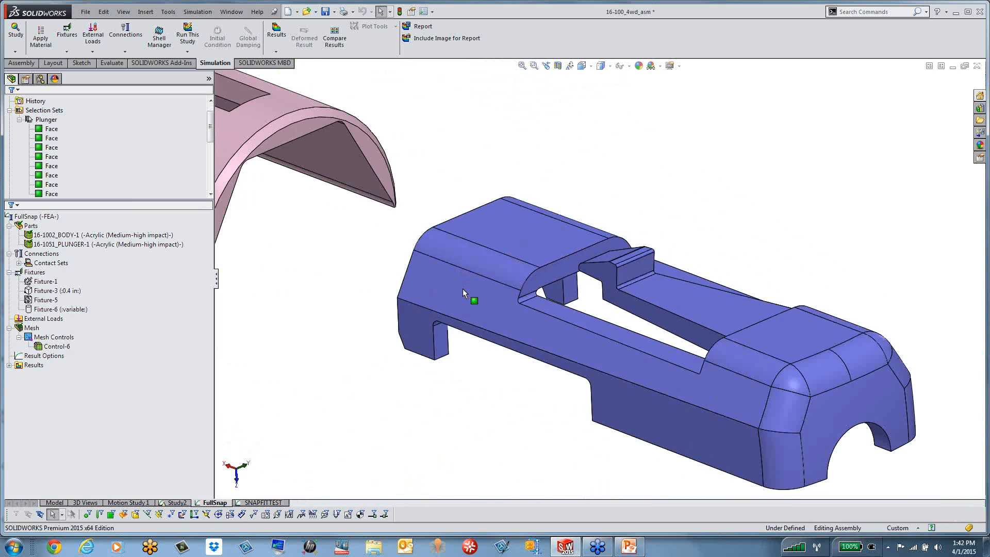
scroll(441, 201, "down", 4)
scroll(519, 240, "down", 4)
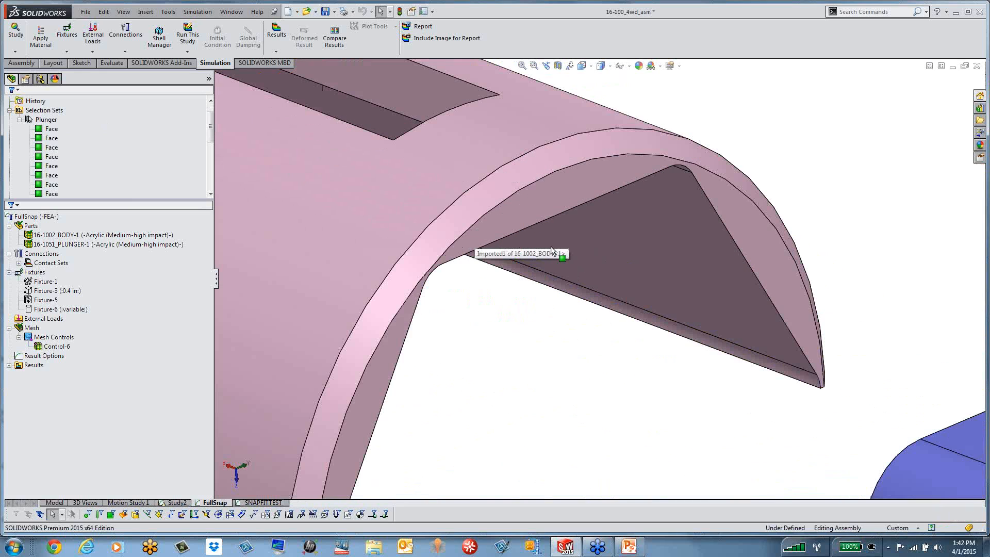
middle_click_drag(561, 198, 555, 145)
left_click(510, 213)
middle_click_drag(509, 212, 534, 279)
scroll(534, 280, "up", 6)
scroll(441, 205, "down", 4)
middle_click_drag(502, 212, 545, 272)
scroll(664, 253, "down", 5)
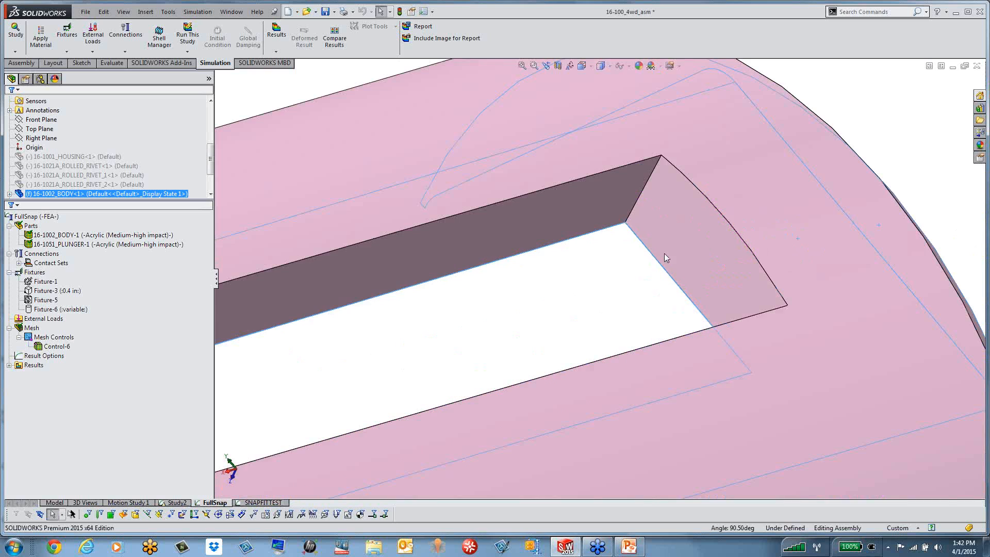
left_click(656, 231)
middle_click_drag(656, 231, 634, 334)
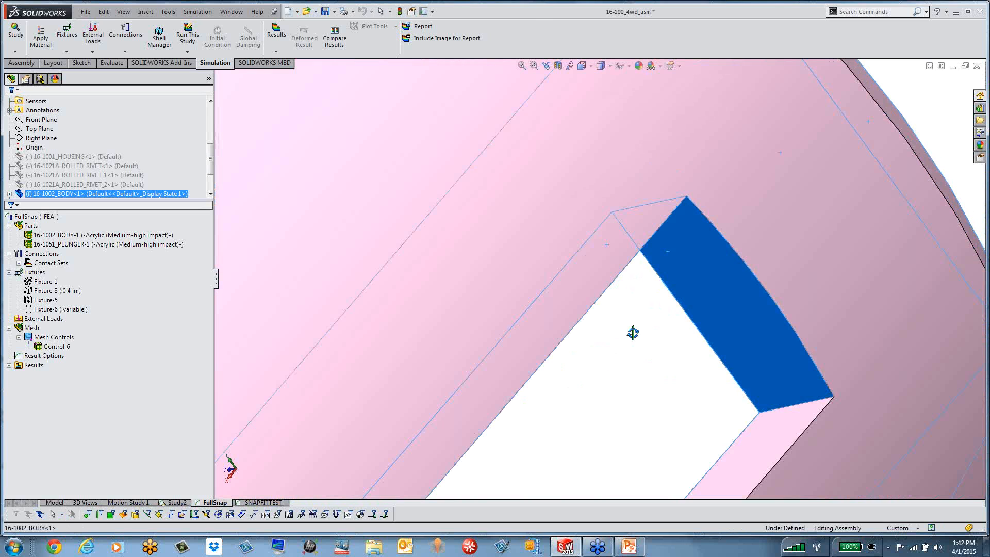
Save the selected body faces as a selection set named MainBody and clear the selection.
right_click(734, 312)
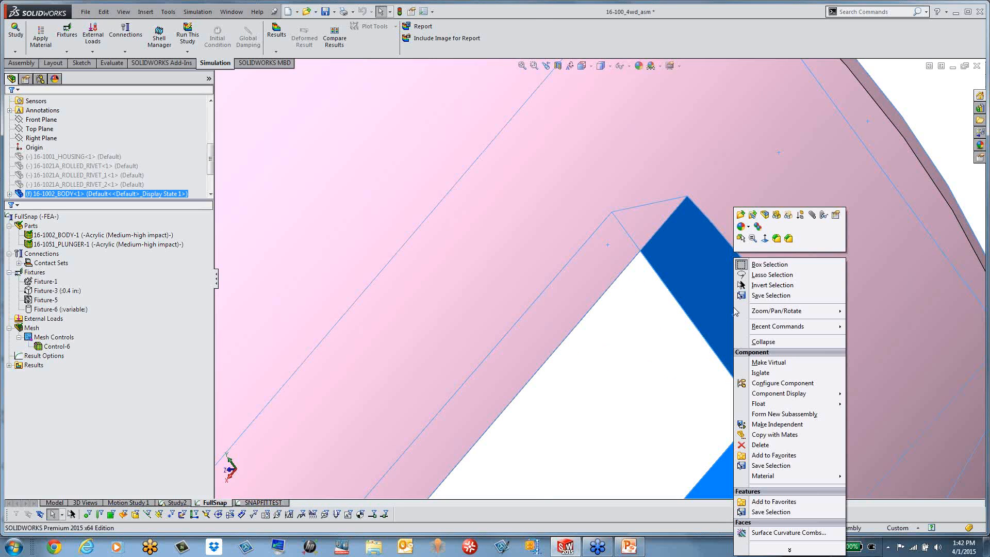
left_click(767, 296)
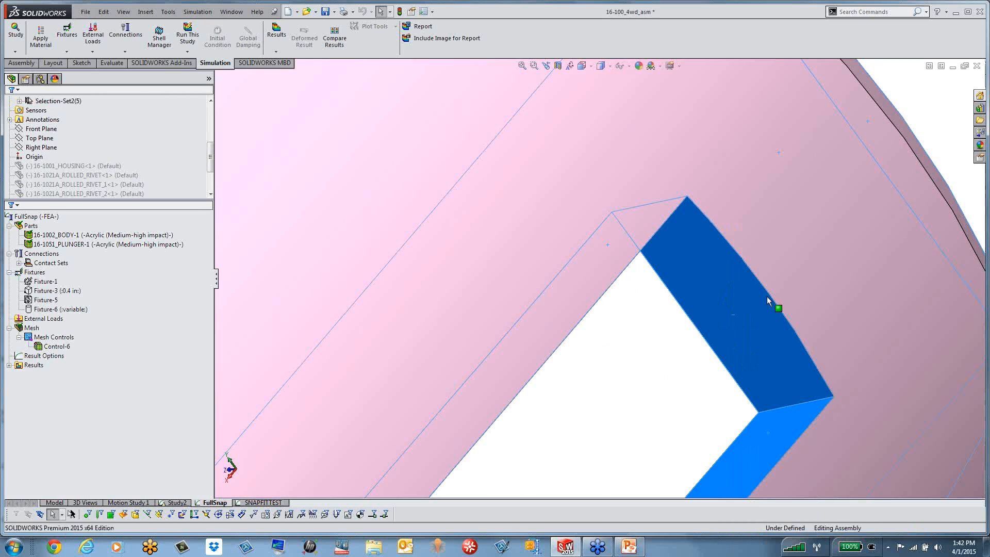
scroll(24, 138, "up", 5)
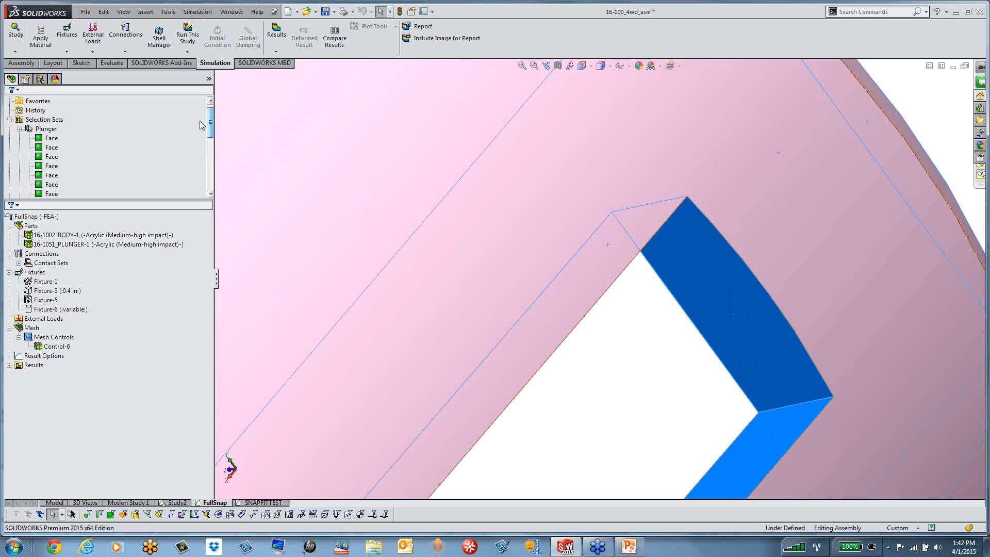
left_click(19, 128)
left_click(66, 138)
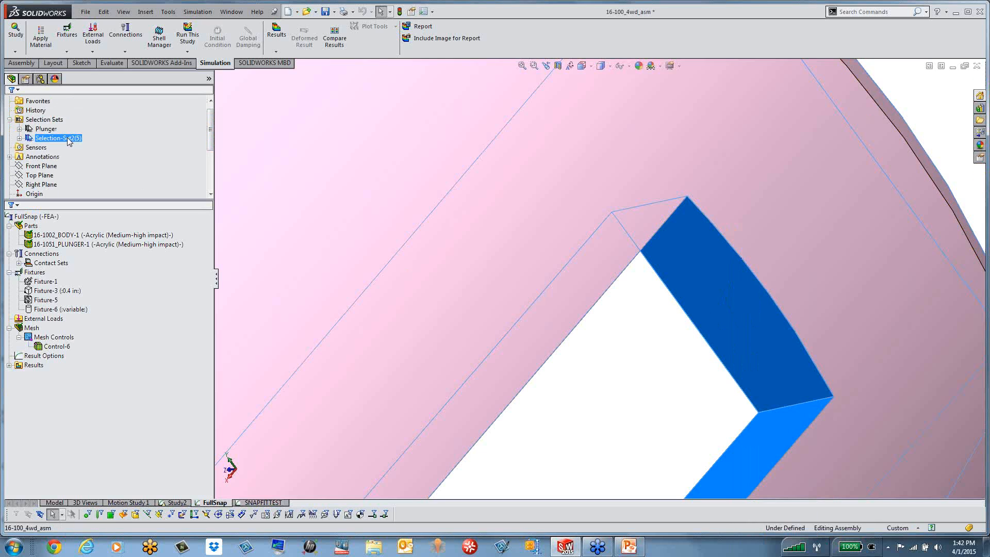
left_click(67, 138)
key("Caps_Lock")
type("Main")
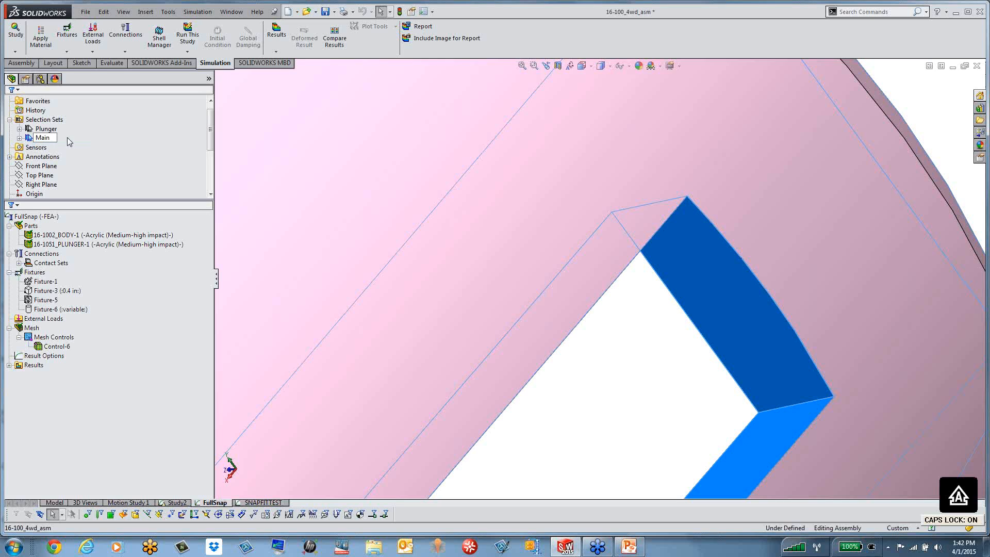
type("Body")
key("Return")
left_click(547, 410)
Start a manually selected No Penetration contact set in the SNAPFITTEST study, with the saved selection sets expanded for picking.
scroll(547, 410, "up", 12)
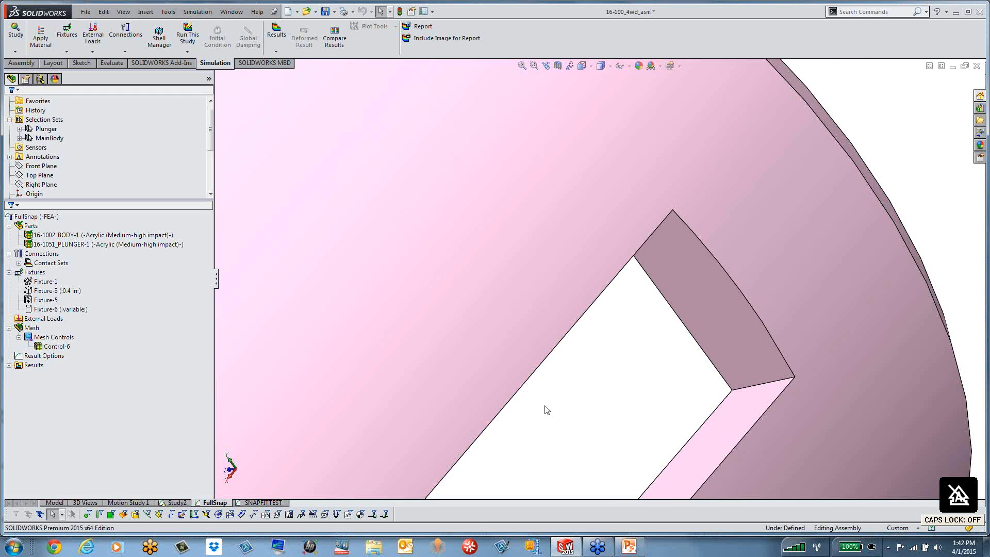
middle_click_drag(613, 289, 528, 208)
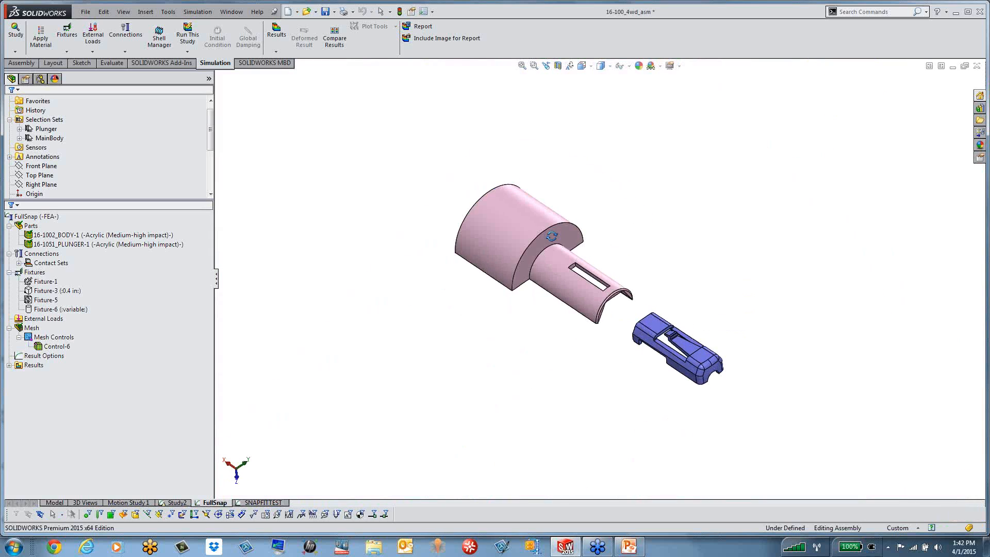
left_click(262, 502)
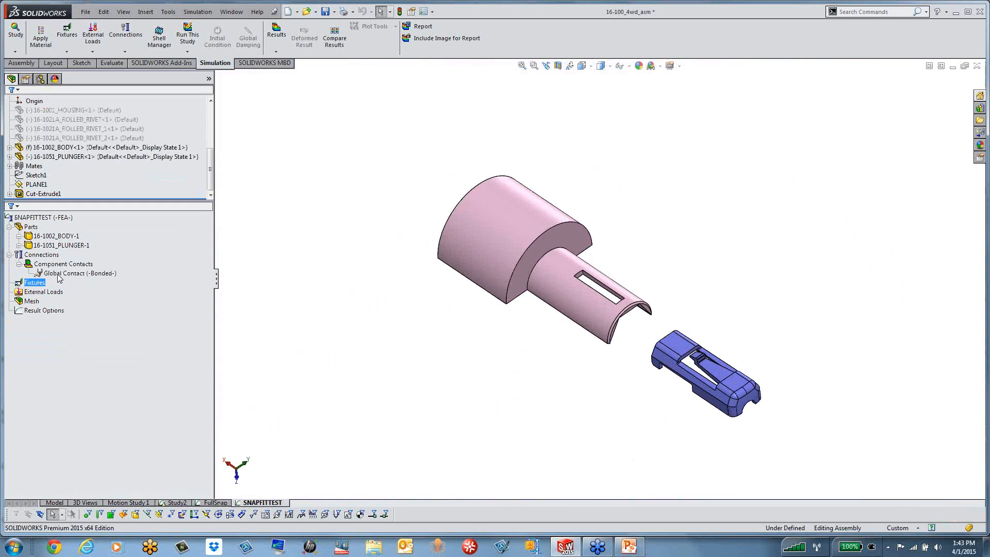
right_click(38, 255)
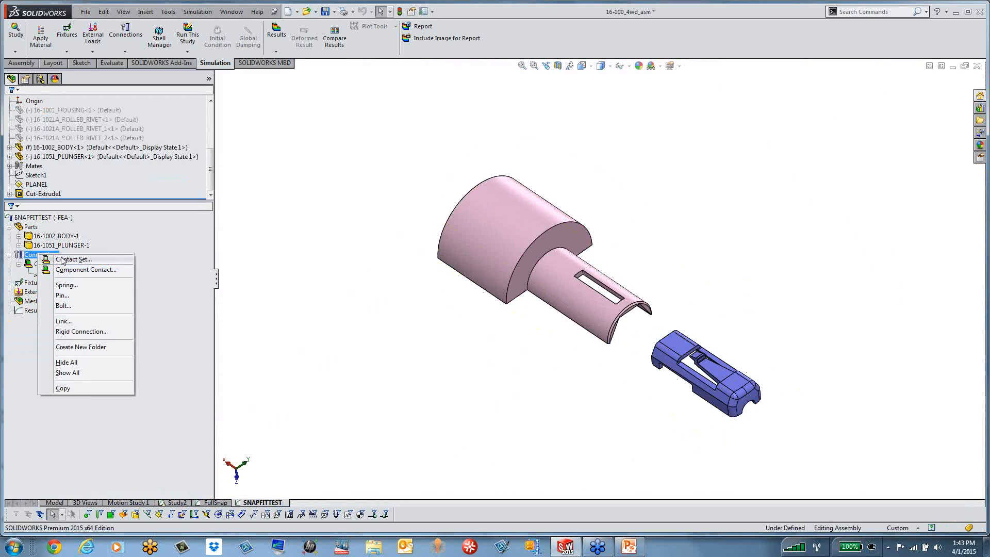
left_click(70, 260)
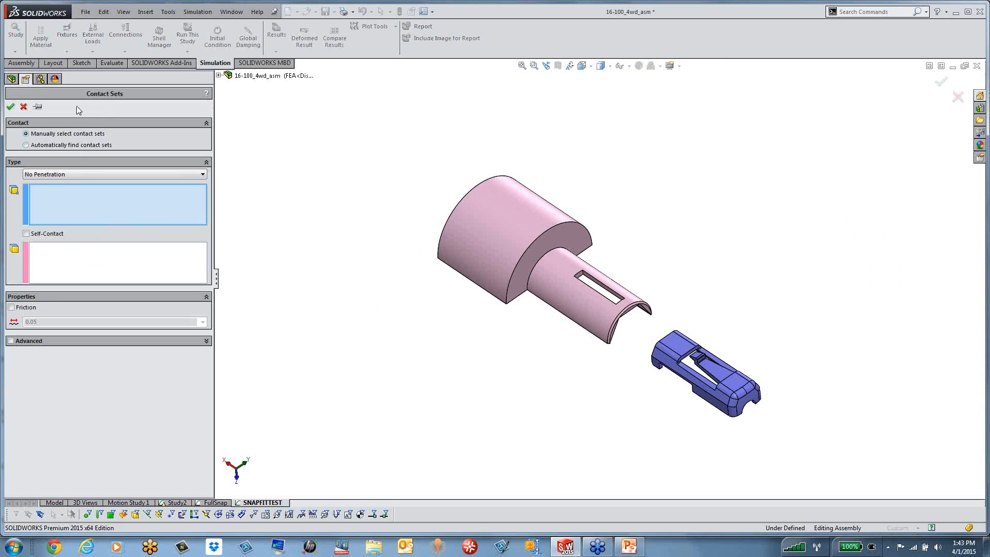
left_click(37, 106)
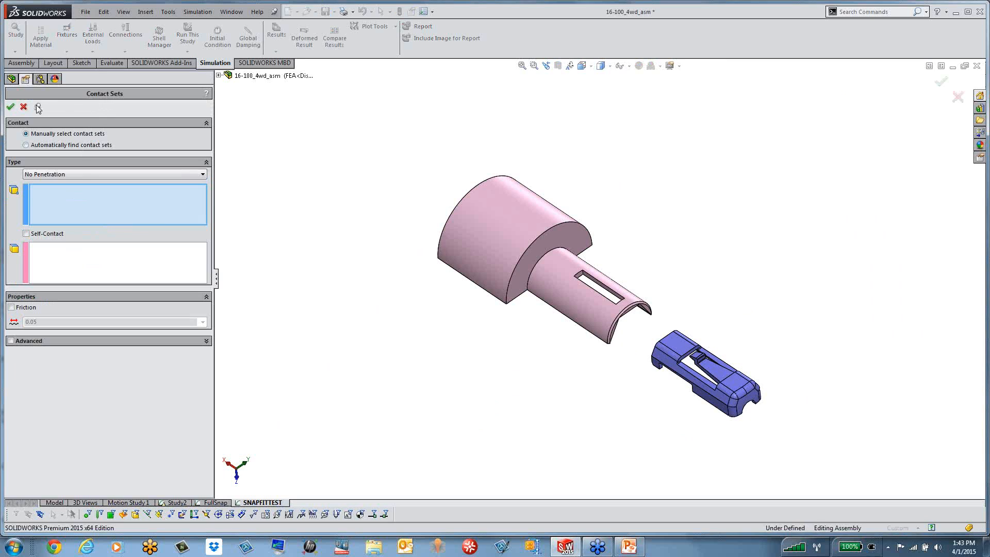
left_click(218, 75)
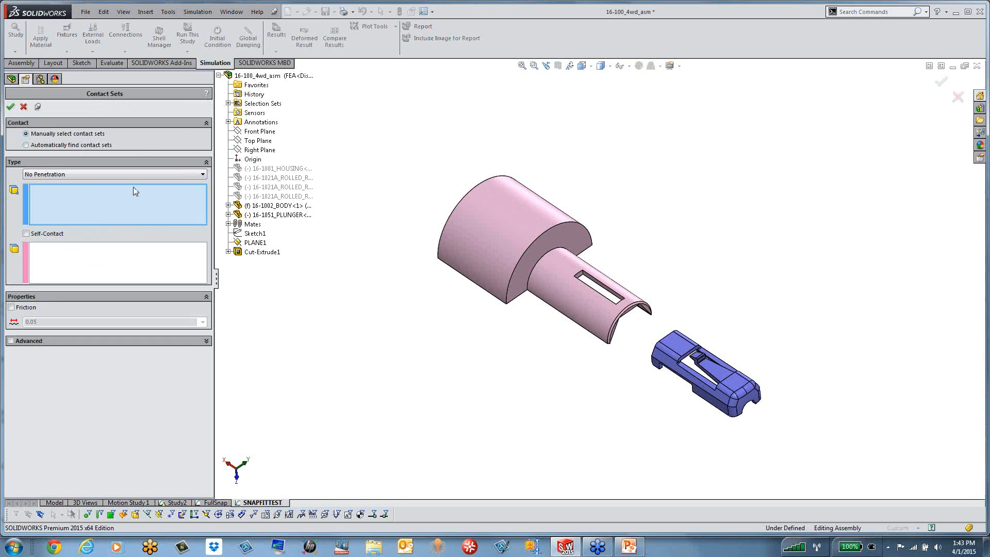
scroll(607, 309, "down", 2)
scroll(608, 308, "down", 2)
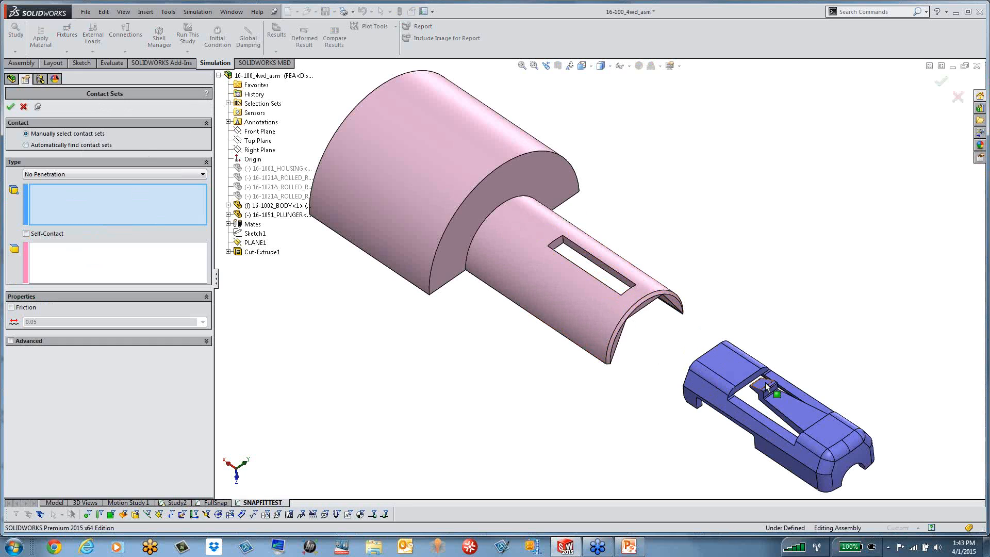
scroll(600, 278, "up", 3)
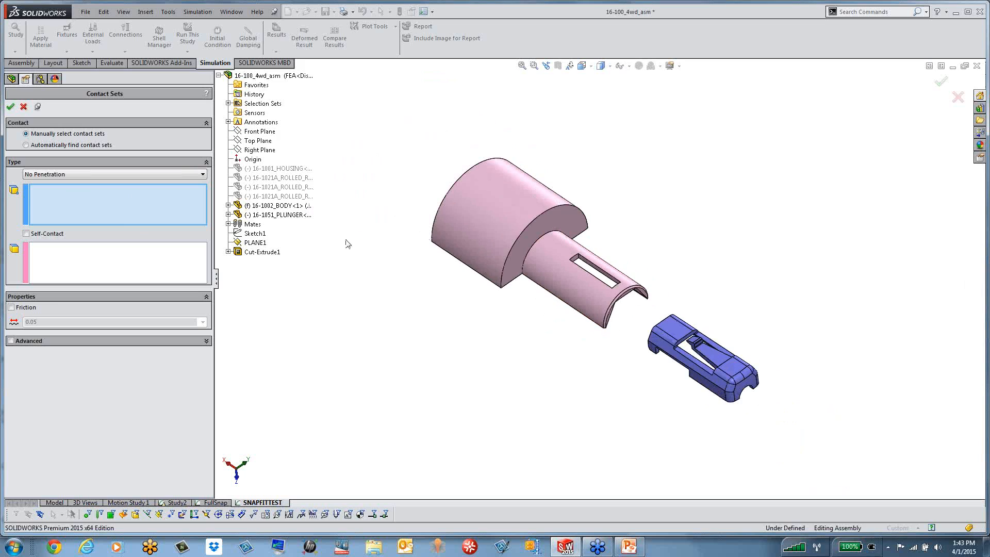
left_click(228, 103)
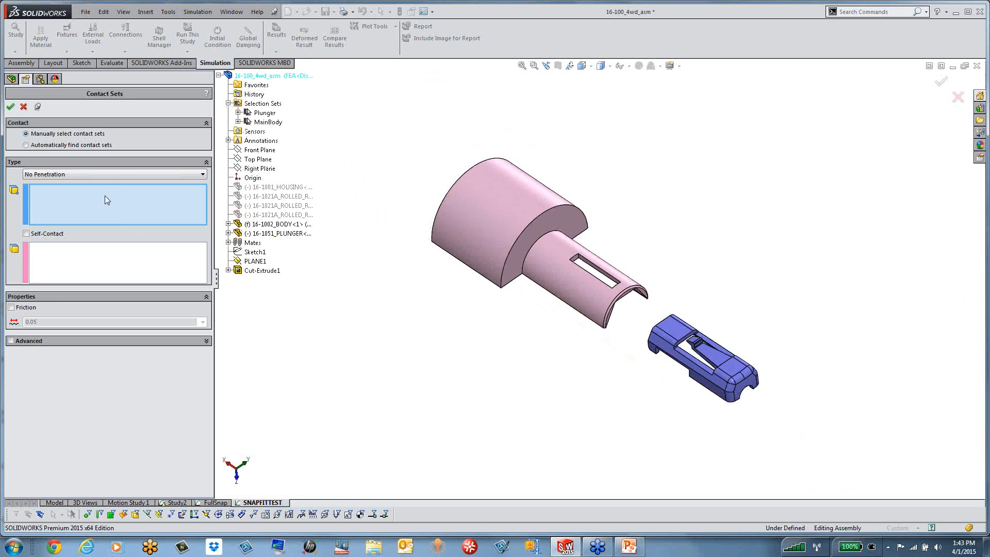
Assign the Plunger selection set to the first contact faces and MainBody to the second, and accept the contact set.
left_click(264, 115)
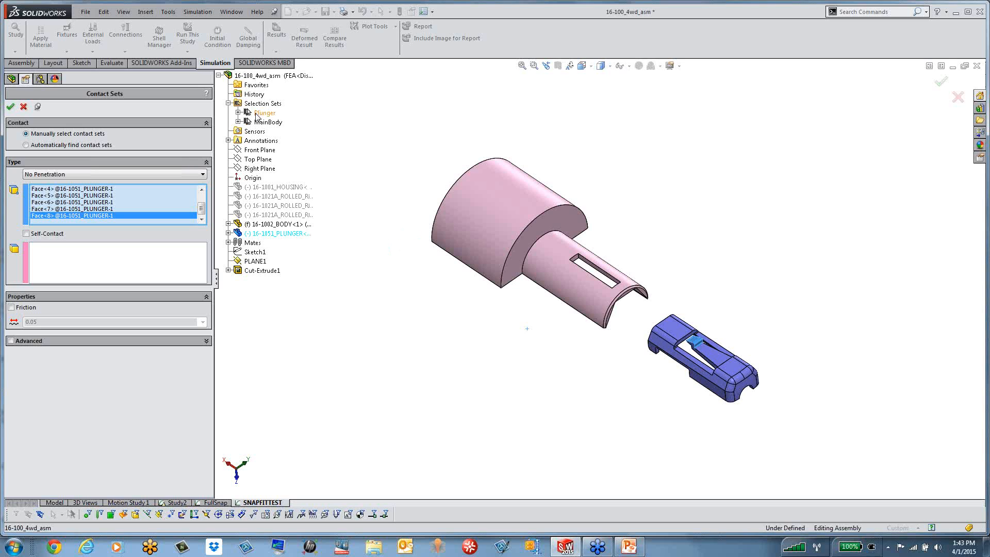
left_click(114, 265)
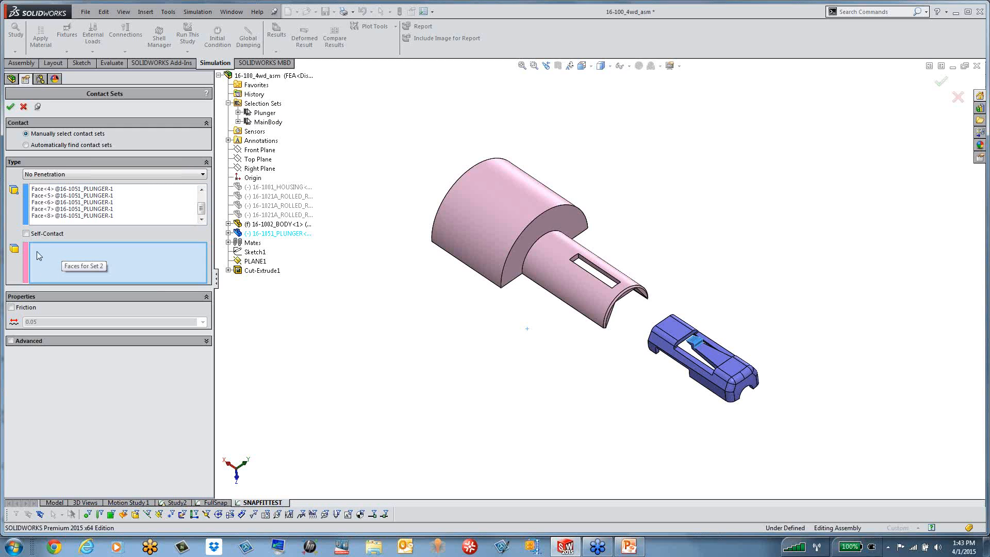
left_click(266, 123)
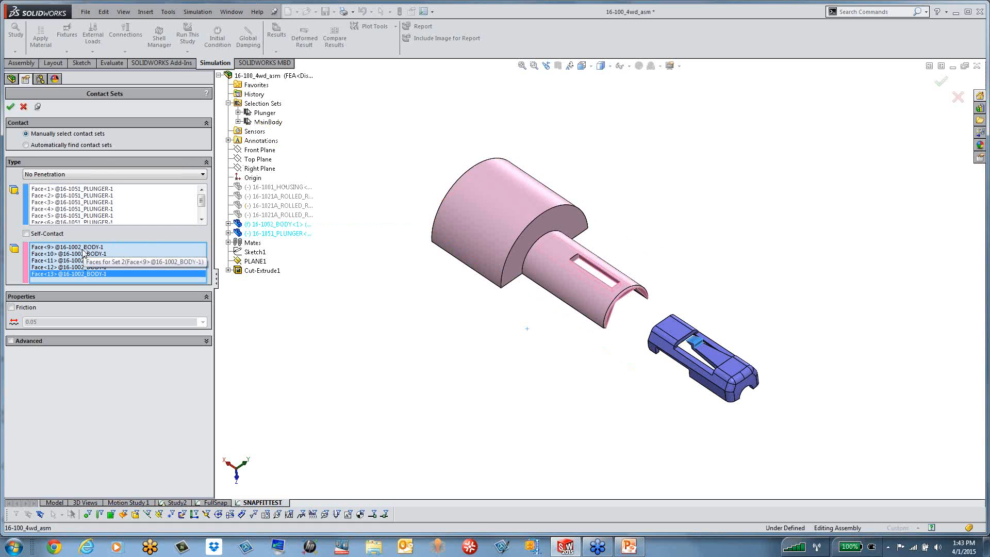
scroll(662, 315, "down", 2)
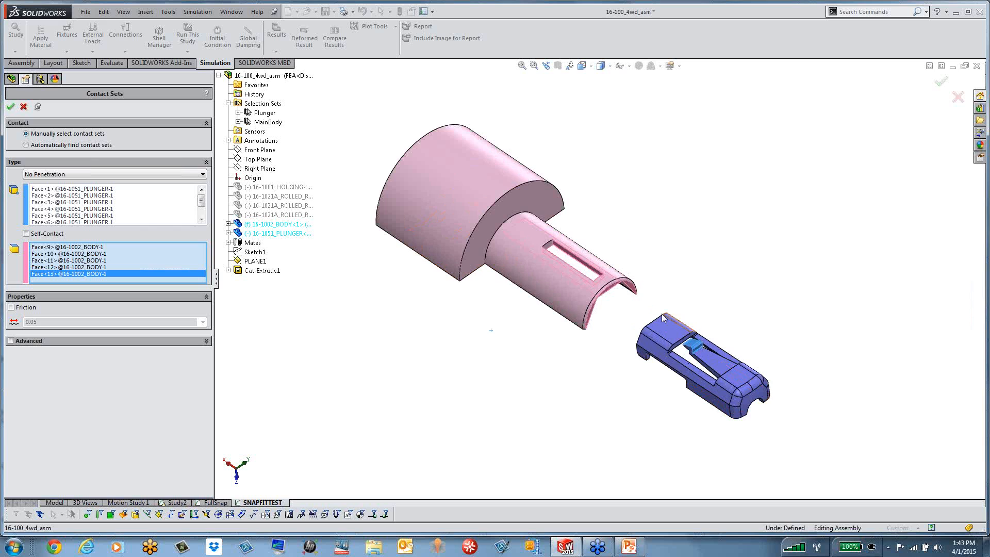
scroll(663, 315, "down", 1)
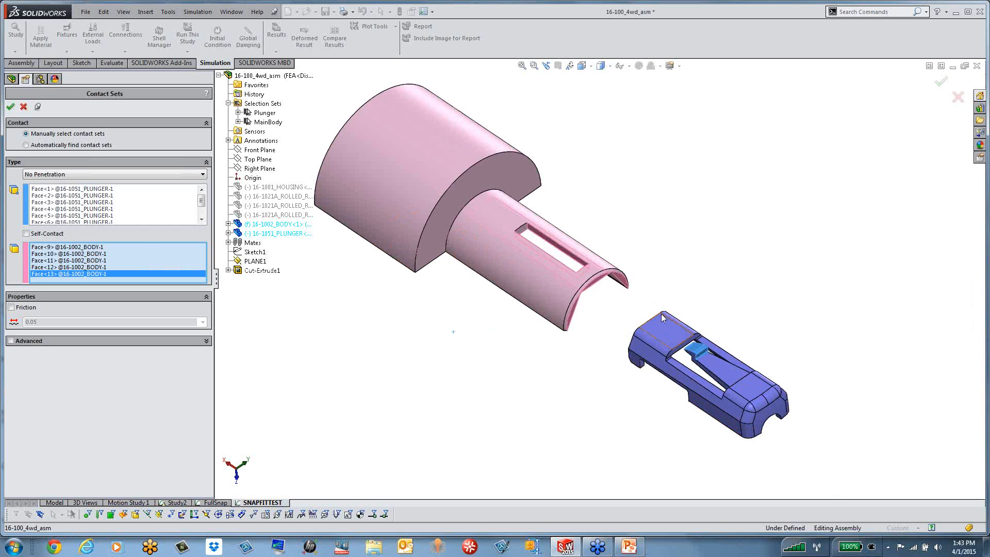
scroll(662, 317, "down", 2)
left_click(10, 107)
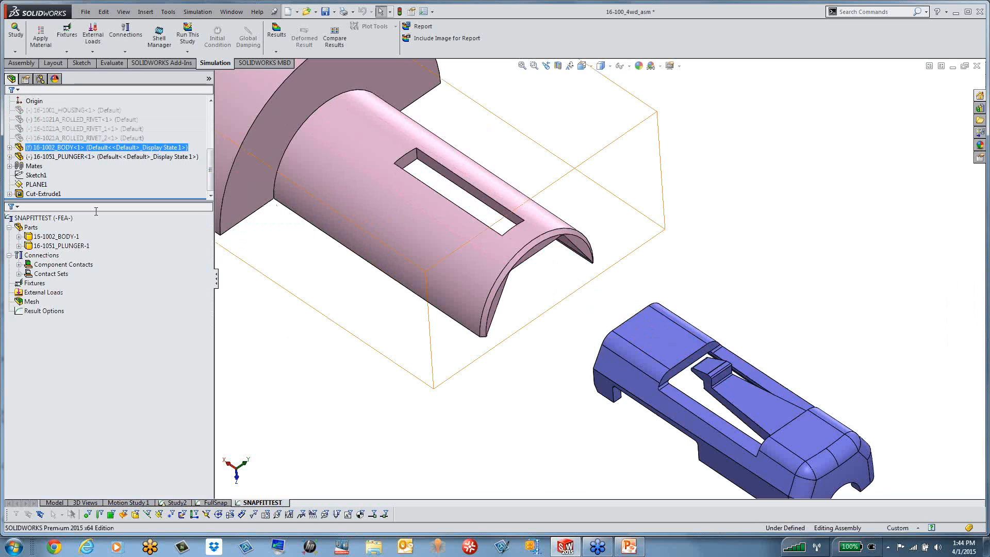
Start a mesh control in the SNAPFITTEST study and assign the Plunger selection set as its entities.
scroll(586, 247, "up", 5)
right_click(31, 302)
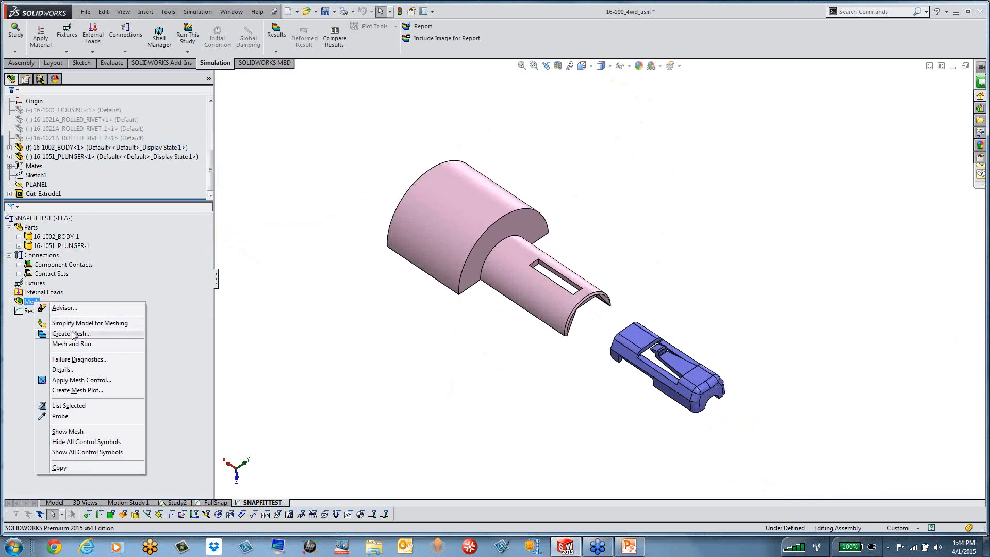
left_click(77, 380)
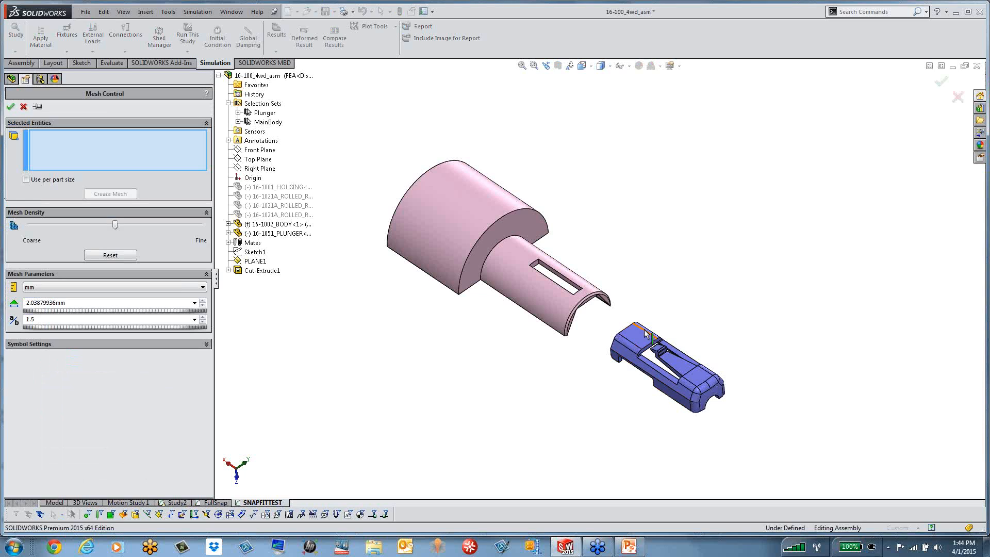
scroll(645, 333, "down", 3)
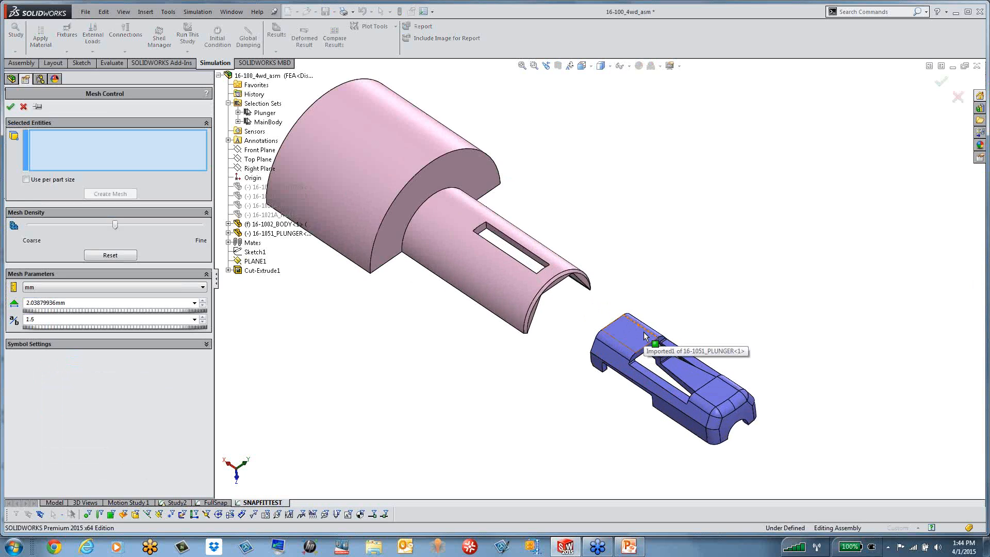
scroll(660, 346, "down", 1)
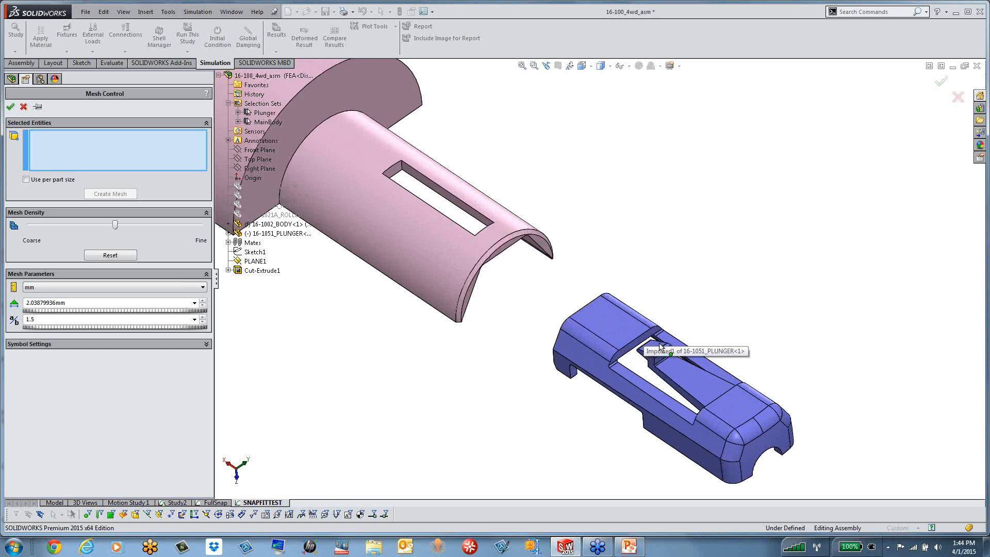
scroll(660, 345, "down", 3)
scroll(616, 295, "up", 3)
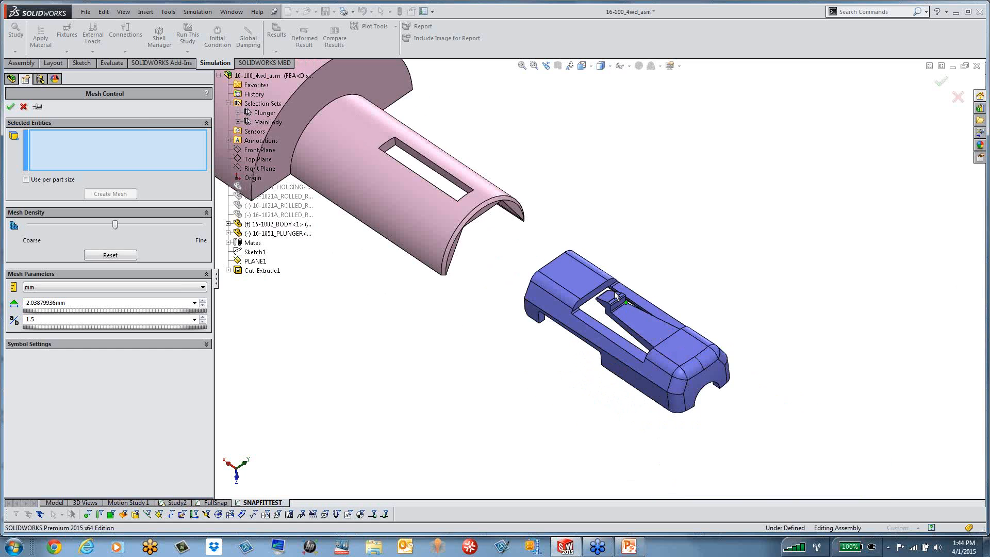
scroll(617, 296, "down", 5)
scroll(528, 324, "up", 10)
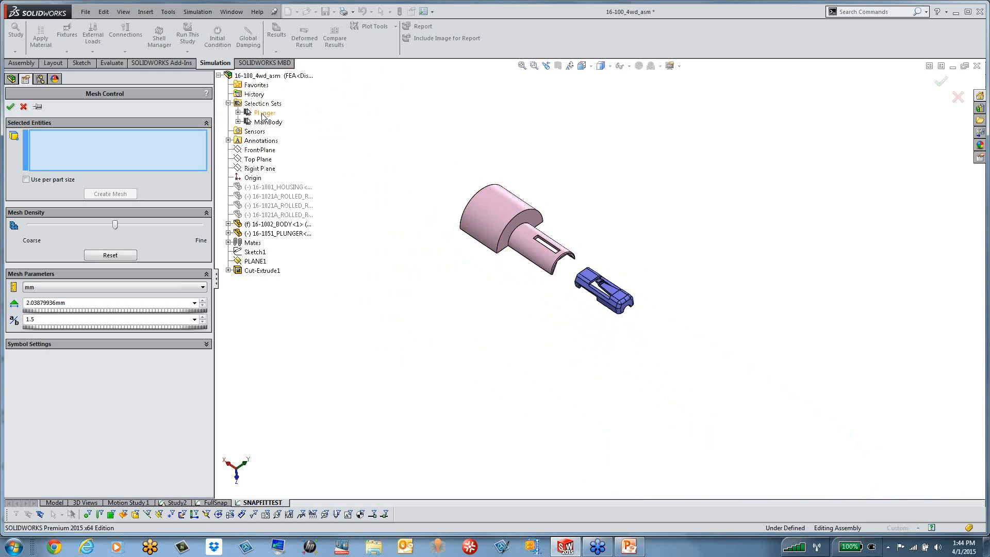
left_click(263, 114)
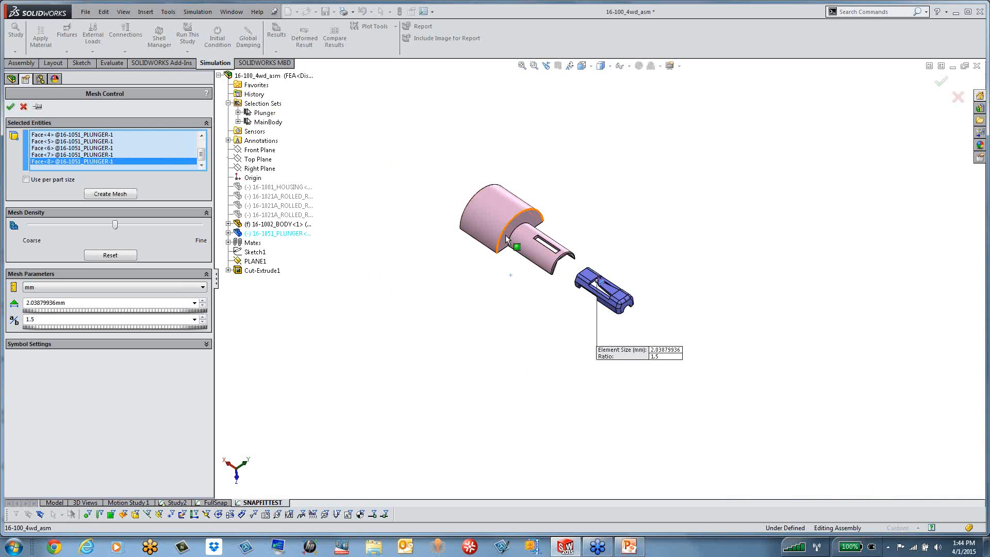
Set the mesh control's element size to 0.5 mm and accept it.
scroll(615, 266, "down", 3)
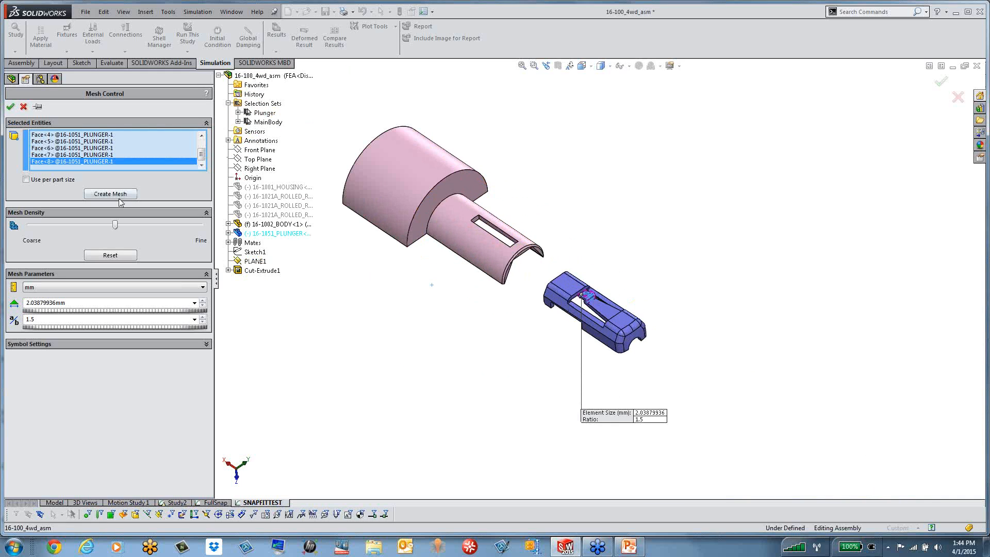
double_click(73, 305)
type("0")
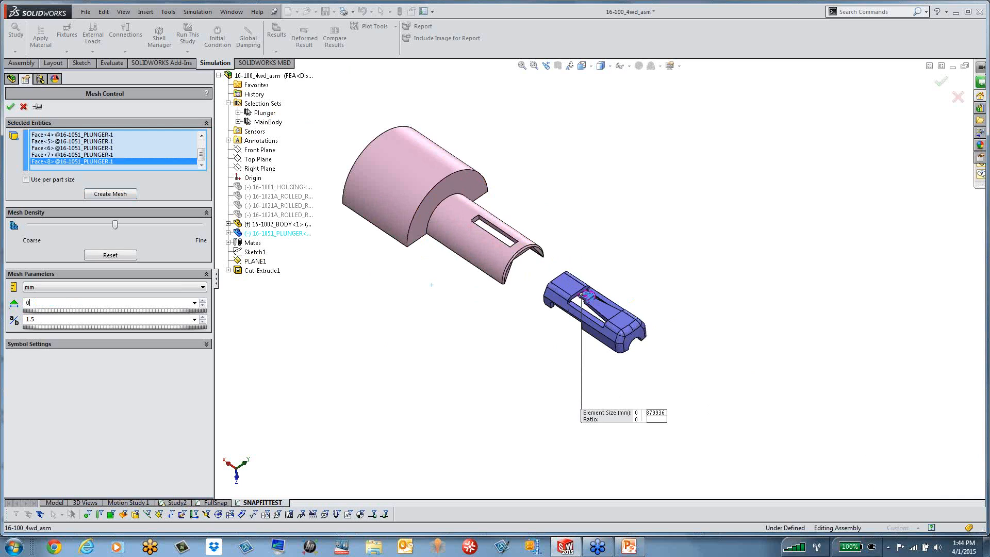
type(".5")
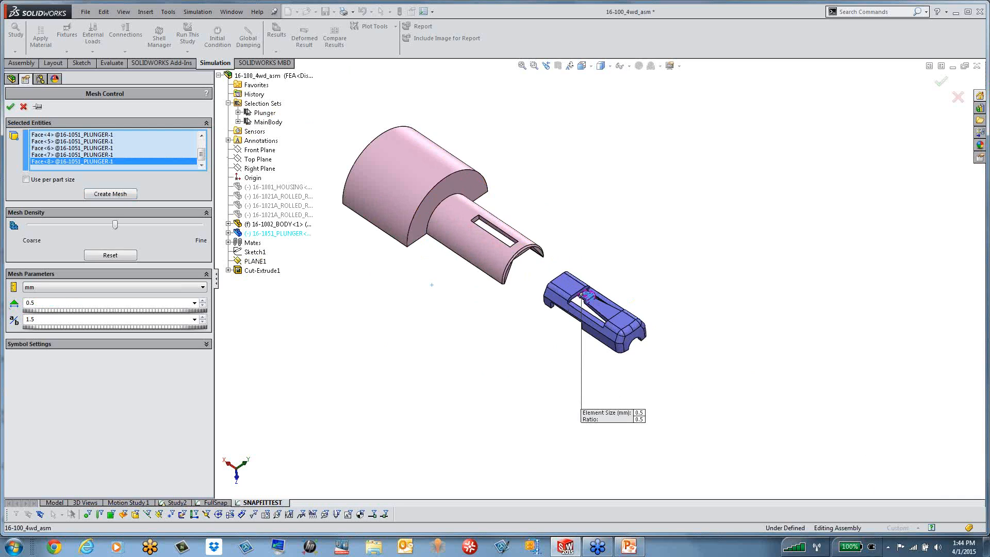
left_click(10, 107)
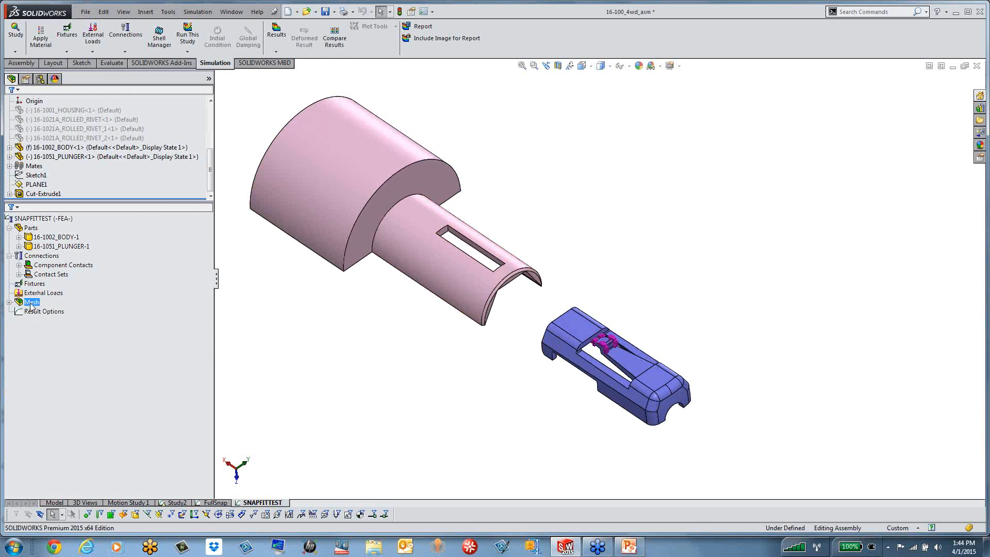
Create the mesh for the SNAPFITTEST study with the default mesh settings.
right_click(32, 303)
left_click(65, 335)
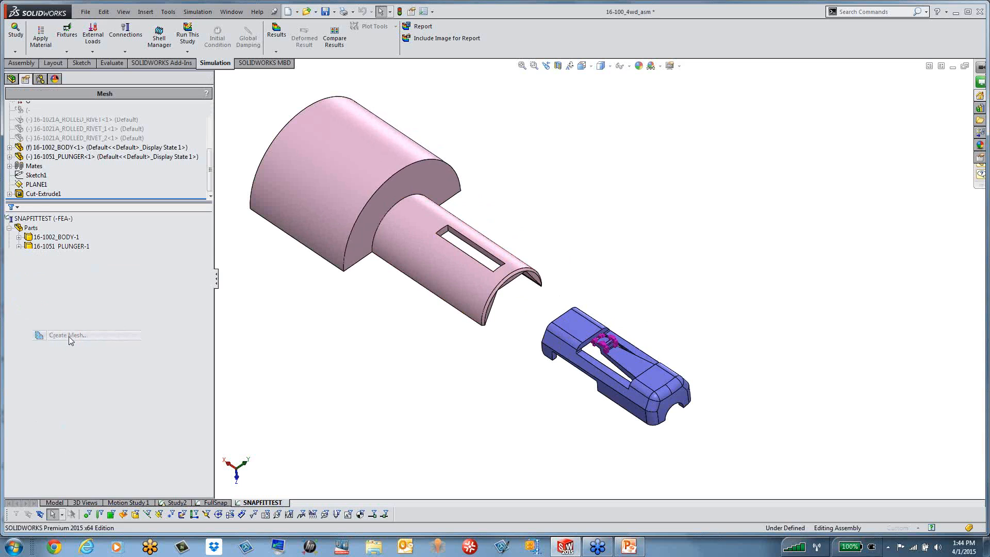
left_click(10, 107)
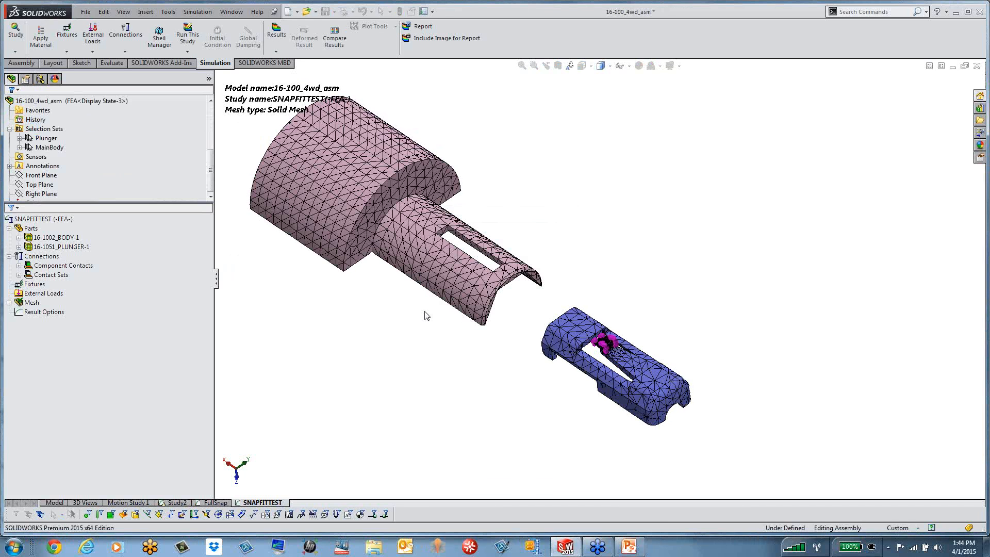
Examine the mesh on the plunger's snap hook and compare it with the surrounding plunger and body mesh.
scroll(510, 299, "down", 2)
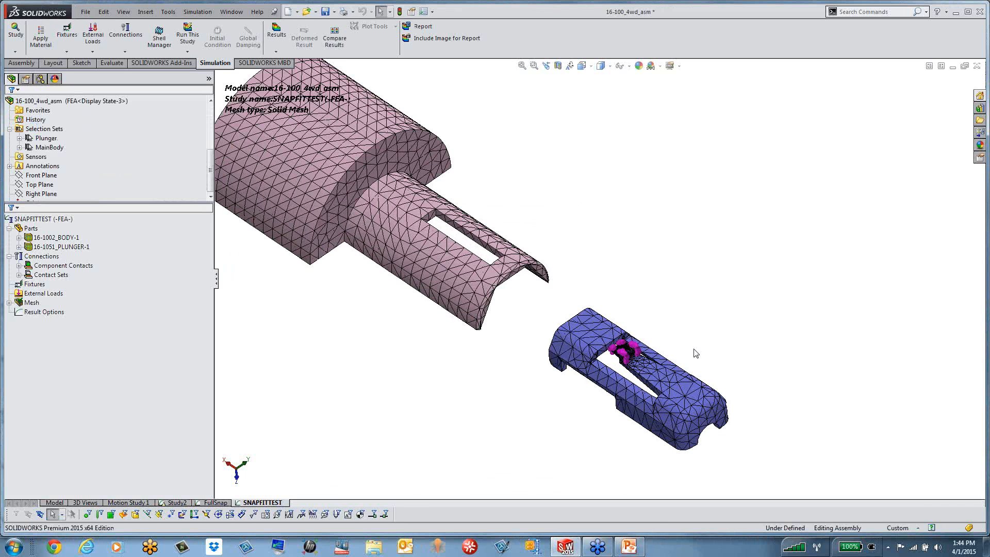
scroll(668, 354, "down", 2)
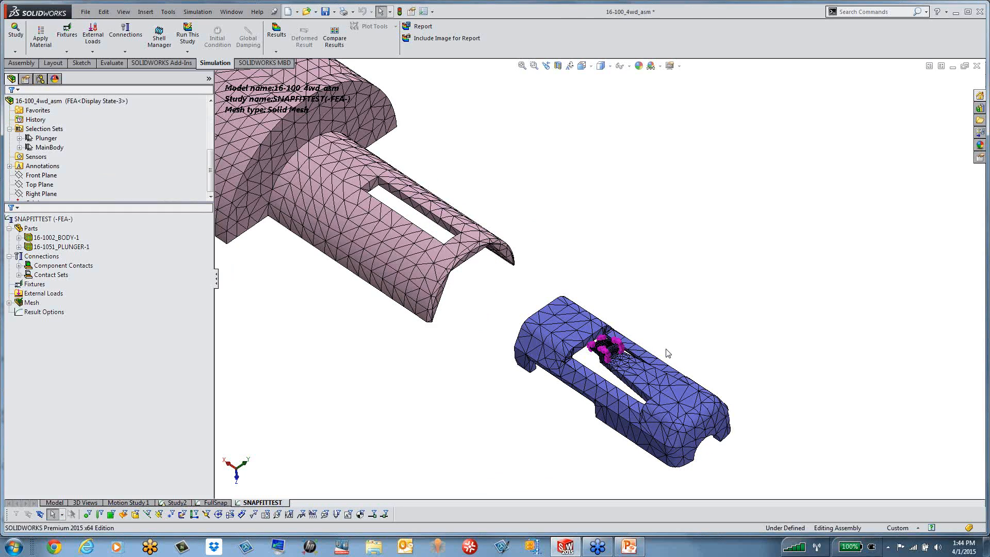
scroll(668, 354, "down", 4)
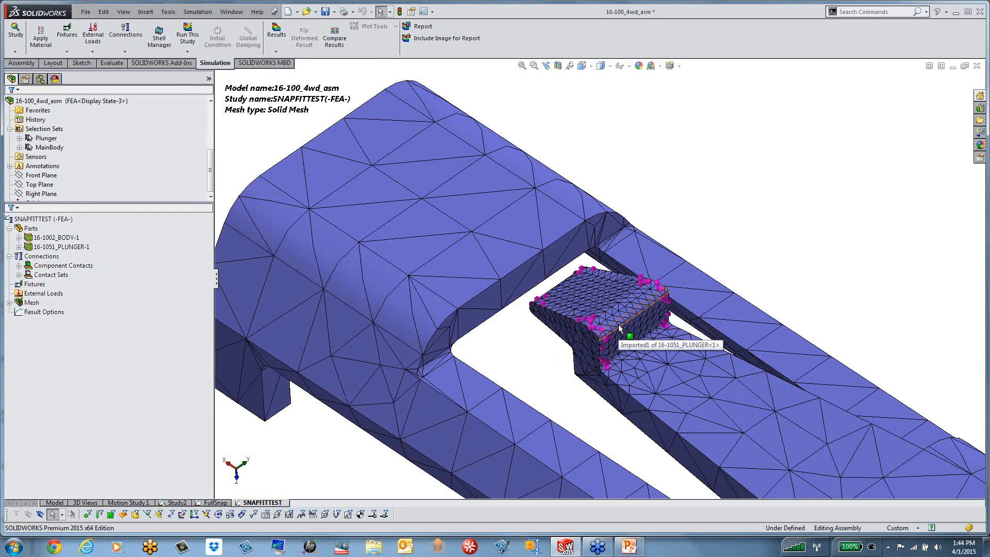
scroll(619, 328, "up", 5)
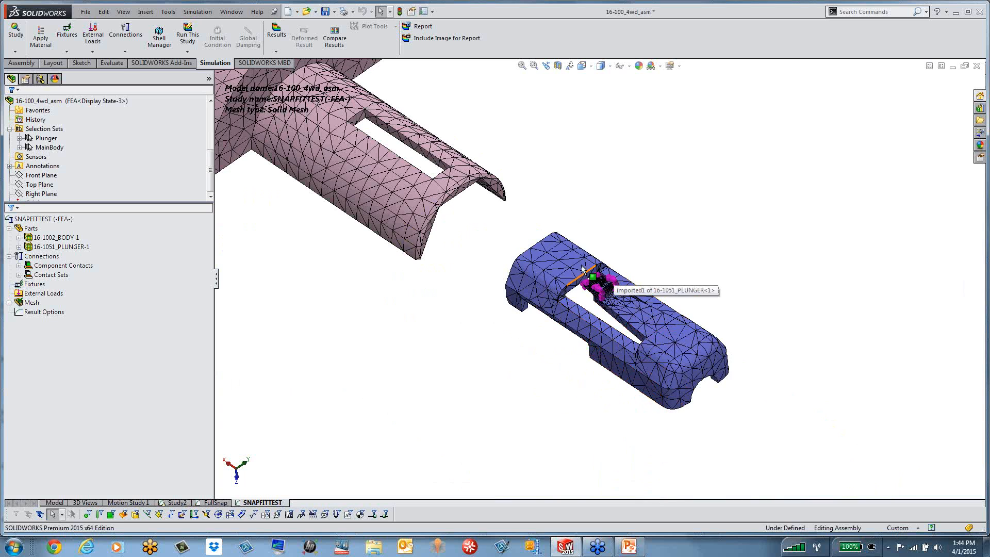
scroll(588, 270, "down", 3)
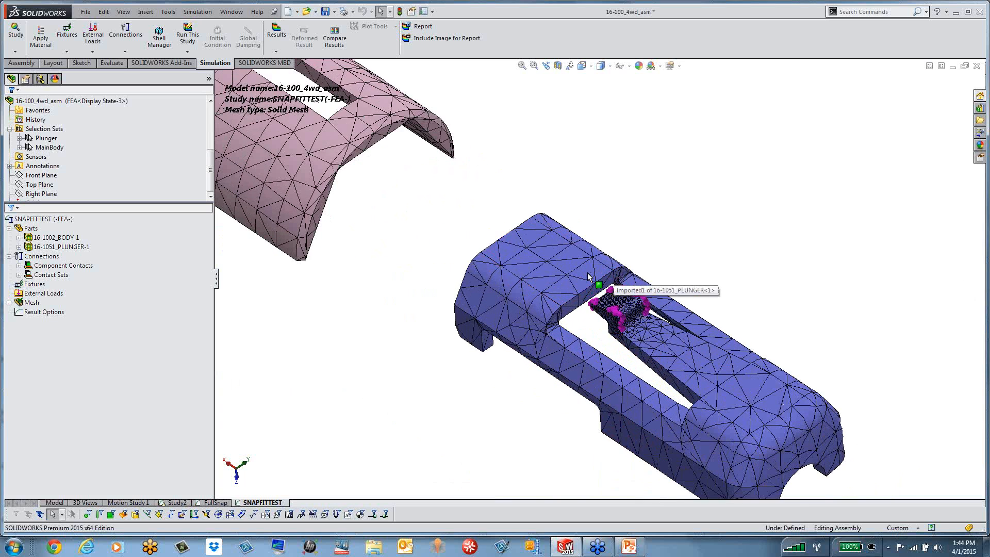
scroll(591, 276, "up", 6)
scroll(572, 212, "down", 1)
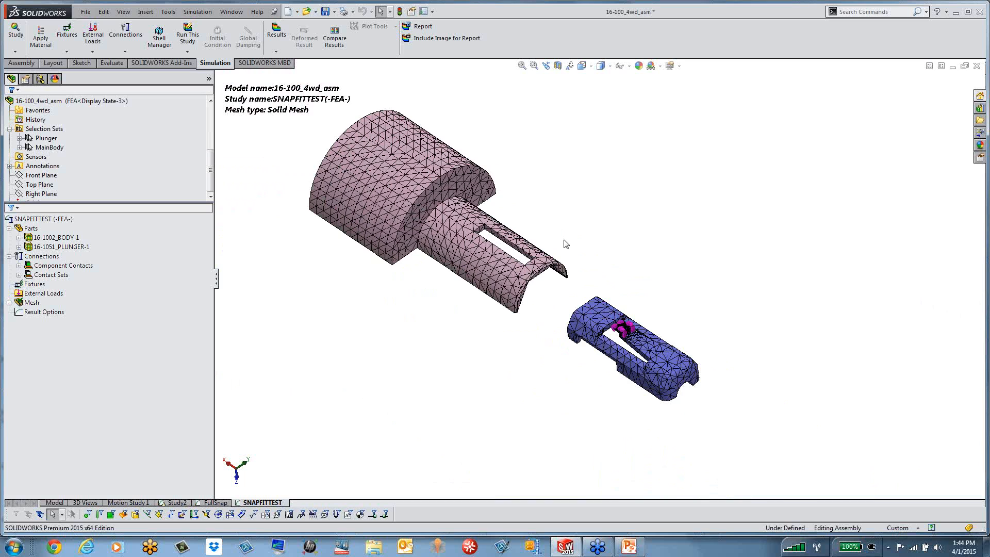
scroll(565, 244, "down", 1)
scroll(565, 243, "up", 1)
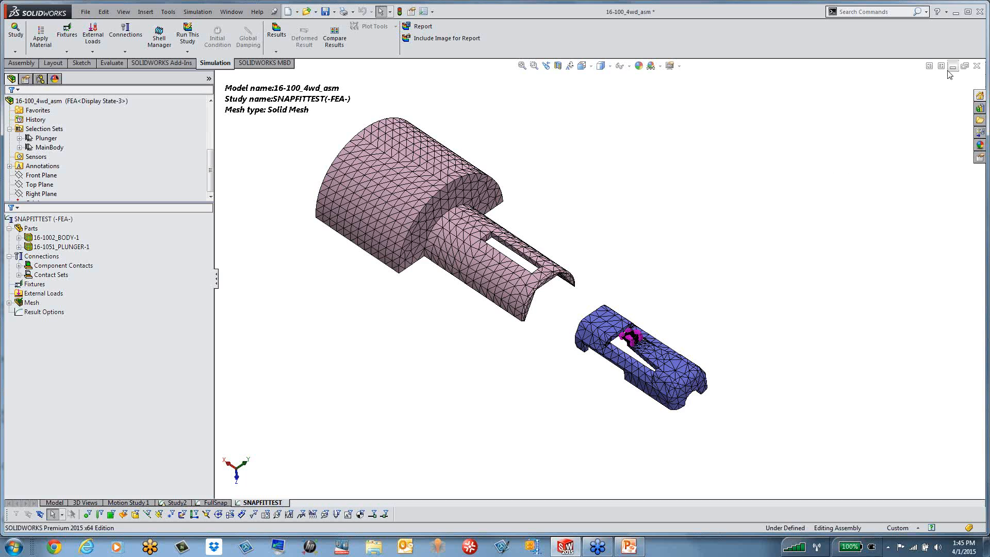
Close the 16-100_4wd_asm assembly without saving its changes.
left_click(965, 67)
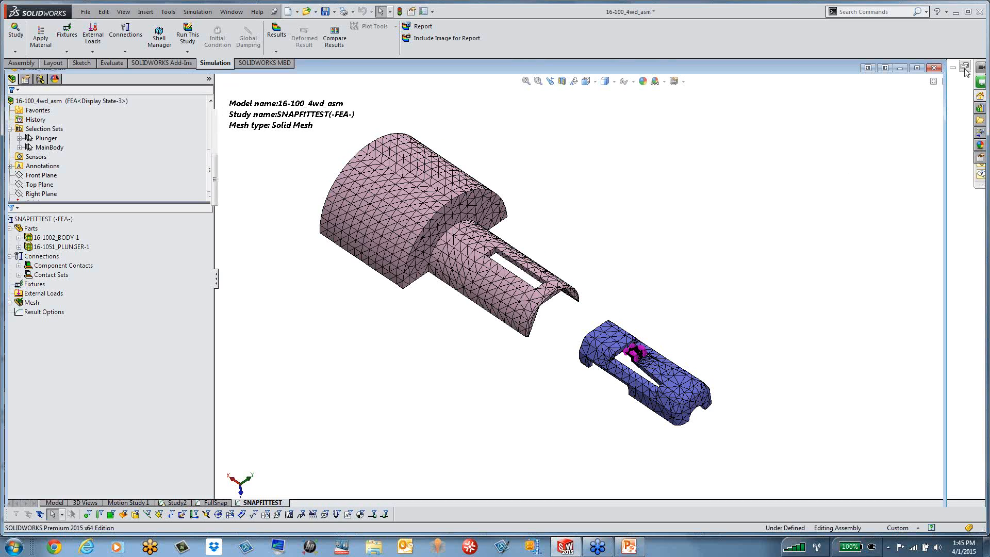
left_click(934, 68)
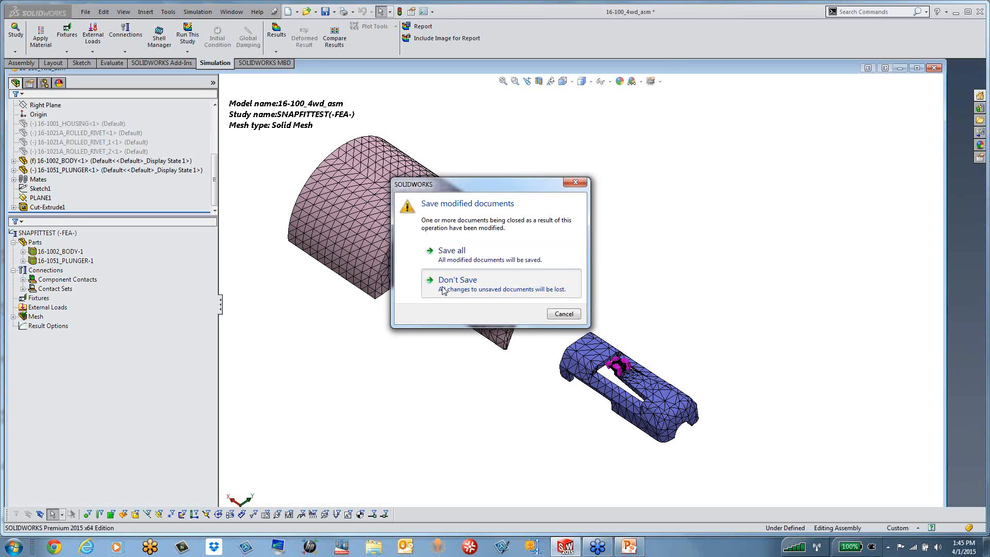
left_click(443, 290)
Browse to the Desktop folders and open the Koelblokveer assembly.
left_click(85, 11)
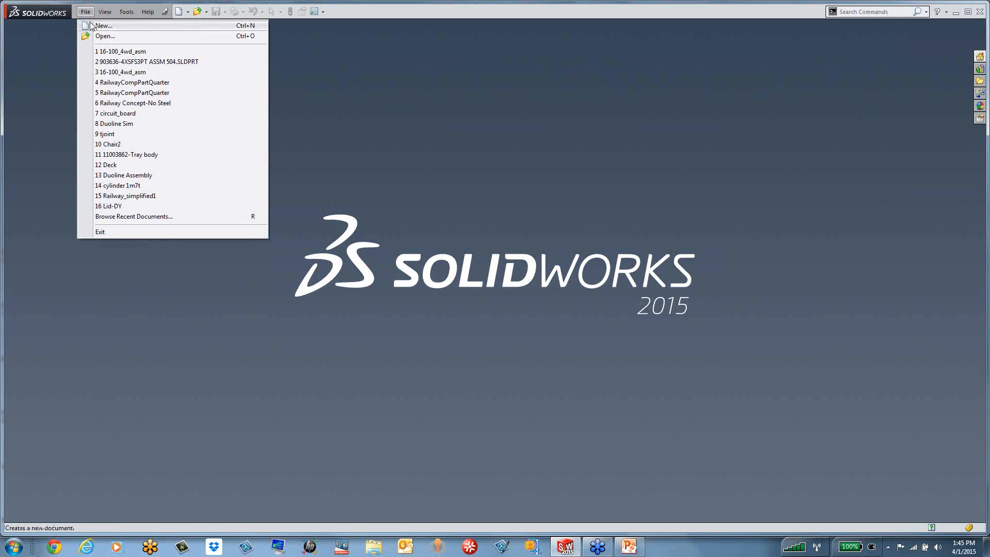
left_click(93, 36)
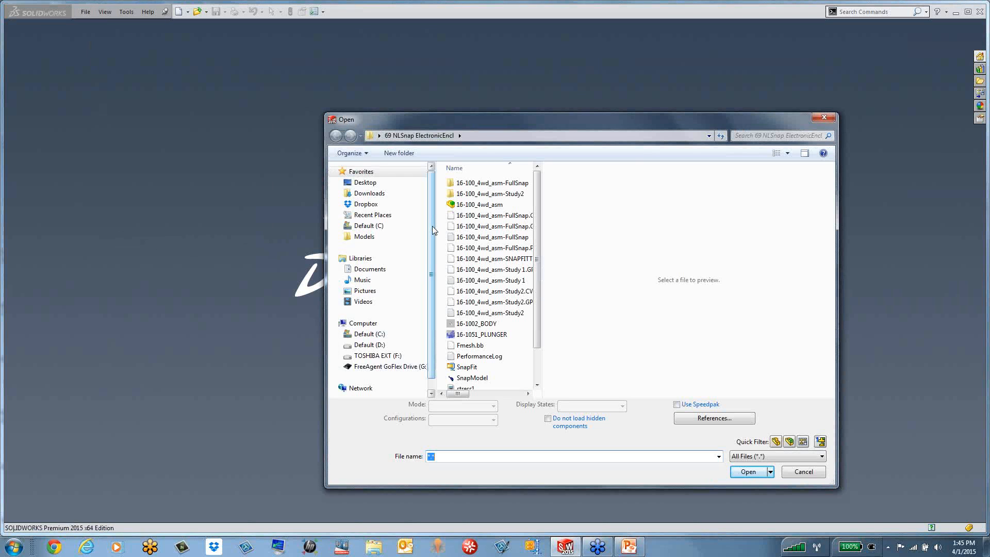
left_click(384, 184)
left_click_drag(540, 226, 536, 206)
scroll(536, 206, "down", 5)
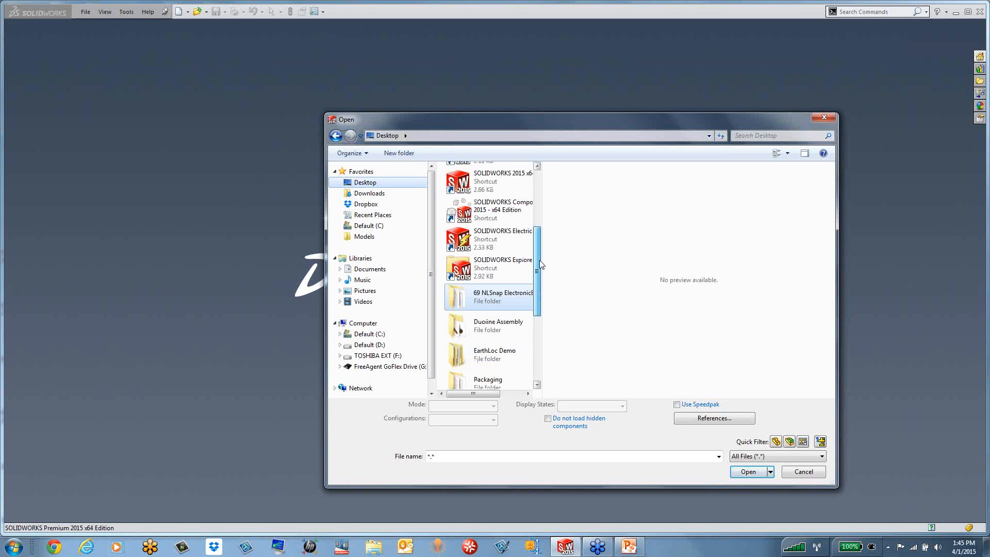
double_click(487, 379)
left_click(465, 205)
double_click(465, 206)
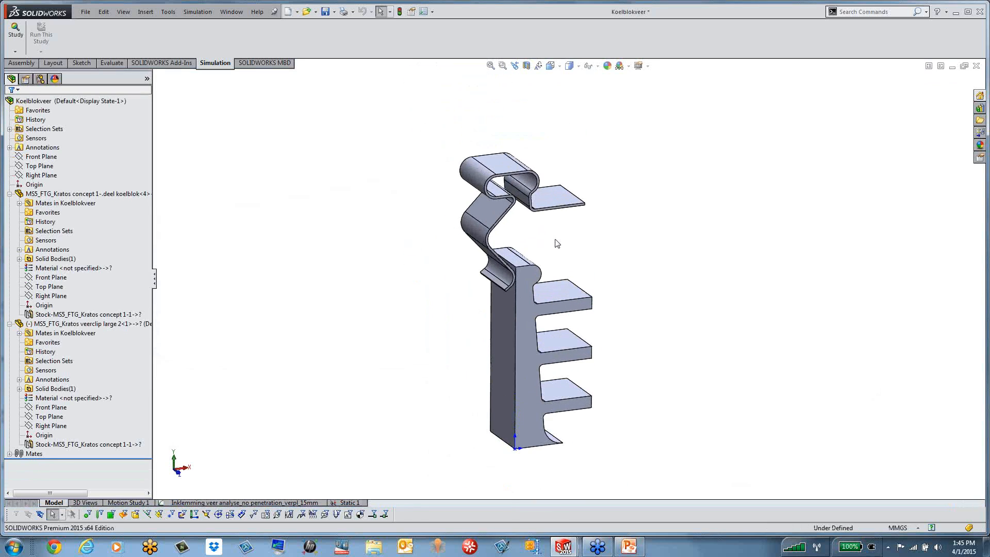
Look over the clip assembly and its existing Inklemming veer analyse_no_penetration_verpl_15mm study, and return to the 3D model.
scroll(557, 243, "down", 2)
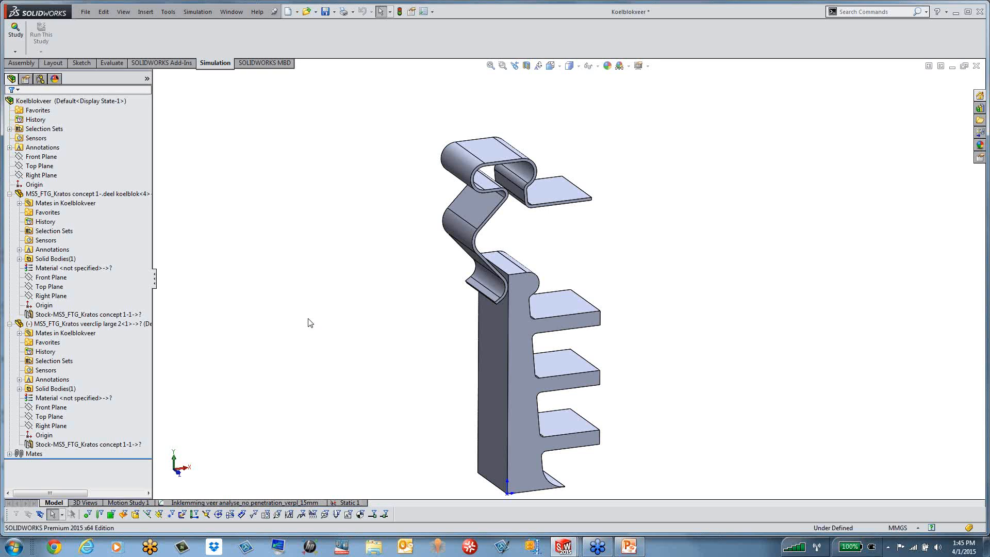
left_click(233, 502)
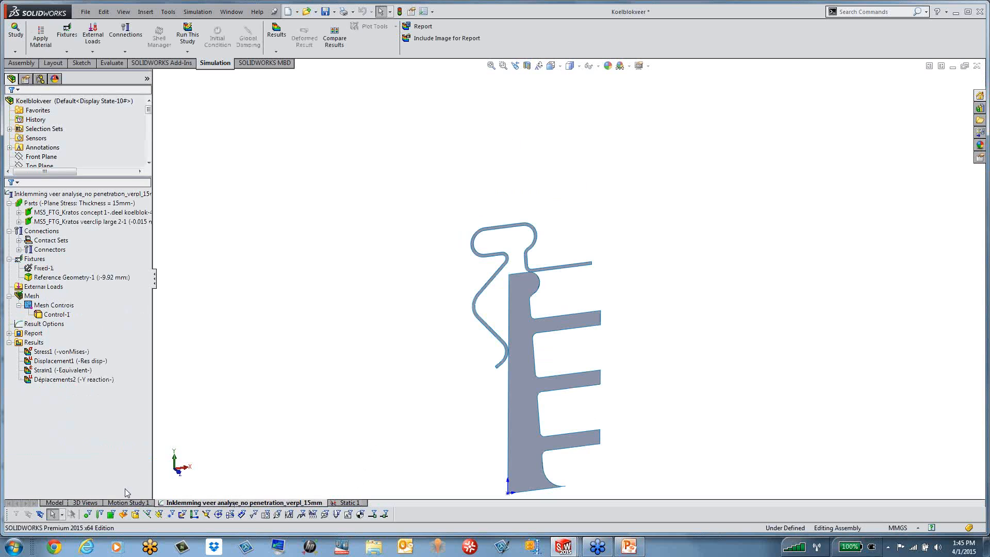
left_click(52, 502)
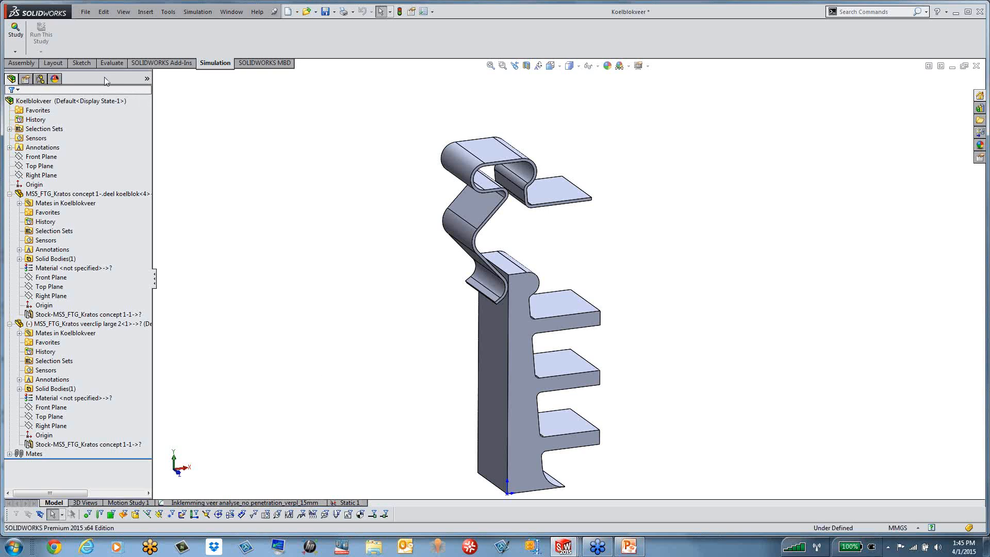
Create a new static study named Static 2 with 2D simplification enabled.
left_click(16, 52)
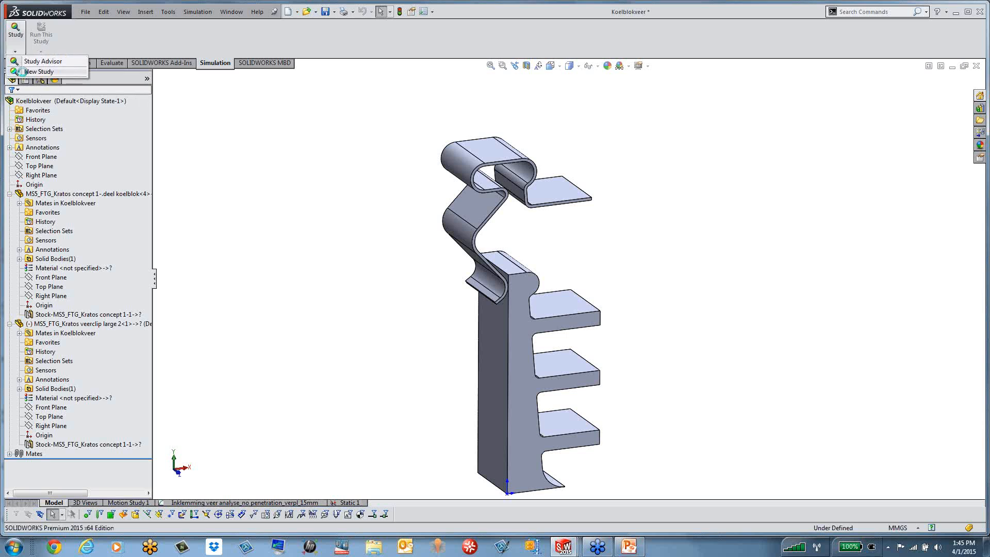
left_click(39, 72)
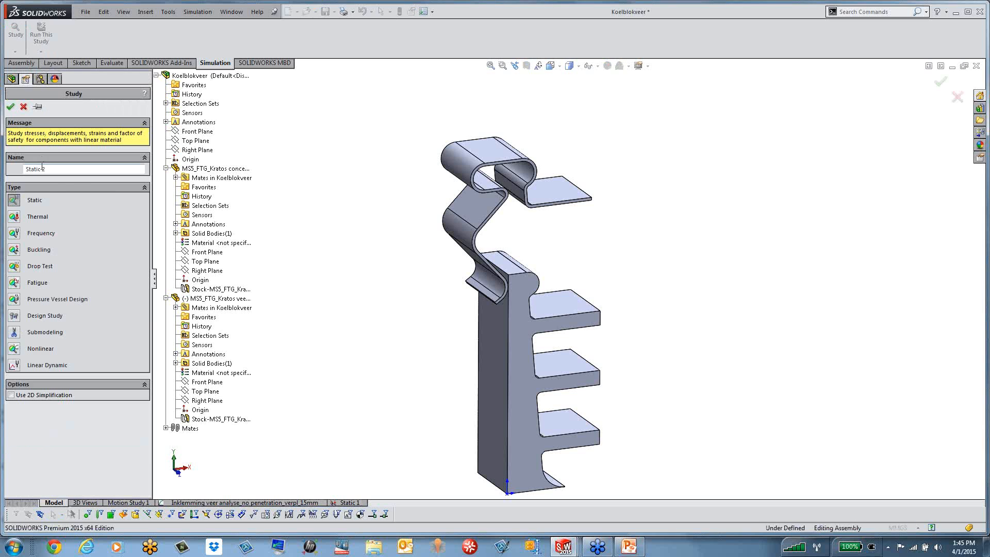
left_click_drag(46, 169, 16, 169)
left_click(11, 395)
left_click(9, 106)
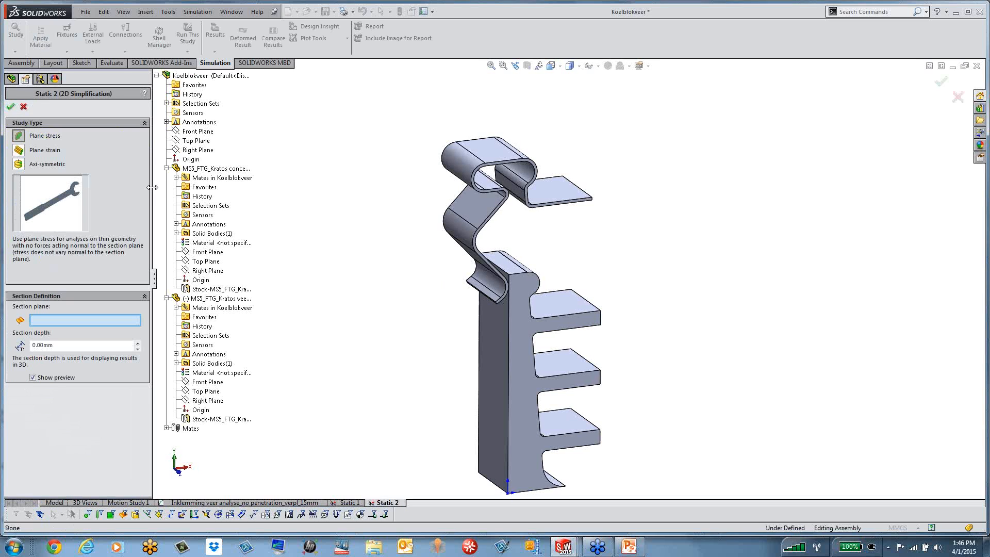
Define the assembly's Front Plane as the section plane of the plane stress simplification.
left_click_drag(153, 187, 191, 188)
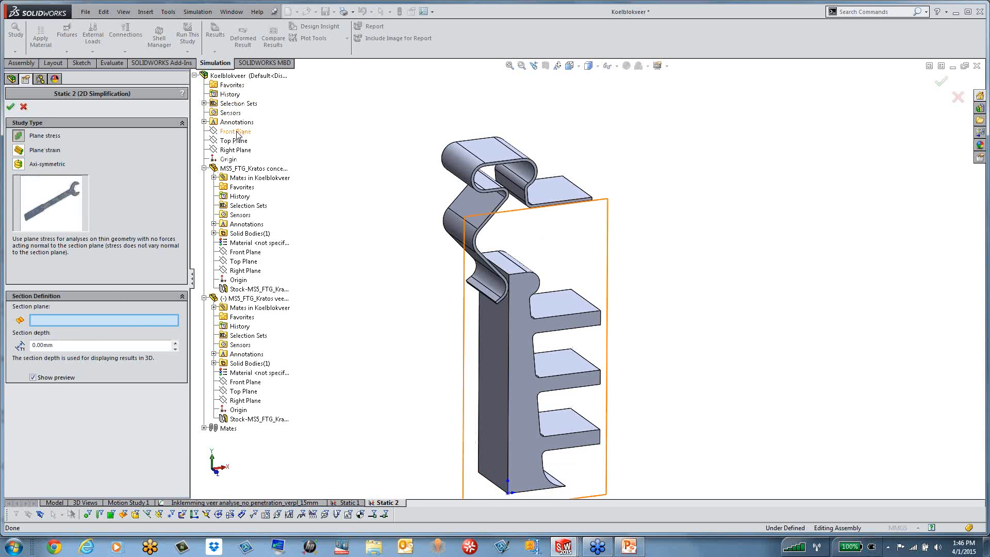
middle_click_drag(371, 157, 411, 161)
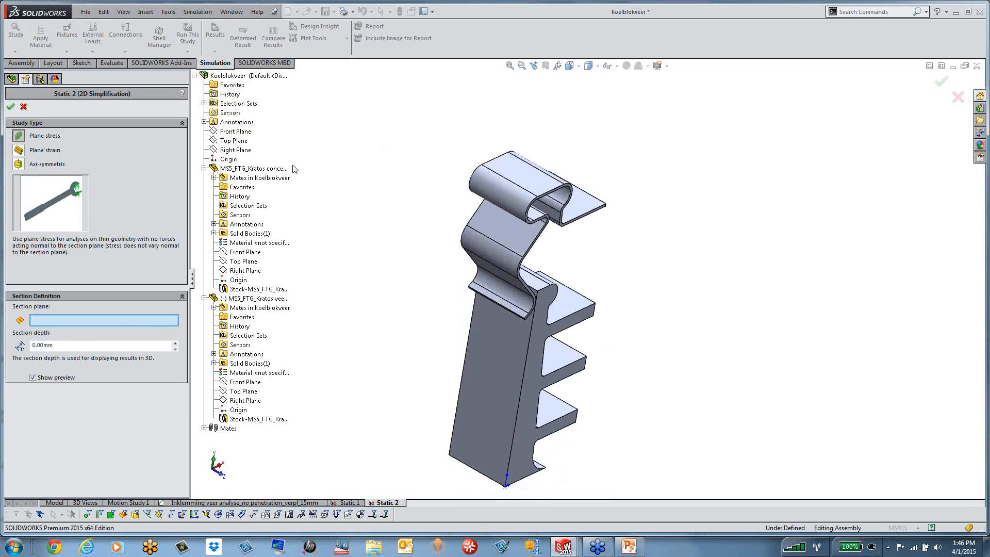
left_click(243, 136)
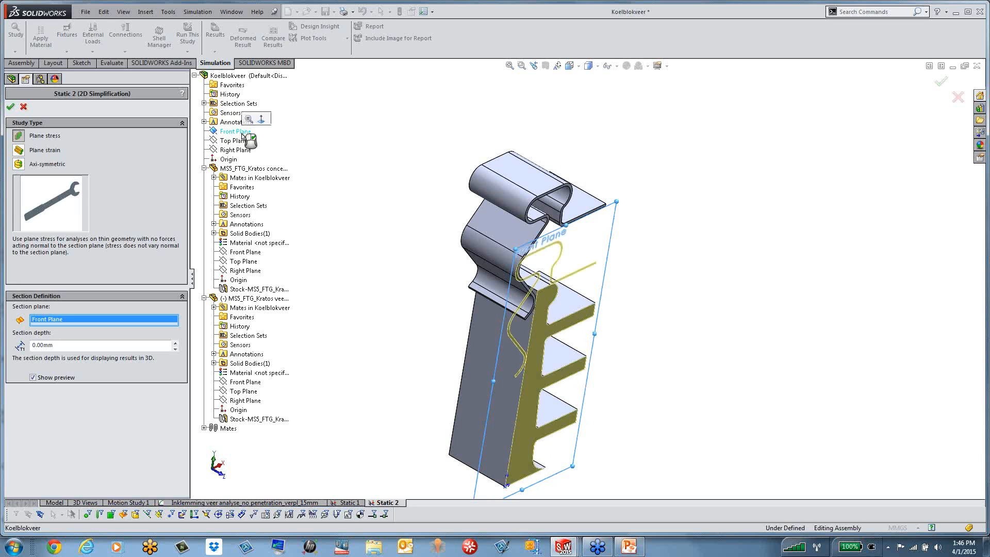
Set the section depth to 15 mm and accept the plane stress 2D simplification.
middle_click_drag(380, 275, 358, 226)
left_click_drag(75, 344, 10, 343)
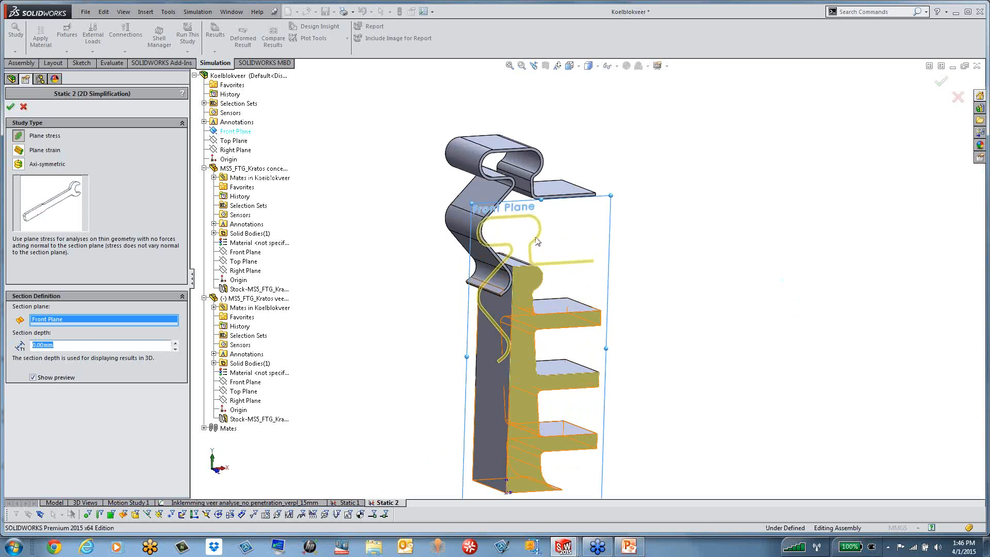
scroll(490, 173, "down", 3)
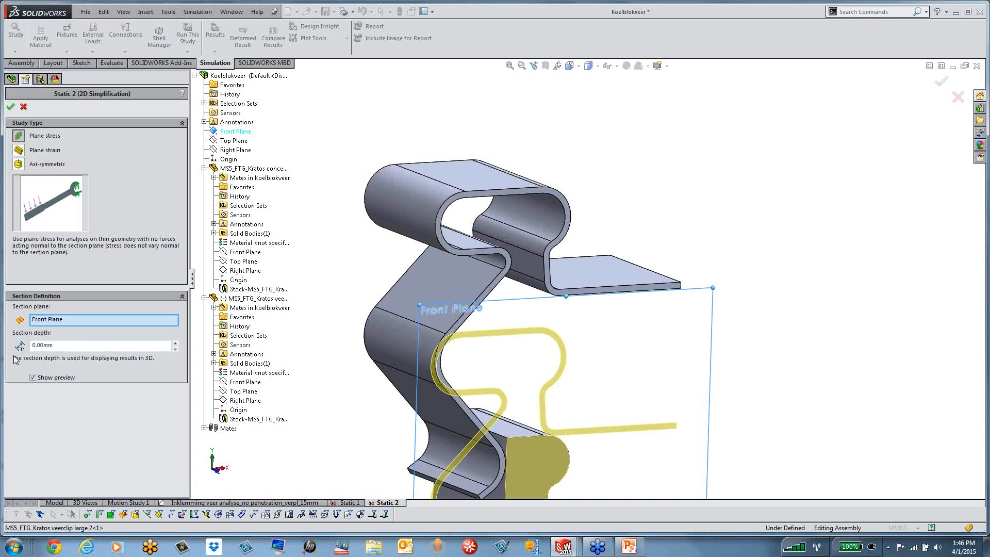
type("15")
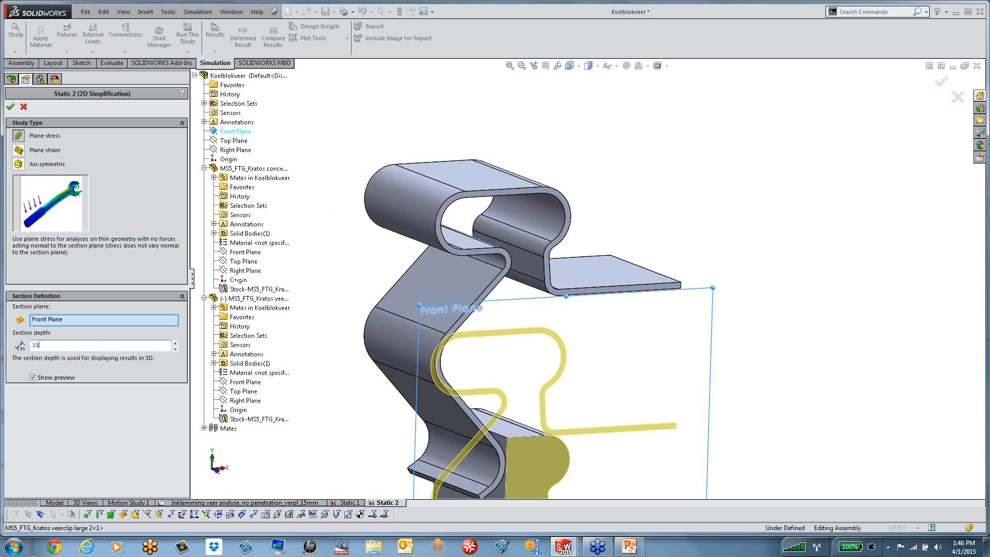
left_click(10, 107)
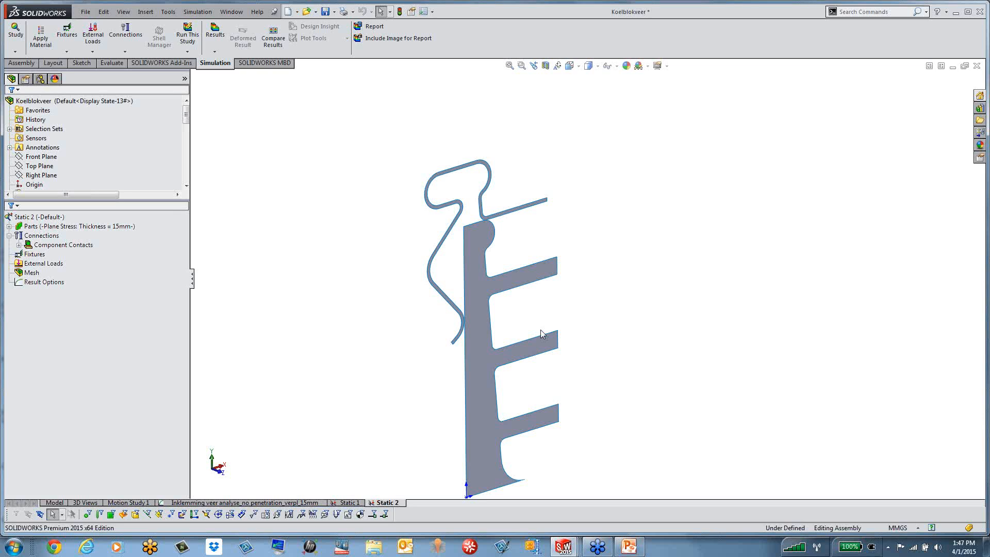
Mesh the 2D section of the clip and block with the default mesh density.
middle_click_drag(575, 290, 574, 309)
key("Escape")
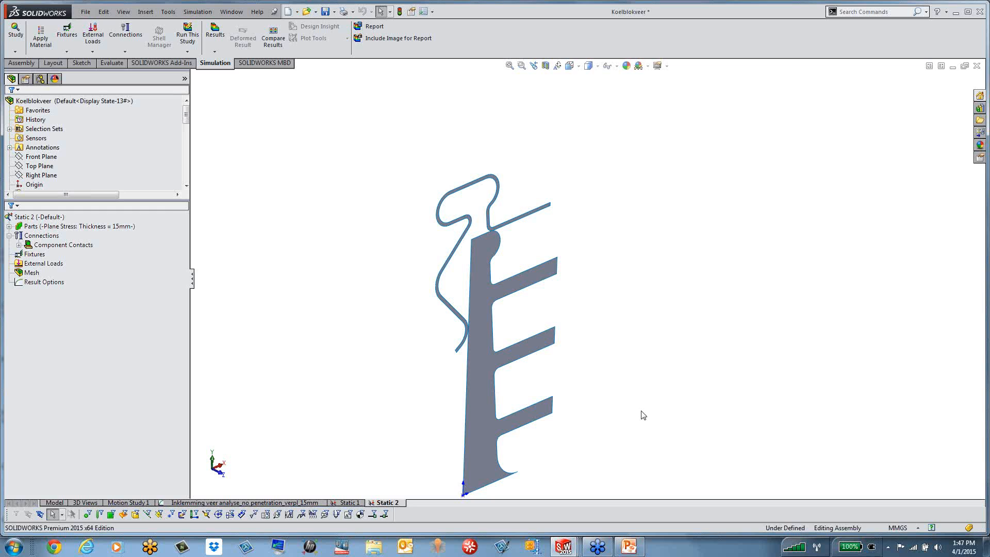
scroll(523, 222, "down", 4)
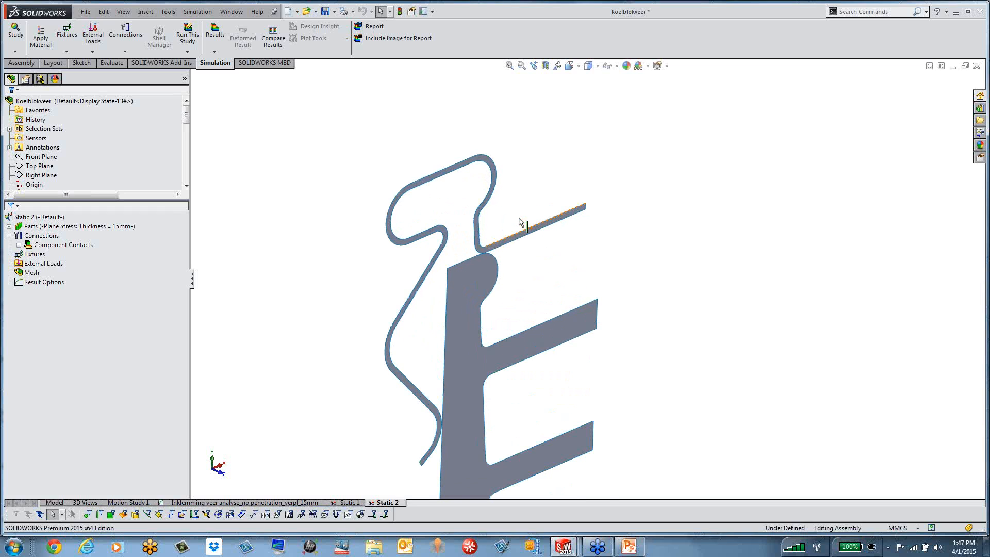
scroll(521, 223, "down", 2)
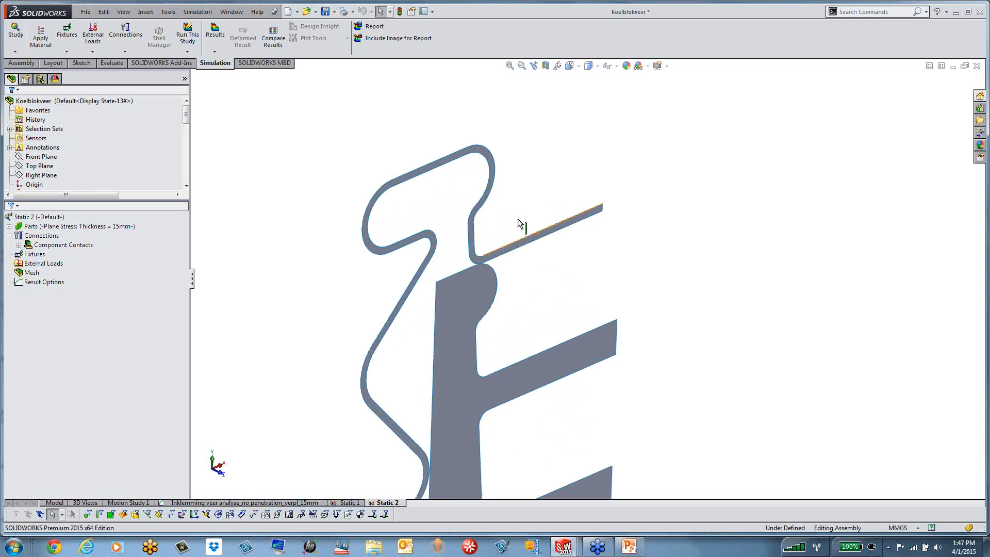
scroll(513, 279, "down", 2)
scroll(513, 278, "down", 1)
right_click(31, 273)
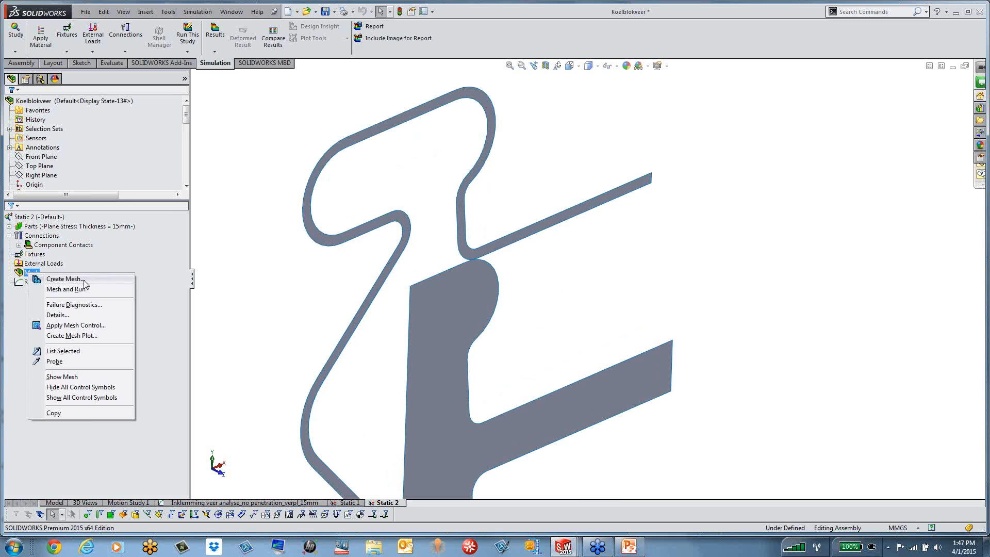
left_click(75, 279)
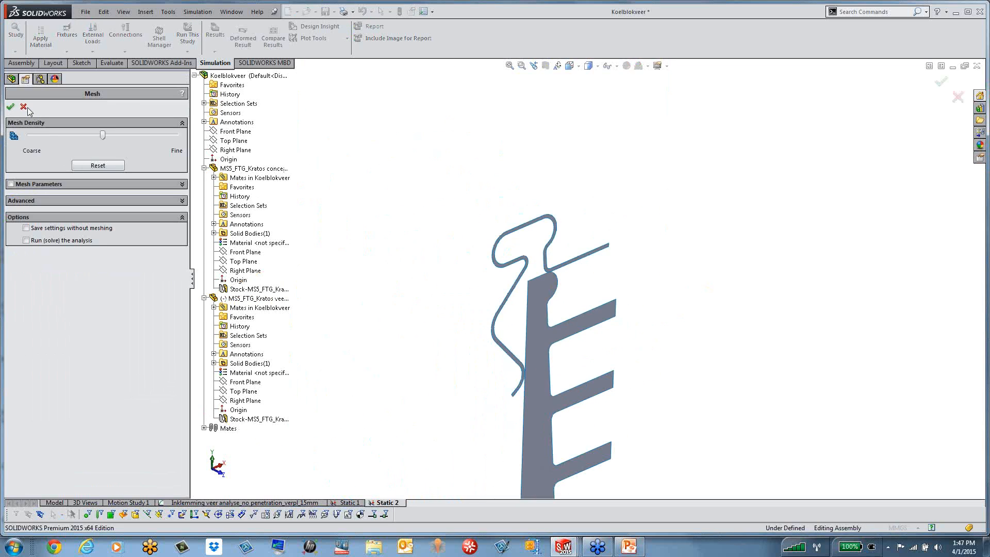
left_click(10, 107)
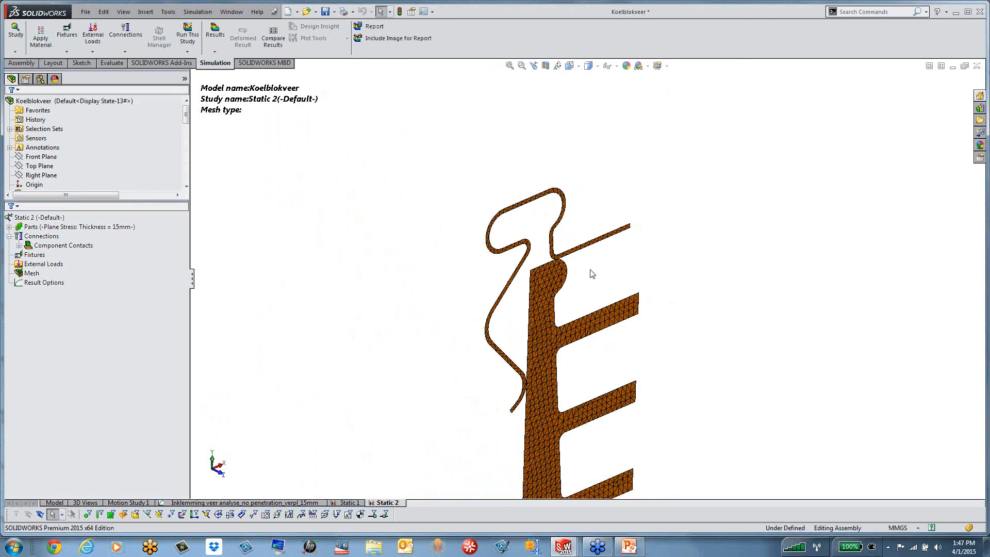
Start a mesh control for the study and expand the assembly's selection sets.
scroll(592, 274, "down", 5)
right_click(28, 273)
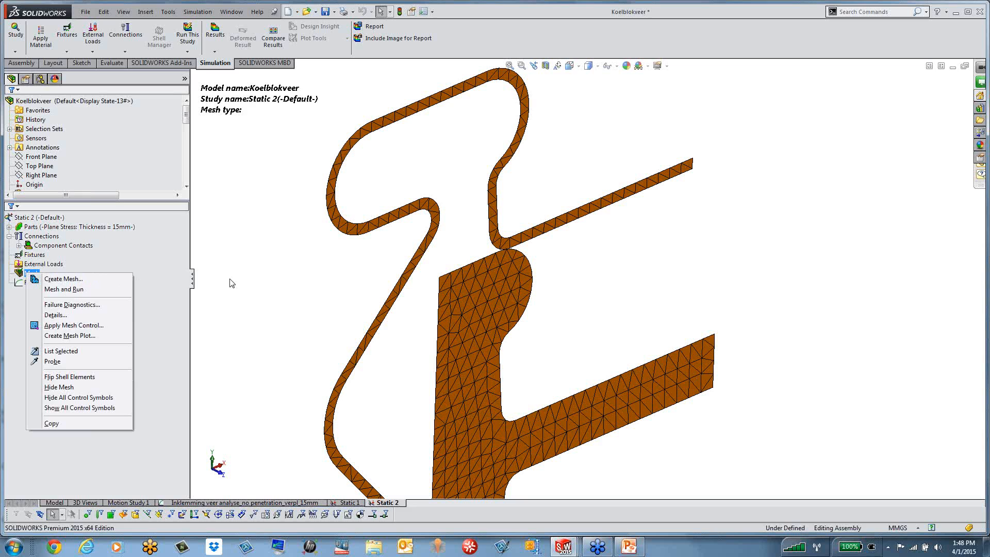
left_click(103, 326)
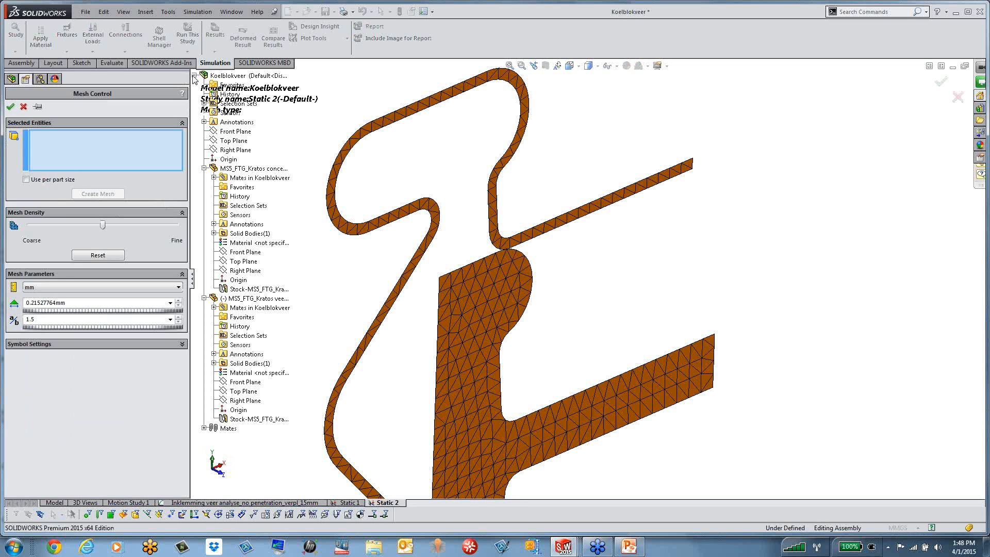
left_click(204, 103)
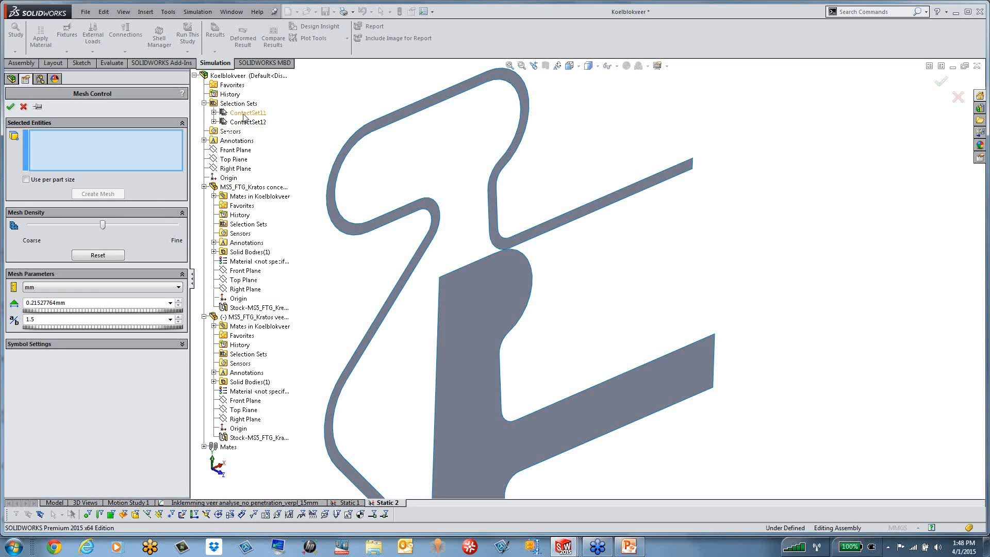
left_click(245, 113)
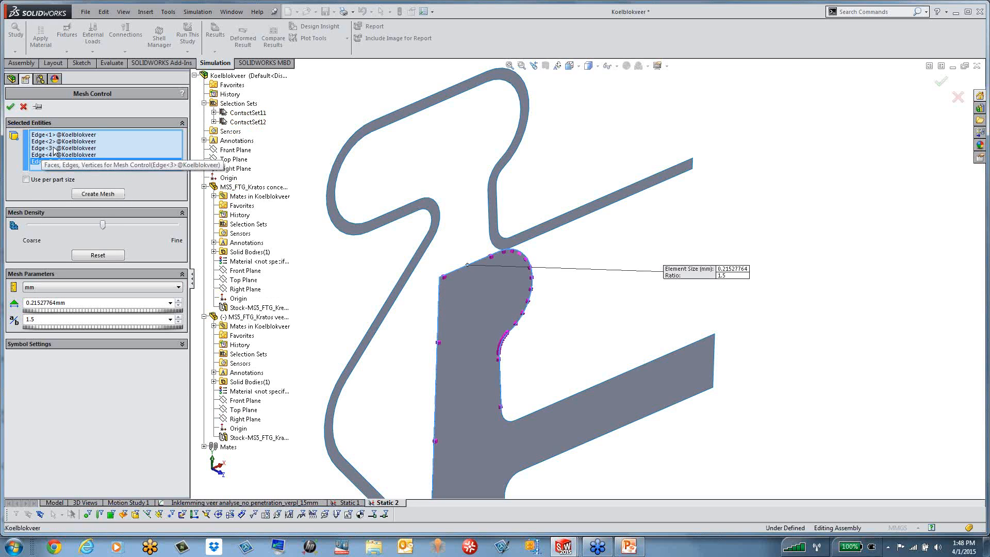
right_click(80, 148)
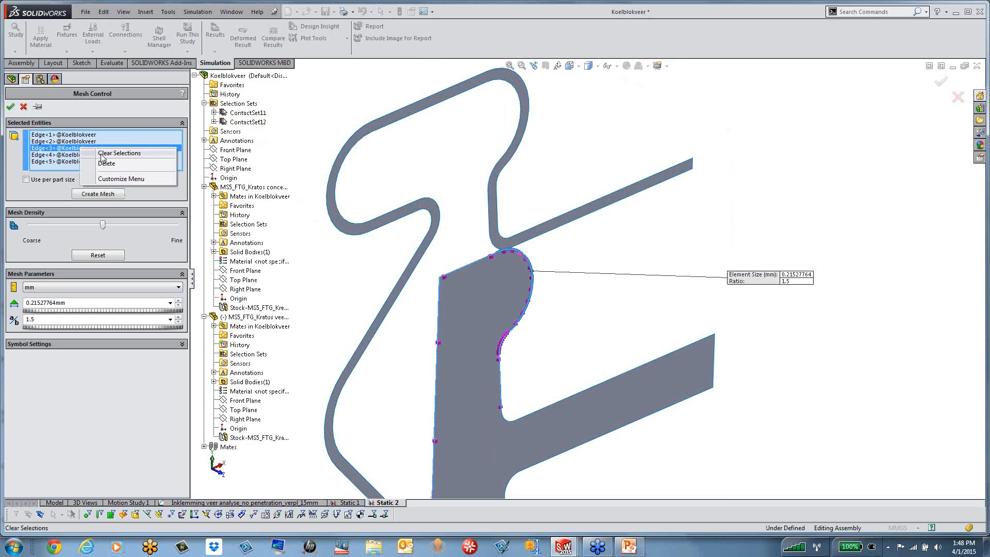
left_click(103, 151)
Apply the mesh control to the clip edges in the ContactSet12 selection set with an element size of 0.1 mm.
left_click(242, 123)
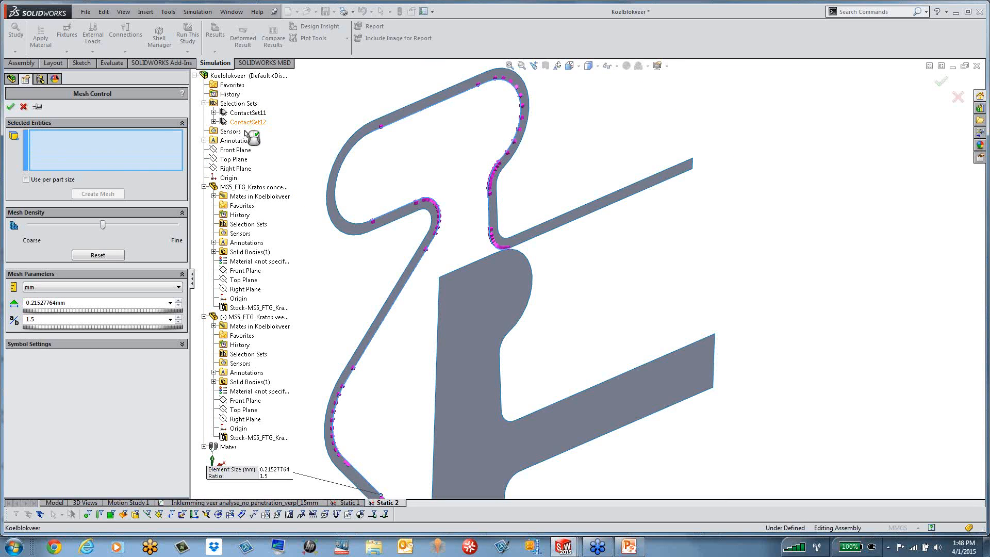
scroll(486, 384, "up", 6)
scroll(555, 350, "down", 5)
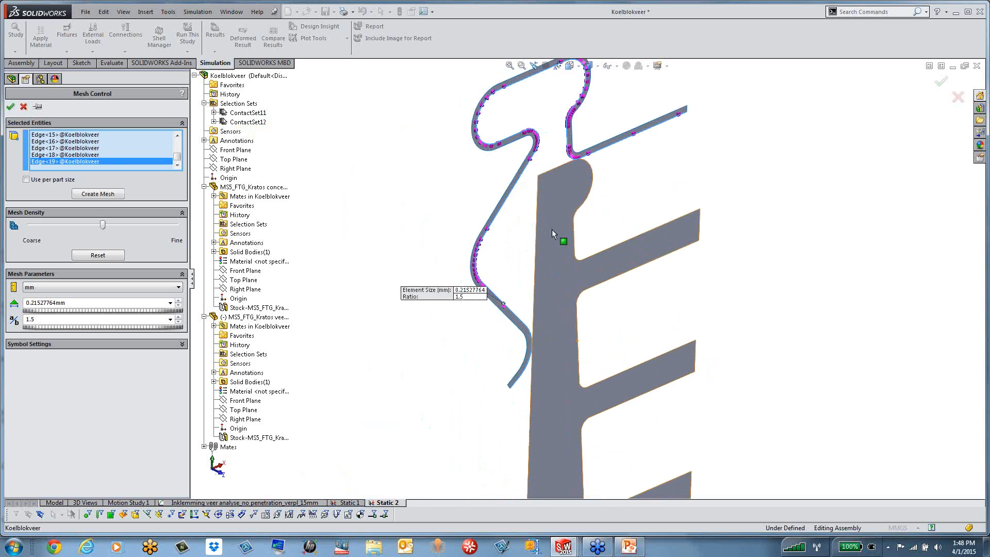
scroll(527, 157, "up", 4)
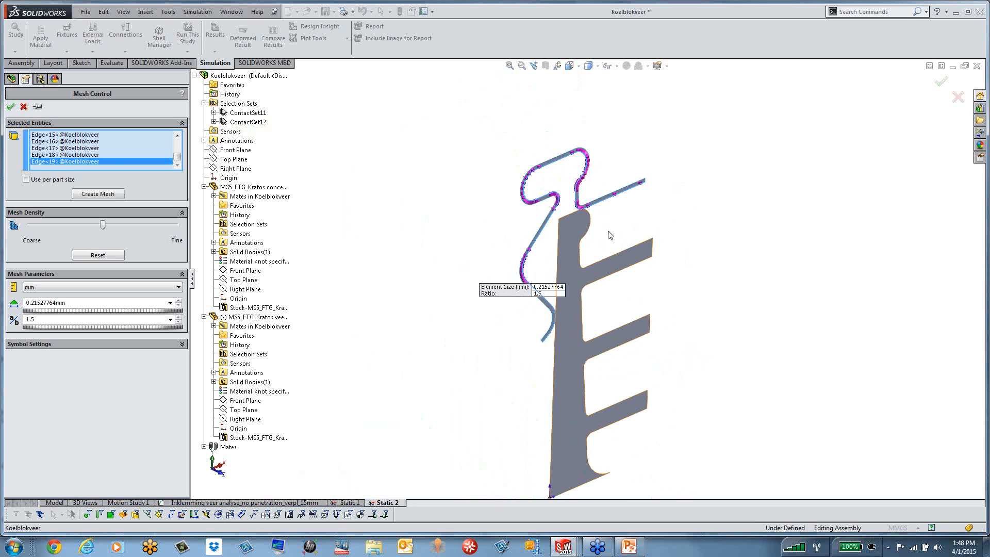
left_click_drag(518, 291, 464, 298)
scroll(646, 157, "down", 1)
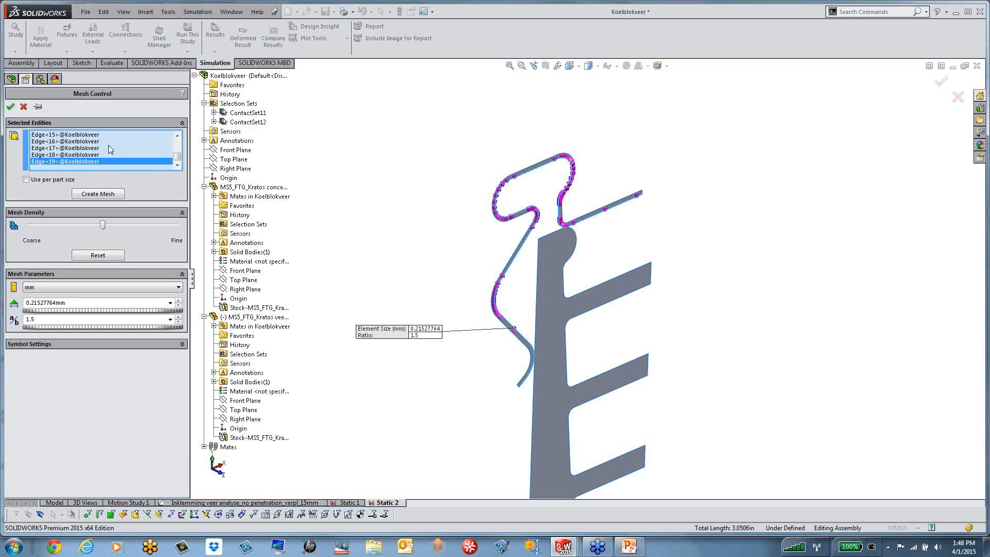
left_click_drag(76, 304, 2, 305)
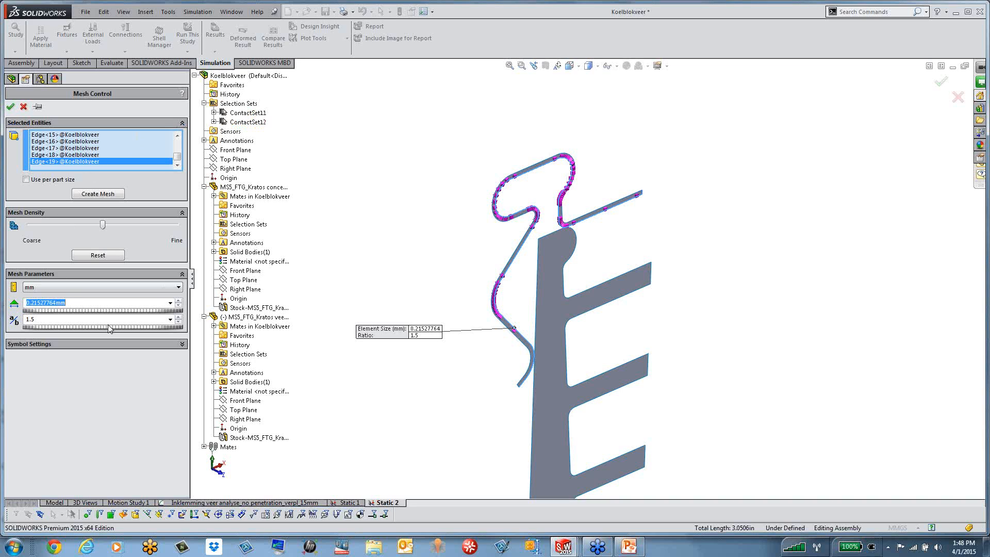
type("0.1")
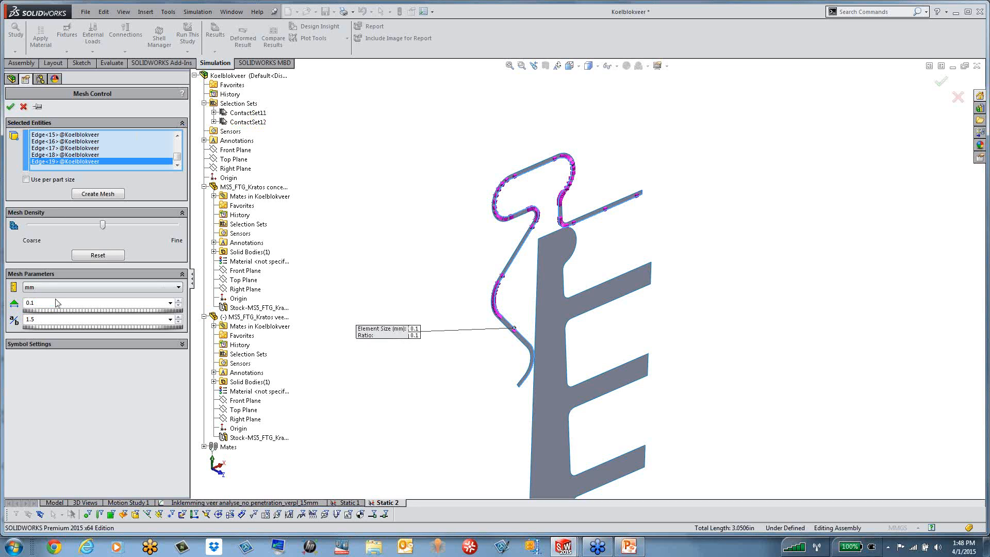
left_click(10, 106)
Remesh the section with the mesh control applied, and highlight Control-1 on the model.
right_click(40, 274)
left_click(64, 296)
left_click(10, 105)
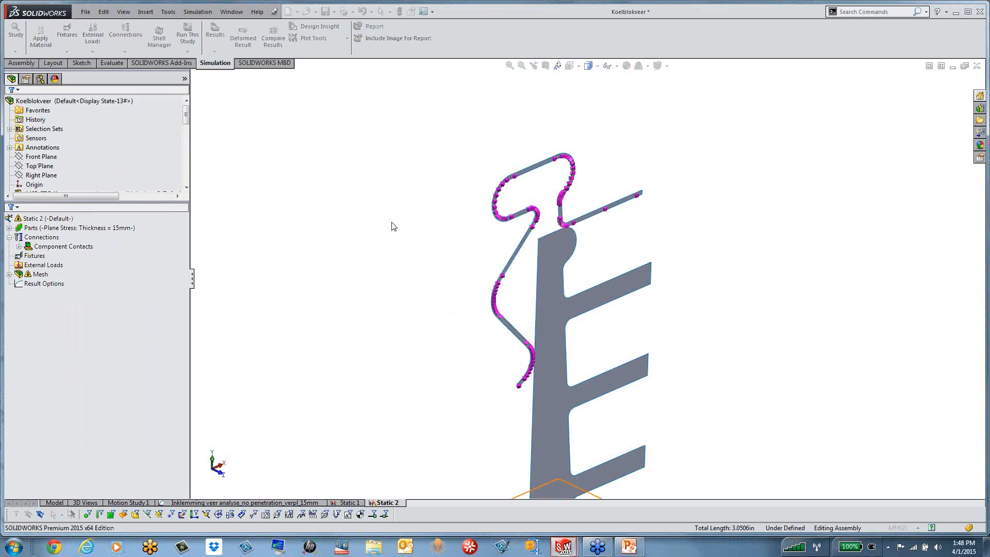
scroll(537, 246, "down", 4)
left_click(9, 275)
left_click(56, 292)
scroll(349, 339, "up", 3)
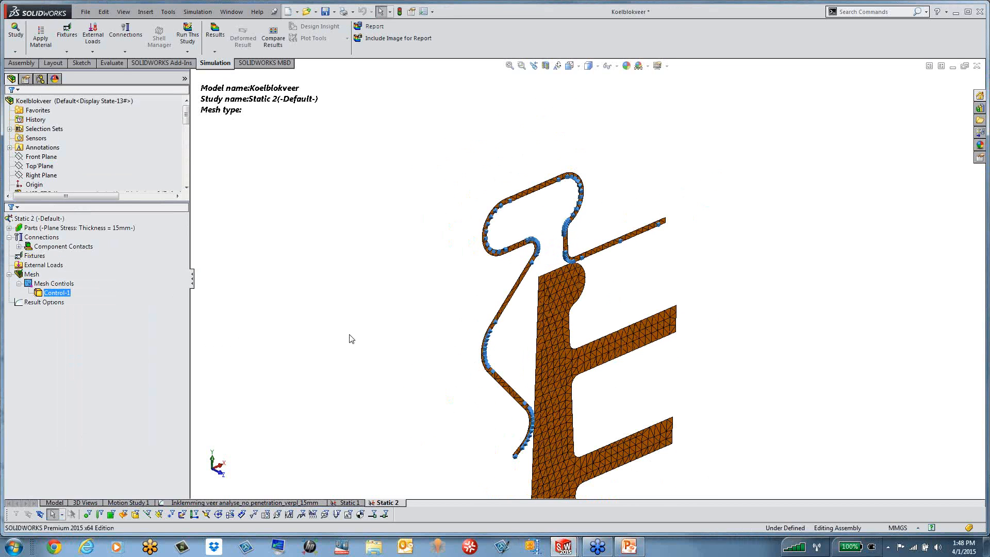
Hide the mesh control symbols on the clip and look over the refined mesh.
left_click(597, 67)
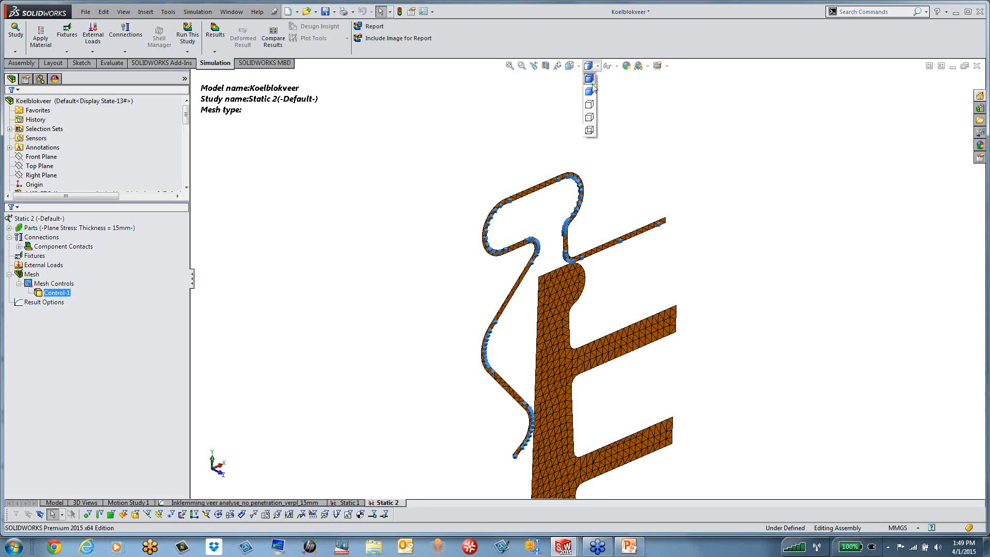
left_click(617, 66)
left_click(609, 207)
left_click(58, 295)
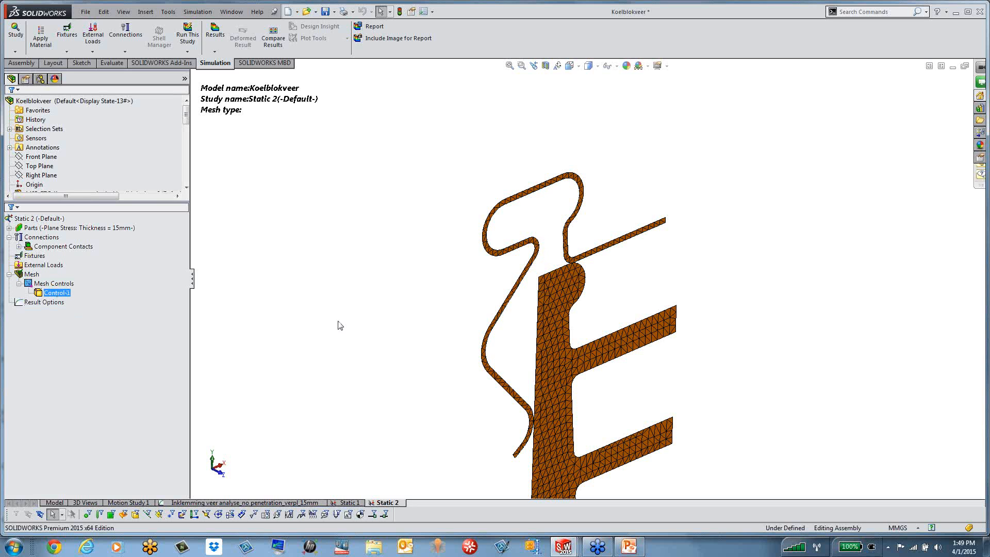
middle_click_drag(354, 311, 581, 234)
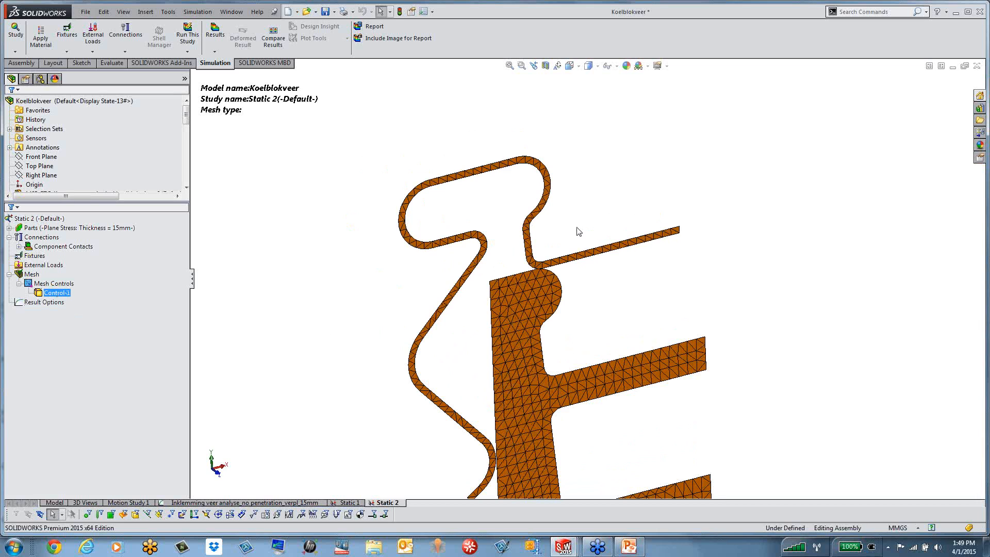
scroll(577, 227, "down", 1)
scroll(579, 317, "up", 1)
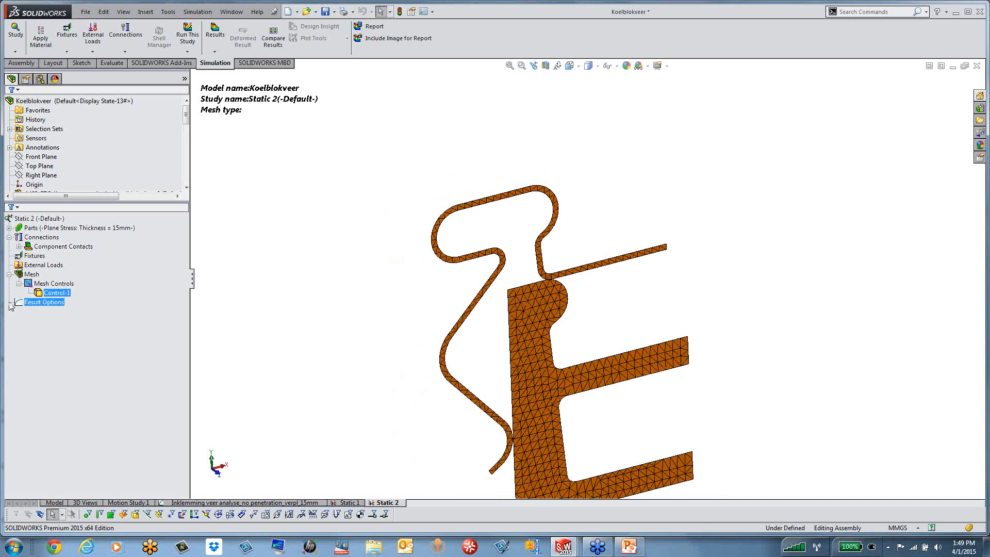
right_click(57, 293)
key("Escape")
Start a No Penetration contact set and add the clip's tangent edges, from the straight arm's underside, as the first group.
left_click(43, 239)
right_click(43, 239)
left_click(67, 251)
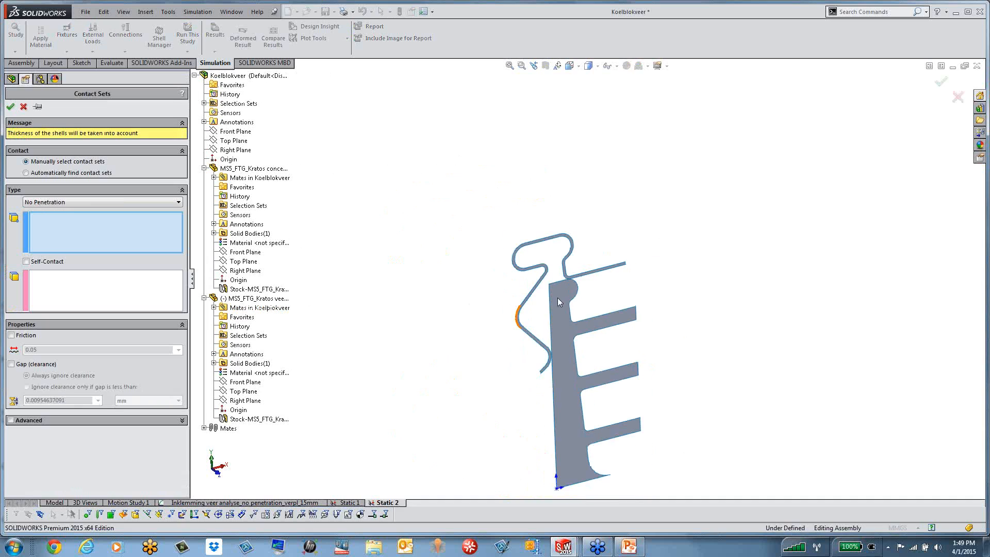
middle_click_drag(521, 246, 497, 226)
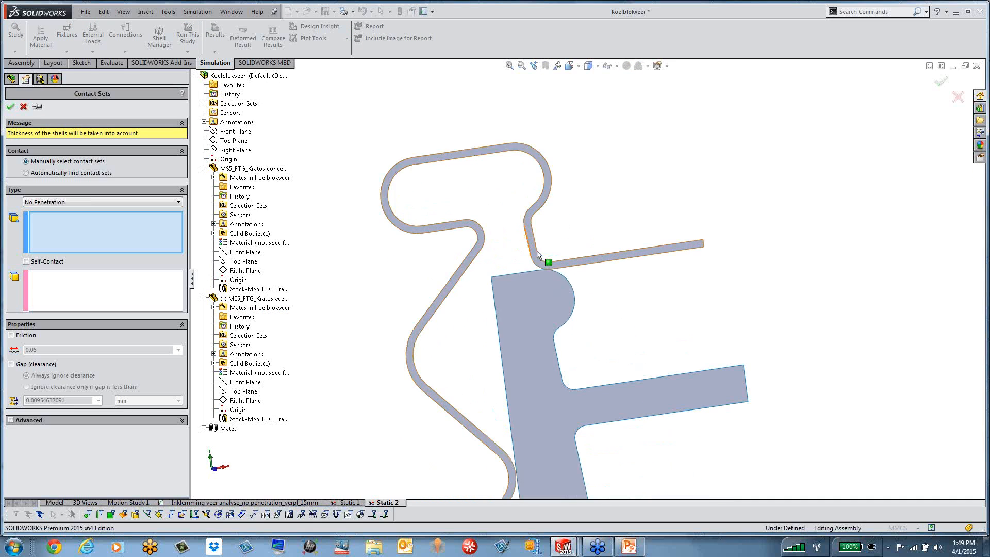
scroll(553, 279, "down", 2)
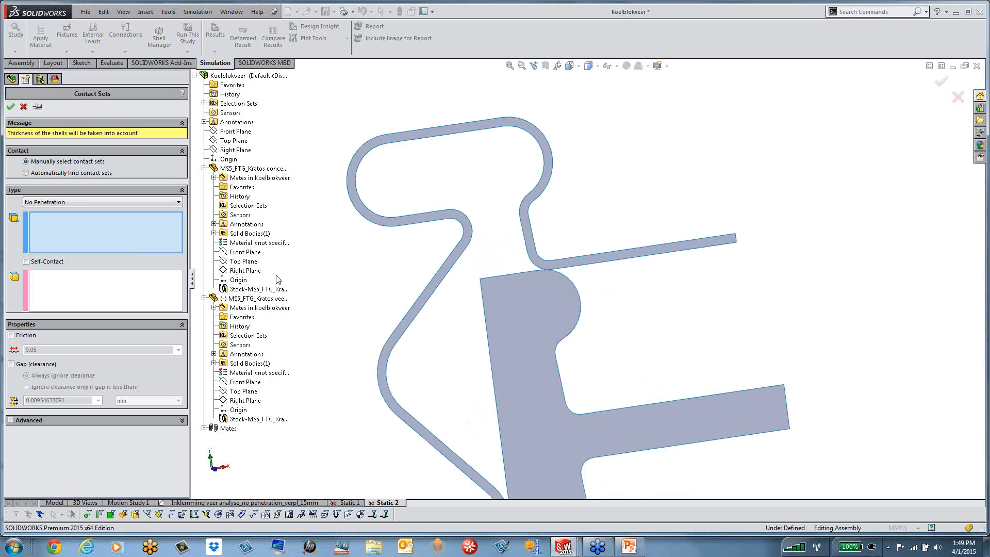
right_click(566, 270)
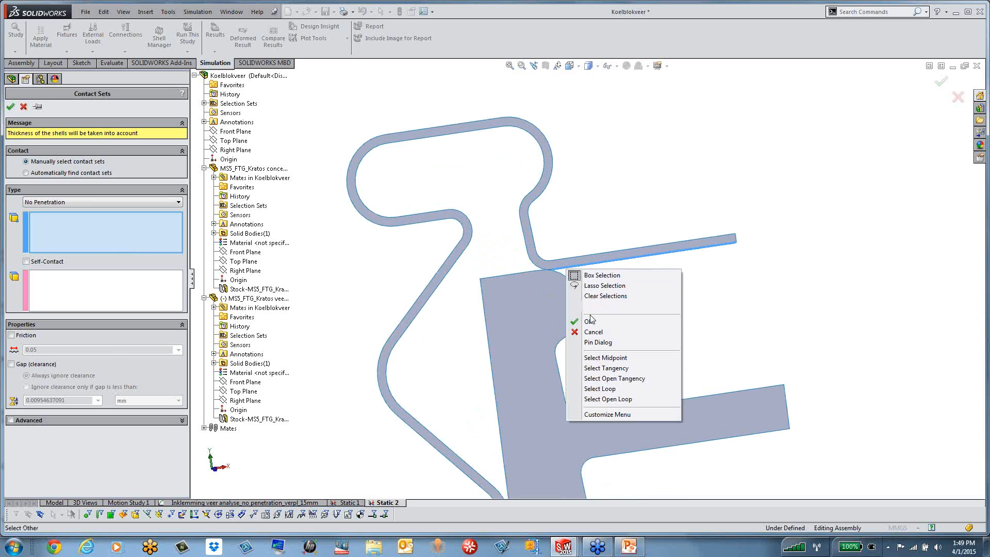
left_click(596, 368)
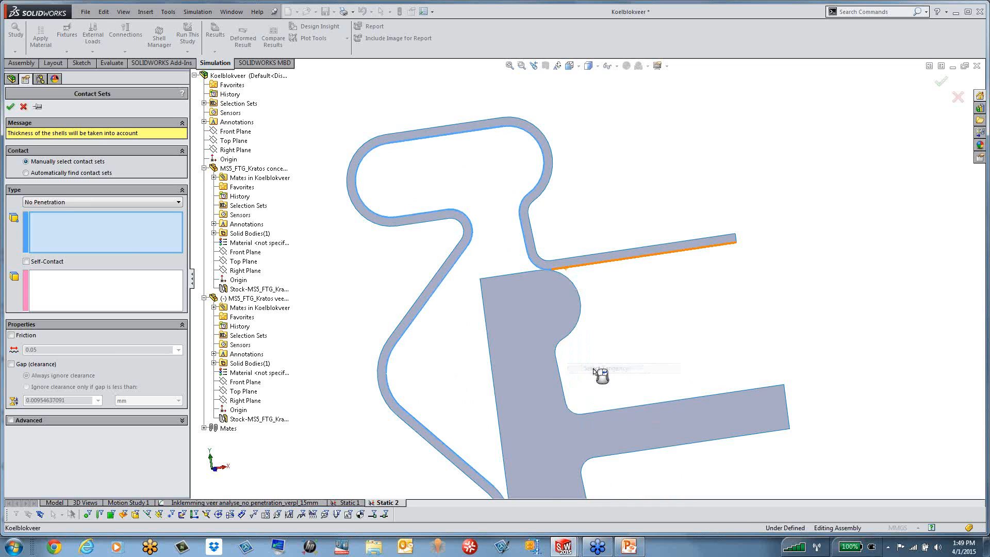
scroll(614, 338, "up", 3)
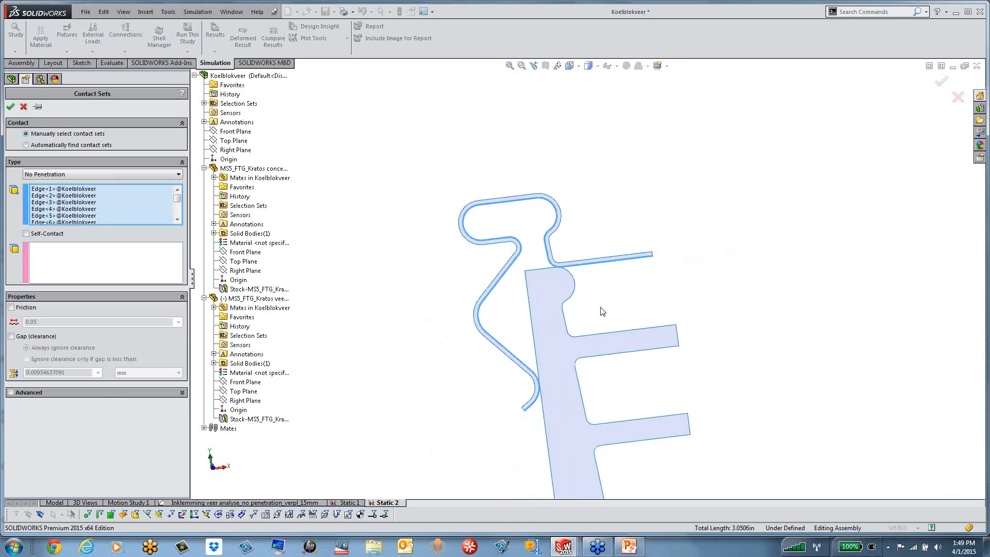
Try the block outline's closed edge loop as the second contact group, and clear the selection.
key("ctrl+1")
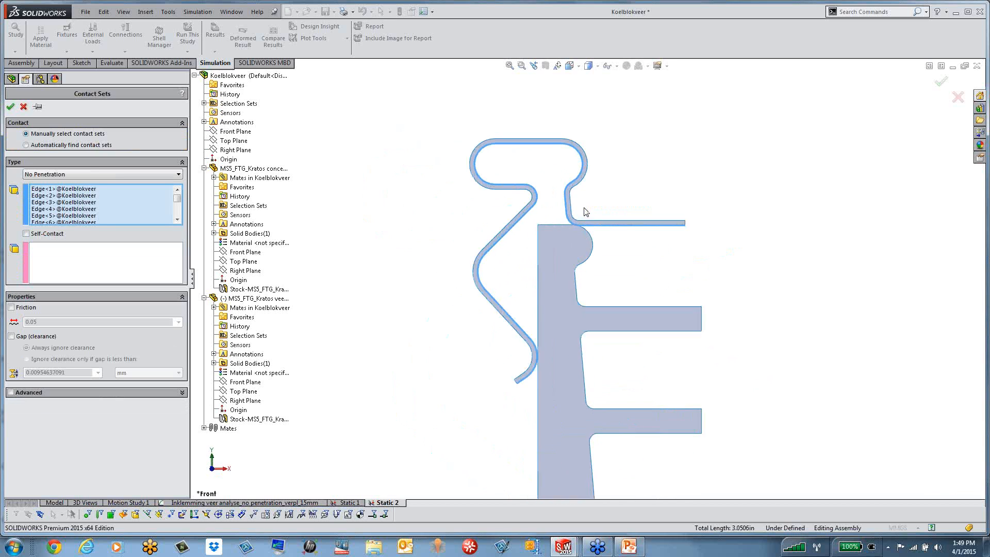
scroll(588, 213, "down", 2)
left_click(110, 265)
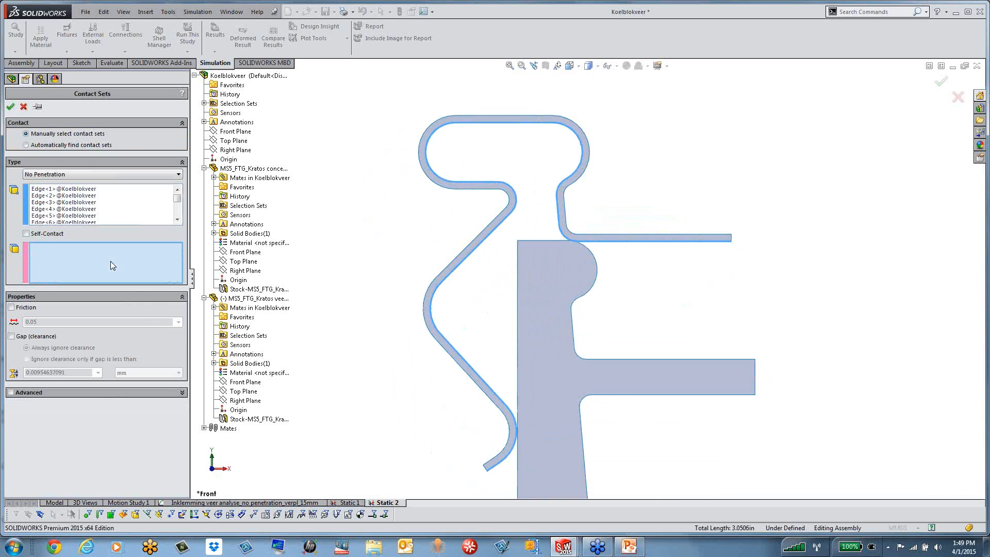
right_click(536, 242)
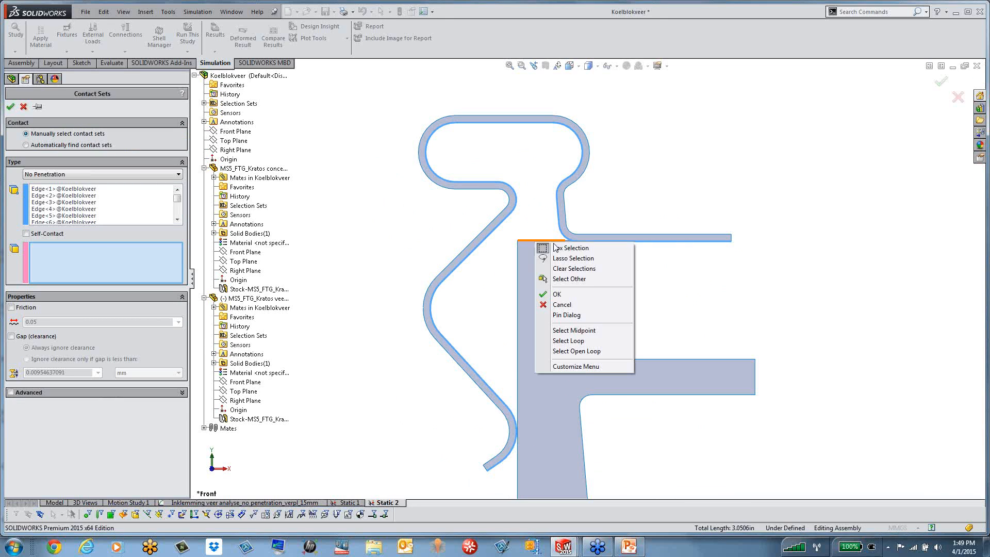
left_click(568, 340)
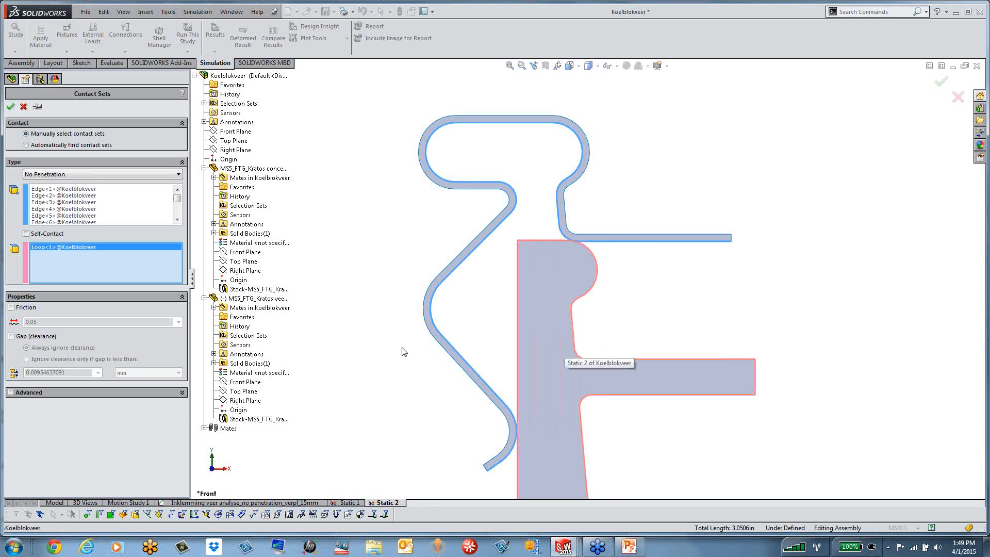
right_click(70, 255)
left_click(85, 263)
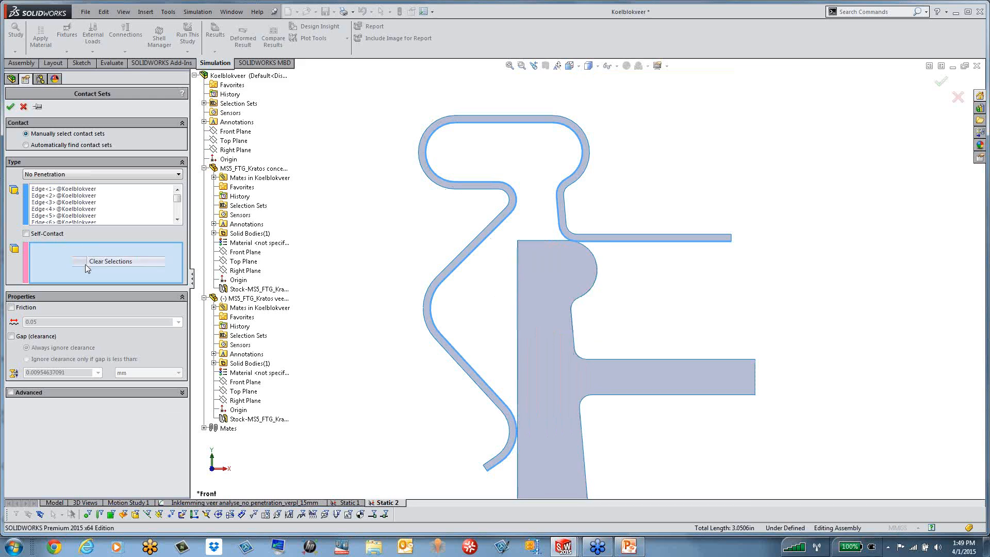
Add the block's top edge, rounded shoulder edge and straight side edge facing the clip as the second contact group.
left_click(561, 241)
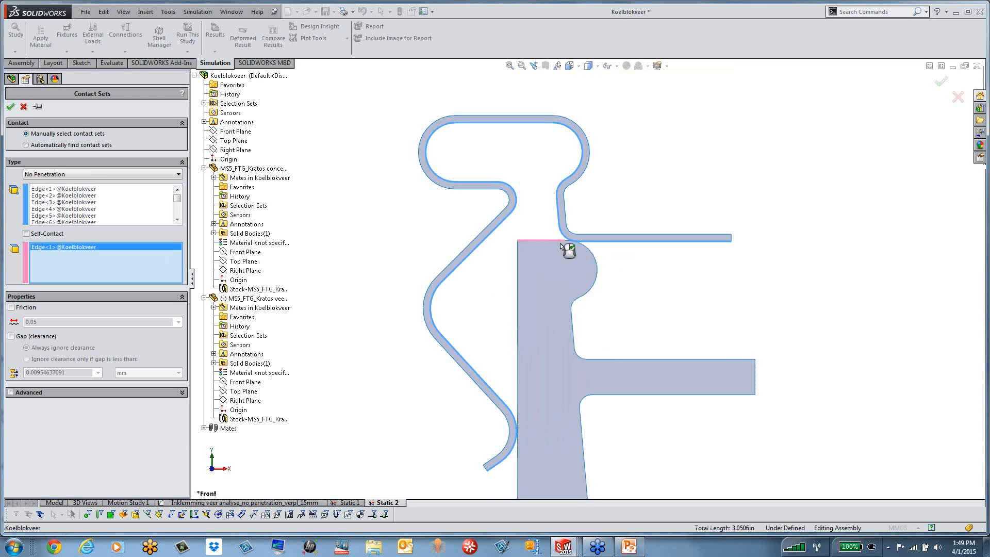
left_click(589, 253)
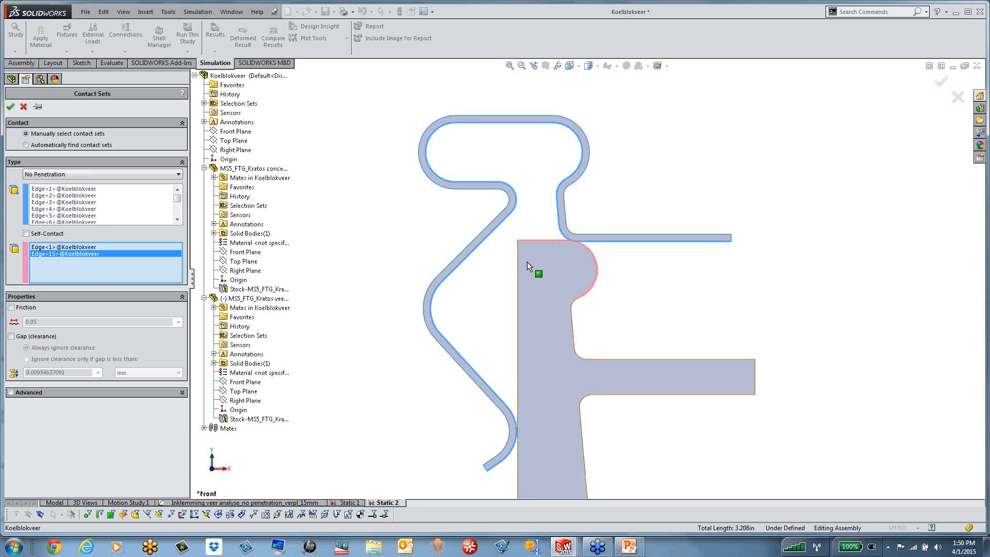
left_click(517, 266)
scroll(567, 276, "up", 4)
scroll(583, 309, "down", 3)
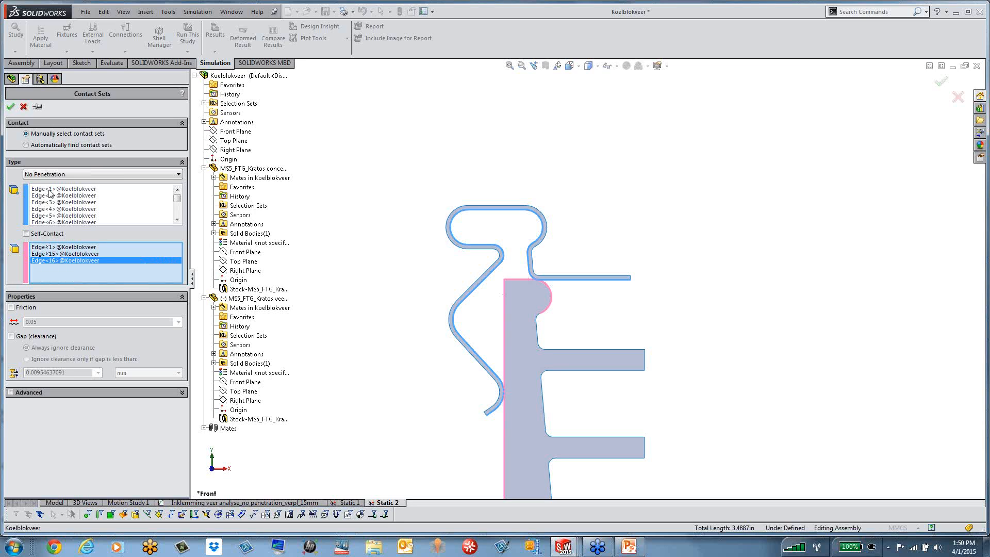
Switch the No Penetration contact set to Self-Contact and clear the clip edges from its selection.
left_click(36, 235)
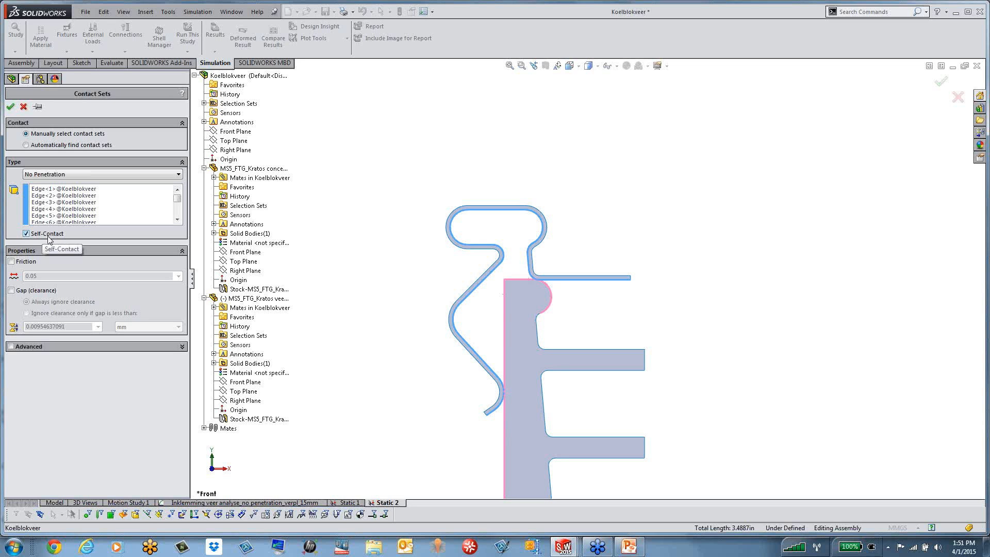
right_click(103, 205)
left_click(126, 209)
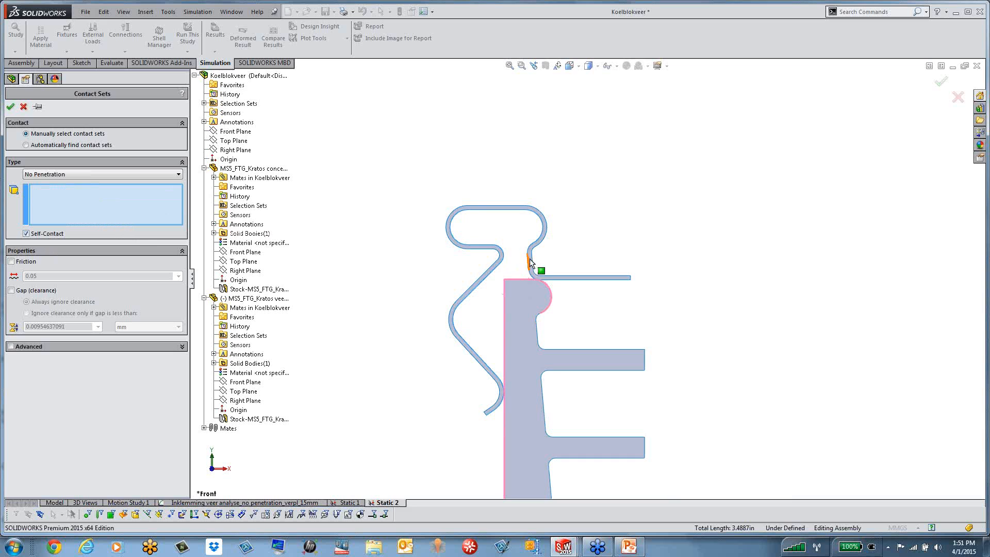
Select the inner curved edge of the clip's lower outward bend for self-contact and accept the contact set.
scroll(530, 258, "down", 4)
scroll(516, 325, "up", 2)
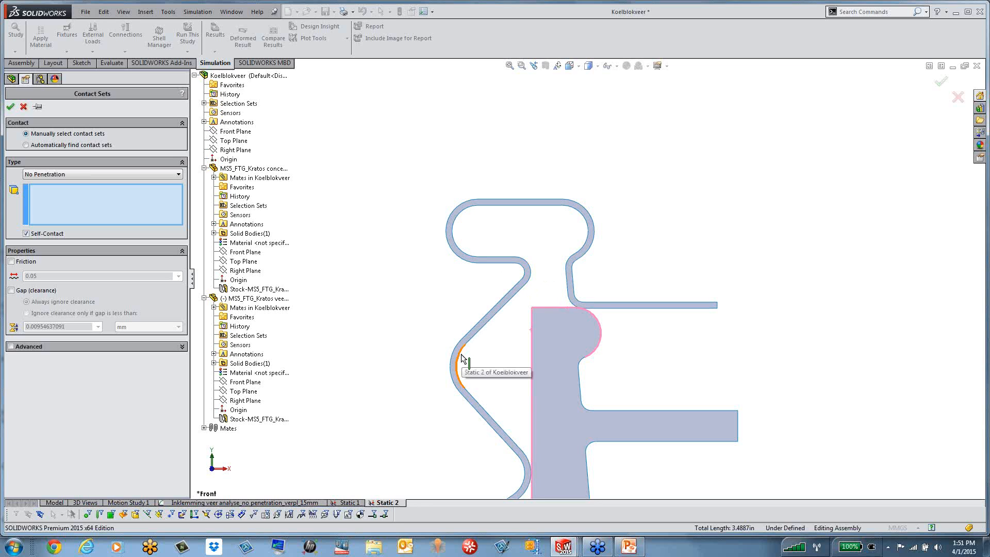
scroll(476, 370, "down", 3)
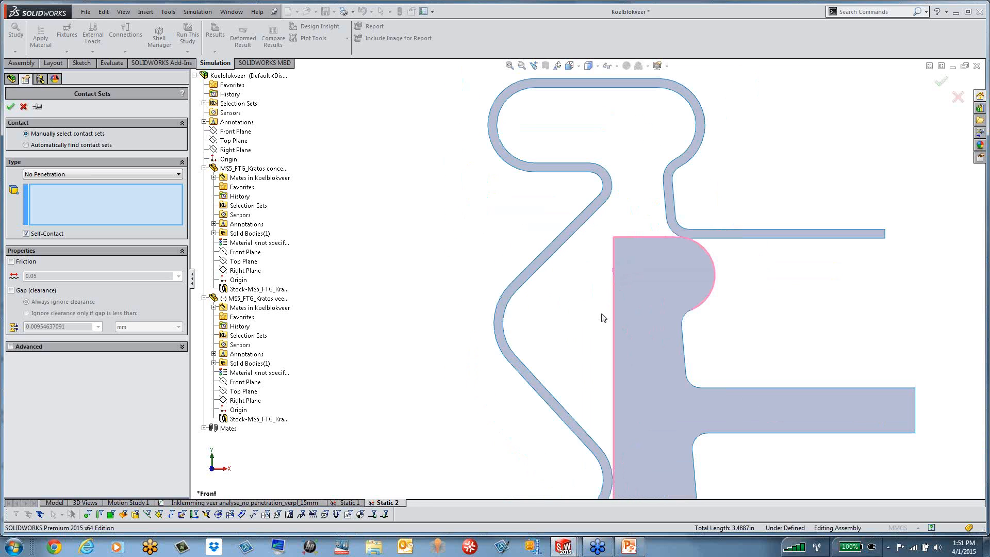
scroll(603, 318, "up", 2)
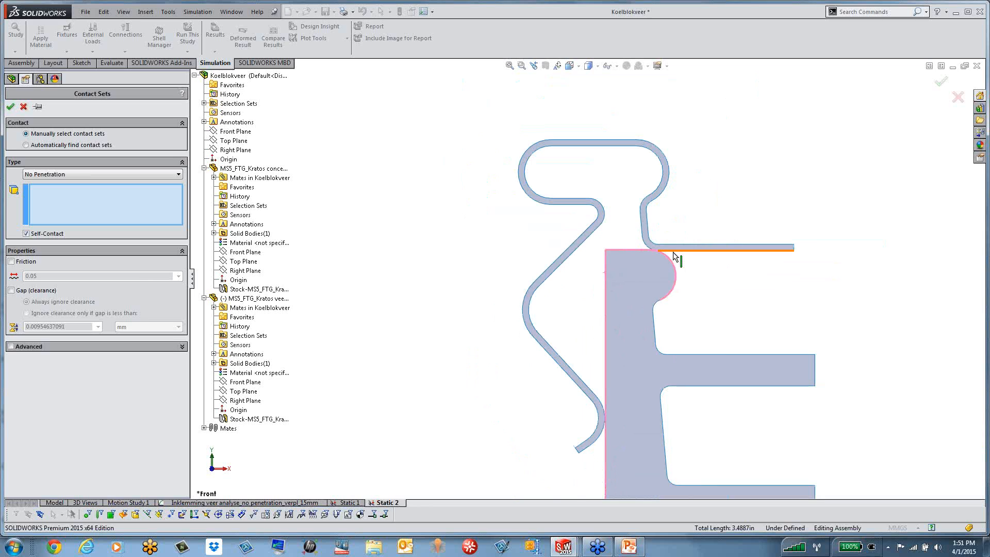
scroll(678, 258, "down", 2)
left_click(457, 351)
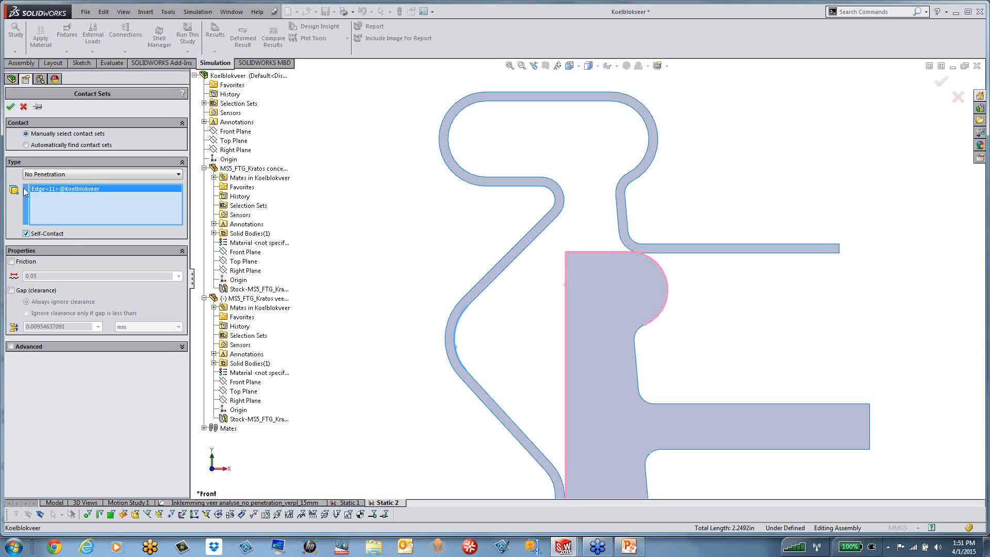
left_click(11, 107)
left_click(32, 295)
left_click(42, 284)
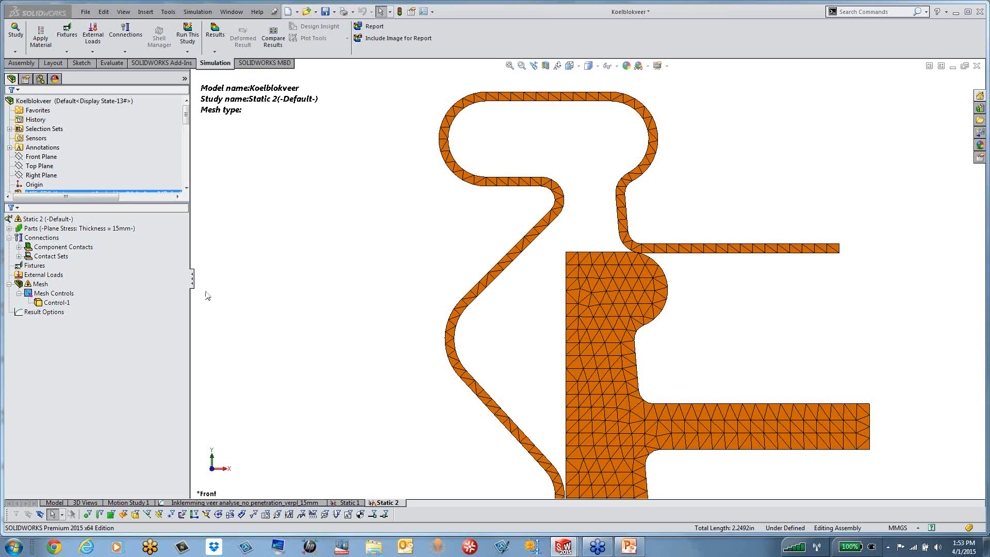
Open the material library for applying a material to all parts of the Static 2 study.
left_click(62, 230)
right_click(61, 230)
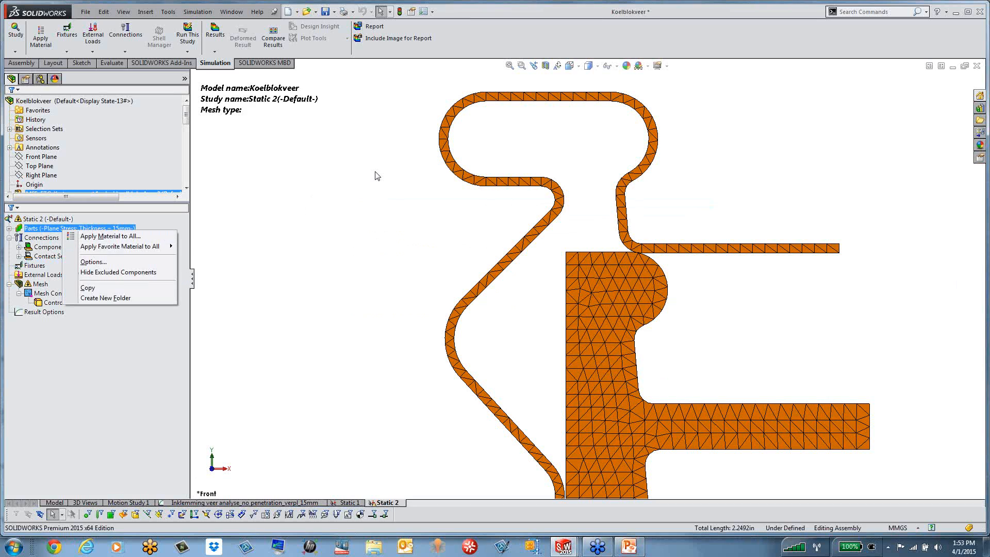
left_click(539, 171)
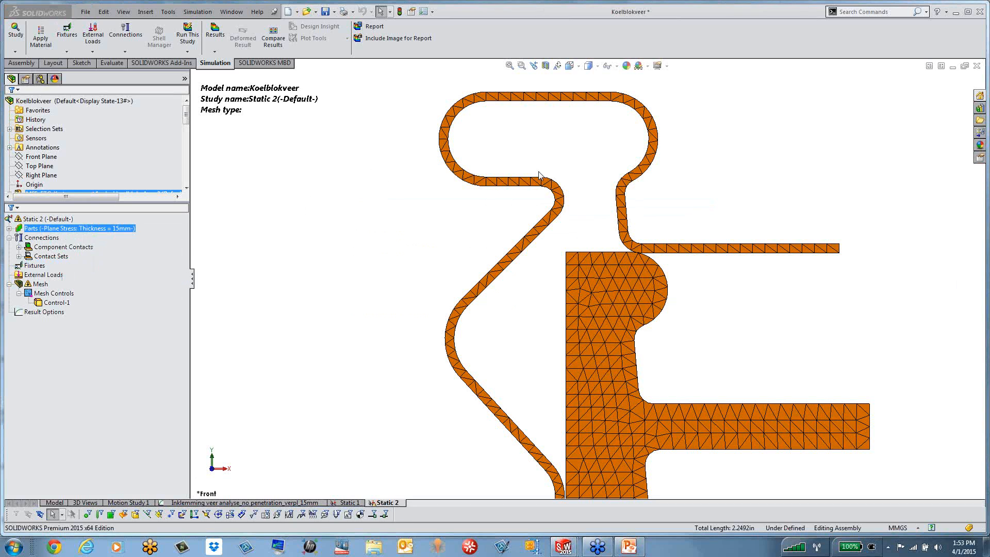
right_click(67, 230)
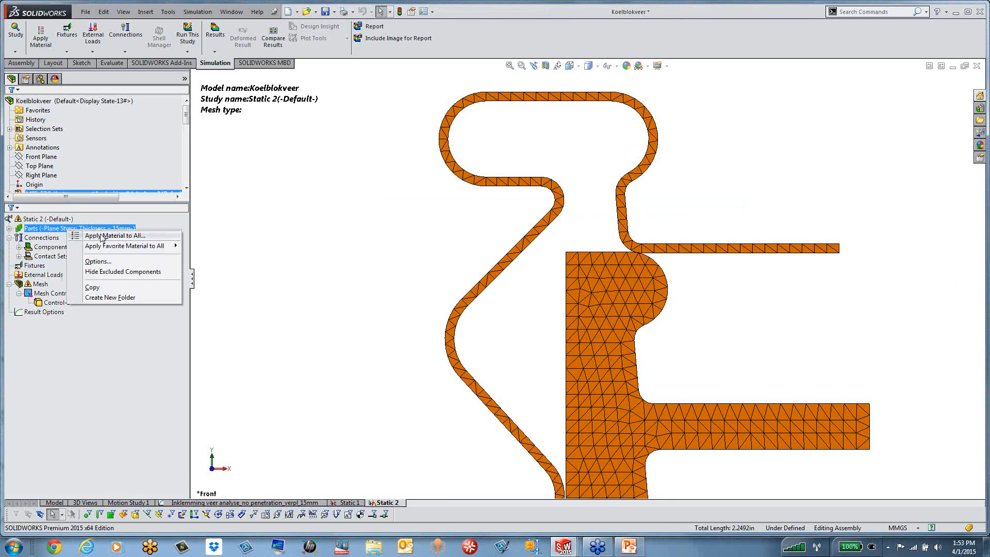
left_click(101, 236)
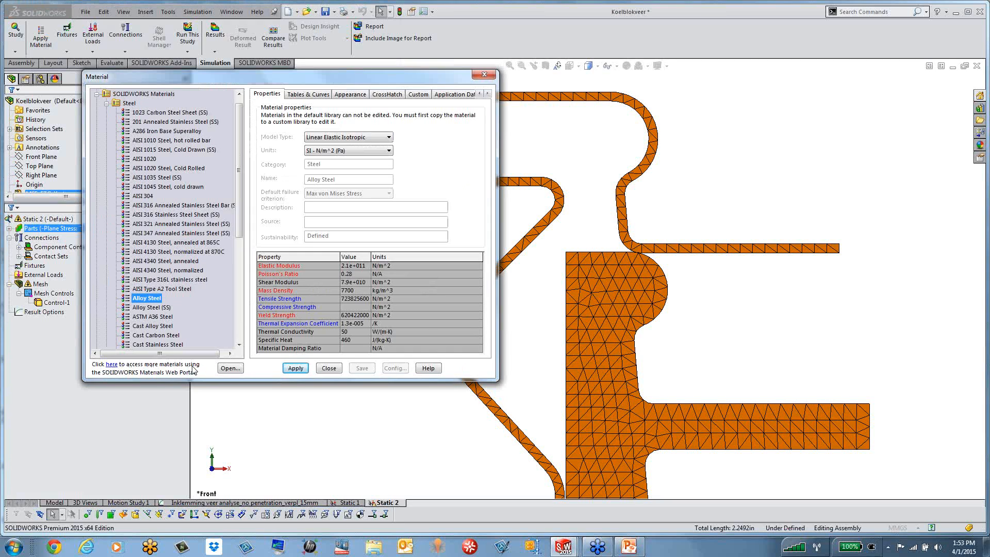
Open the SOLIDWORKS Materials Web Portal from the material library and accept its terms.
left_click(111, 365)
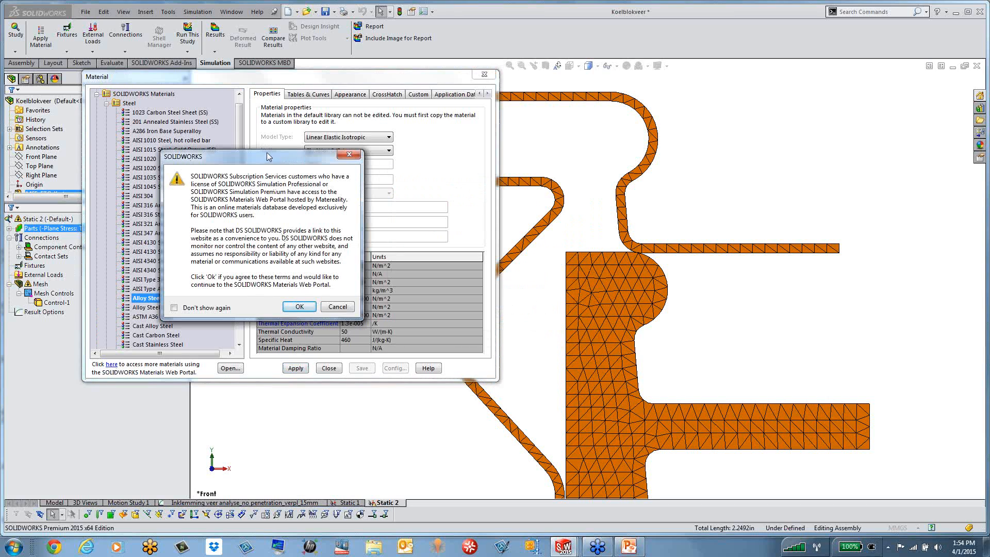
left_click_drag(268, 162, 299, 157)
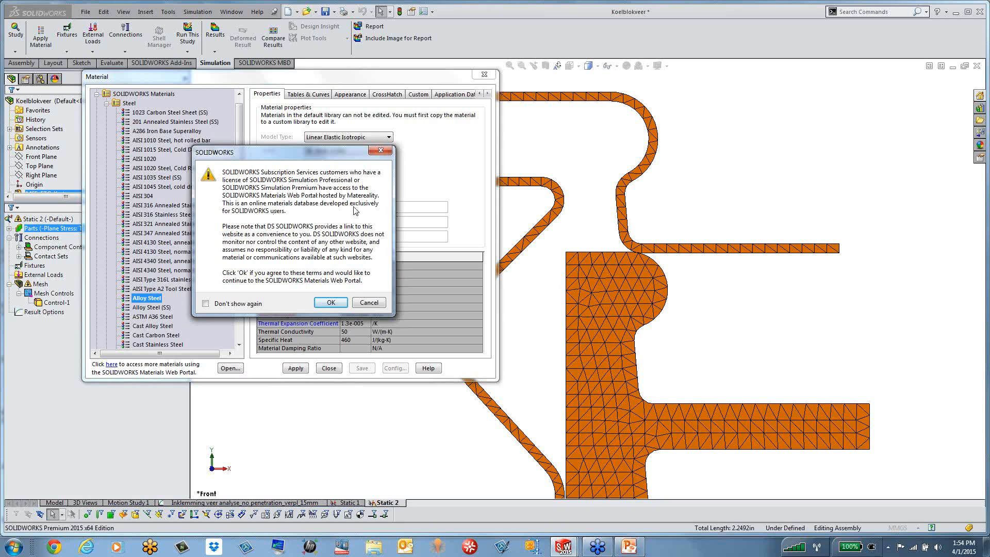
left_click(330, 303)
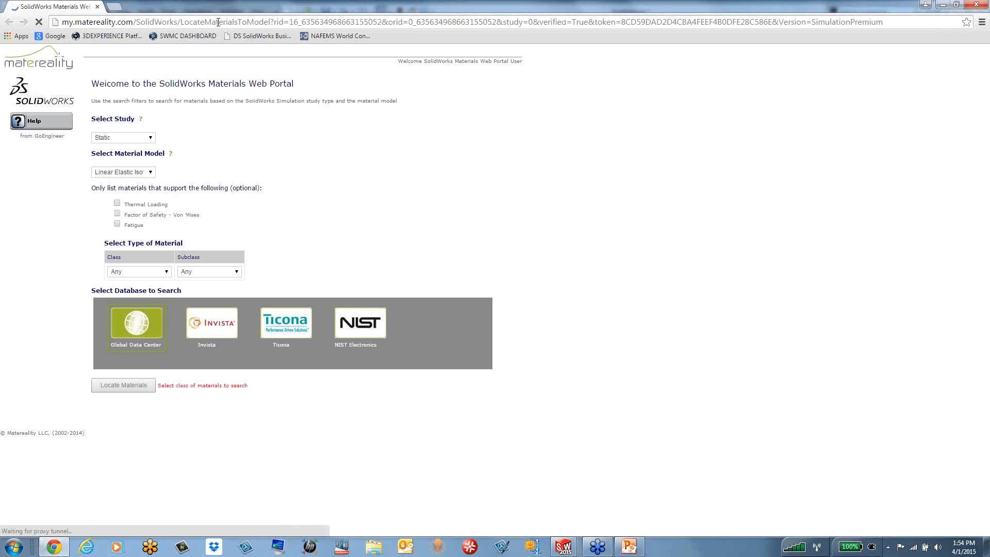
Highlight the portal's web address in the browser, picking out the my.matereality.com/SolidWorks/ portion.
left_click_drag(135, 22, 62, 22)
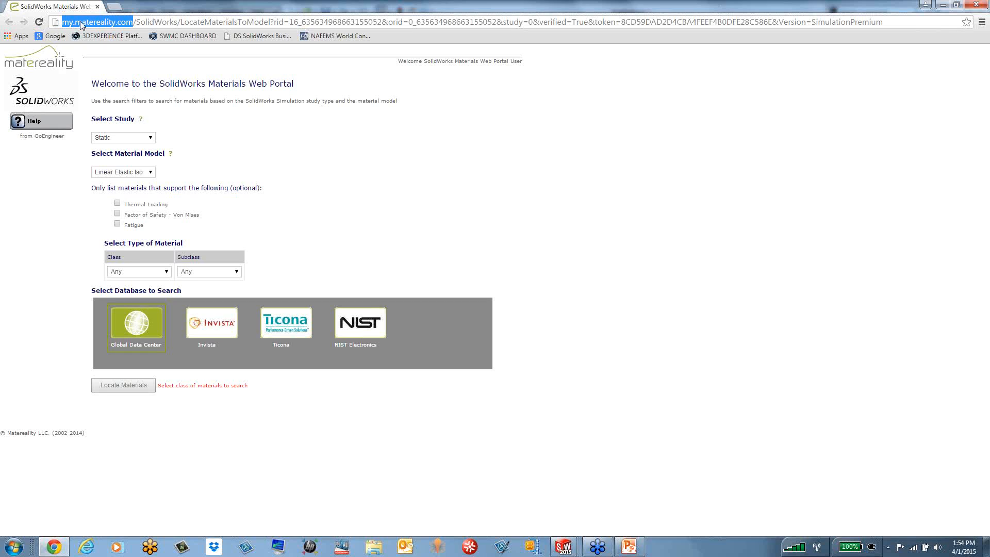
left_click_drag(180, 22, 61, 22)
right_click(168, 22)
left_click(192, 58)
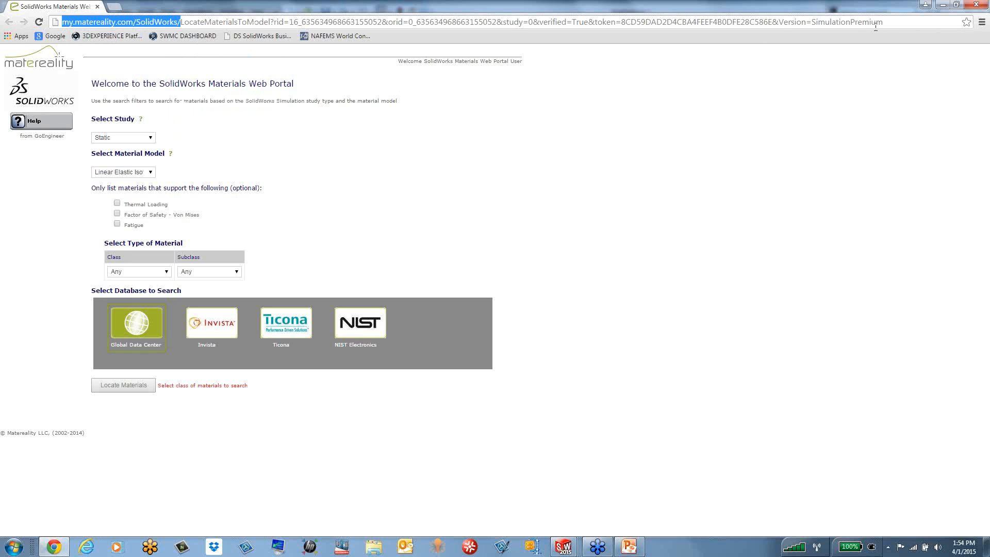
left_click_drag(884, 22, 61, 23)
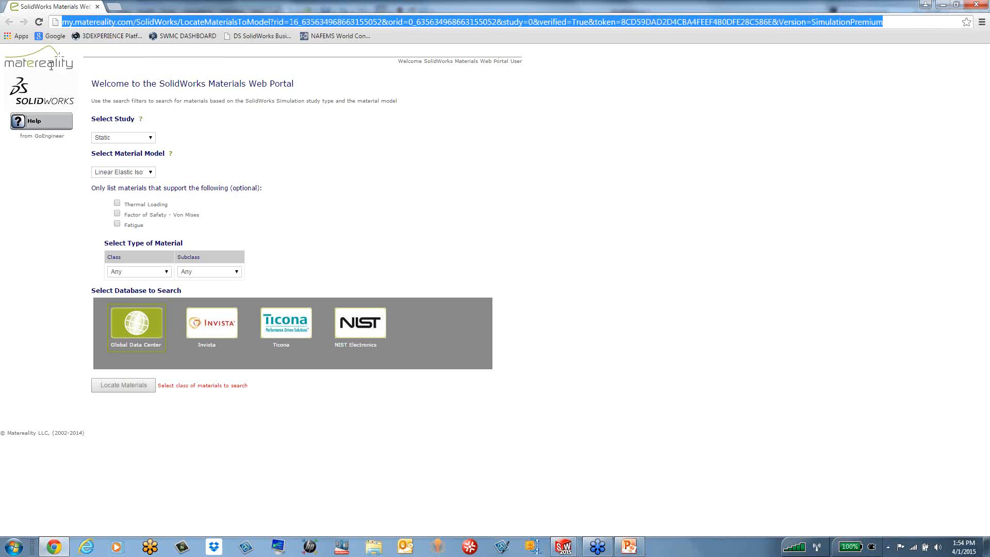
left_click(51, 70)
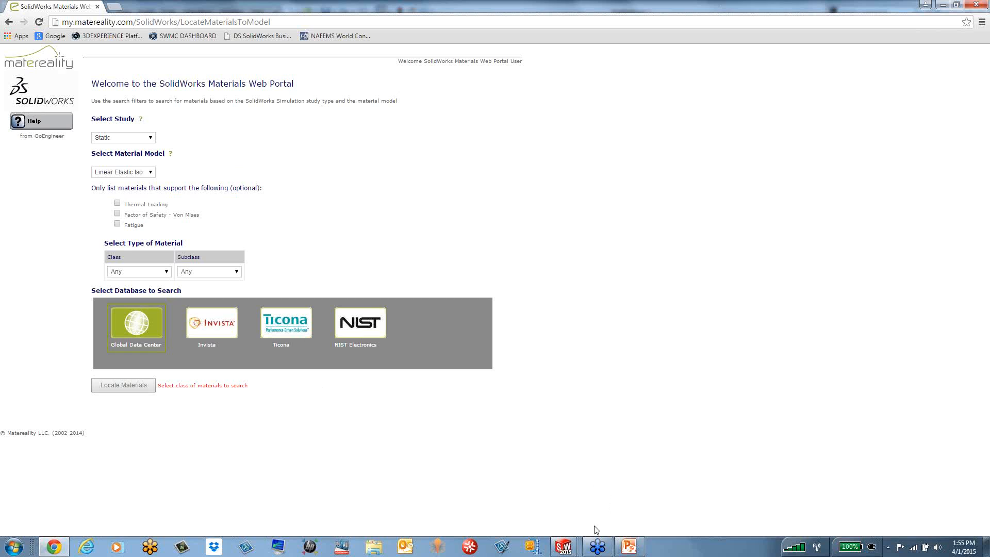
Switch back to the Koelblokveer assembly in SOLIDWORKS and close the material library without applying a material.
left_click(560, 548)
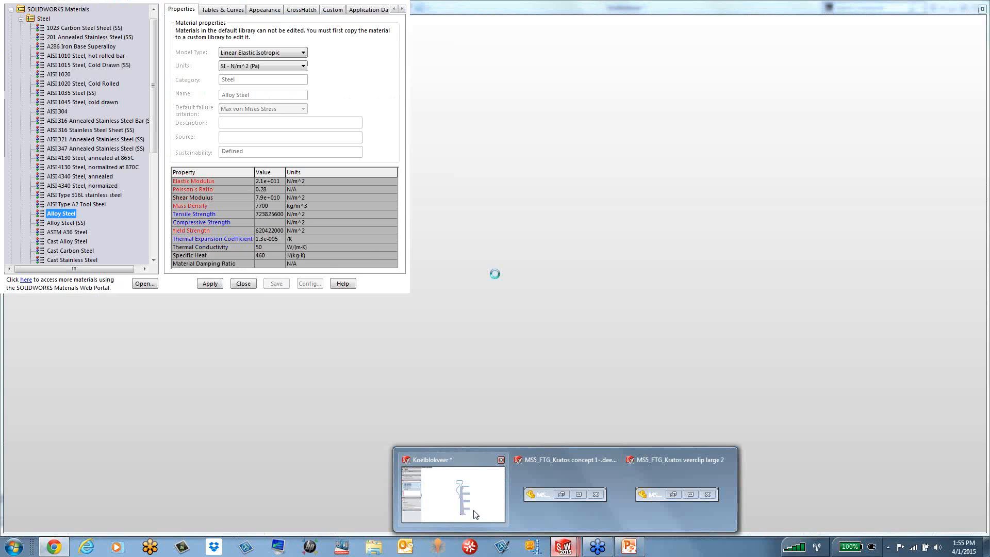
left_click(475, 514)
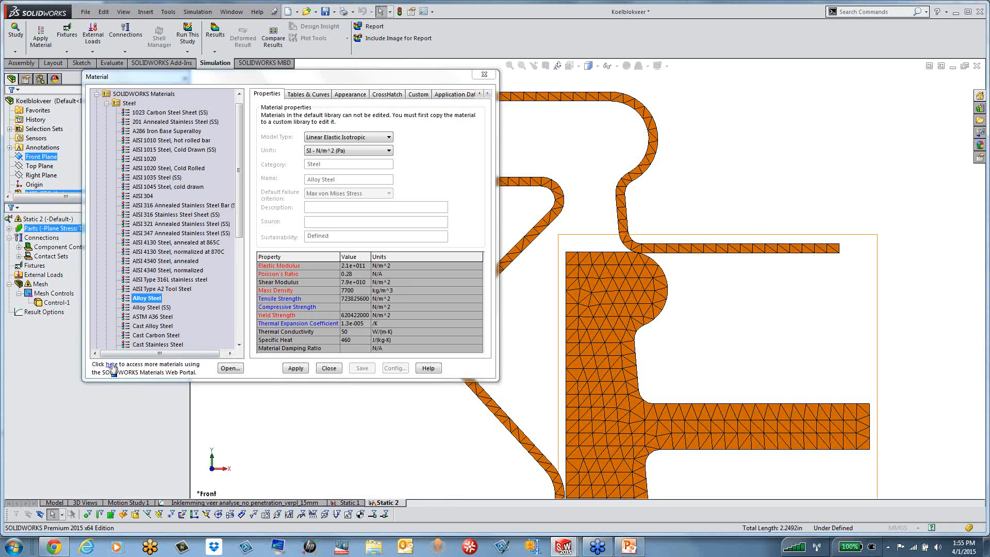
left_click(329, 368)
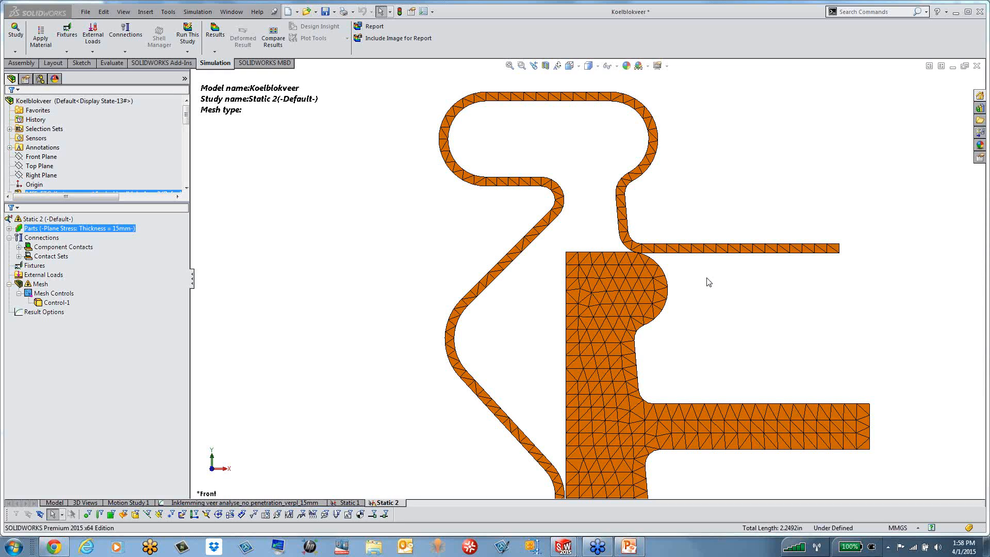
Switch through the 15 mm no penetration study to the assembly model and examine the clip's faces and edges in 3D.
left_click(252, 504)
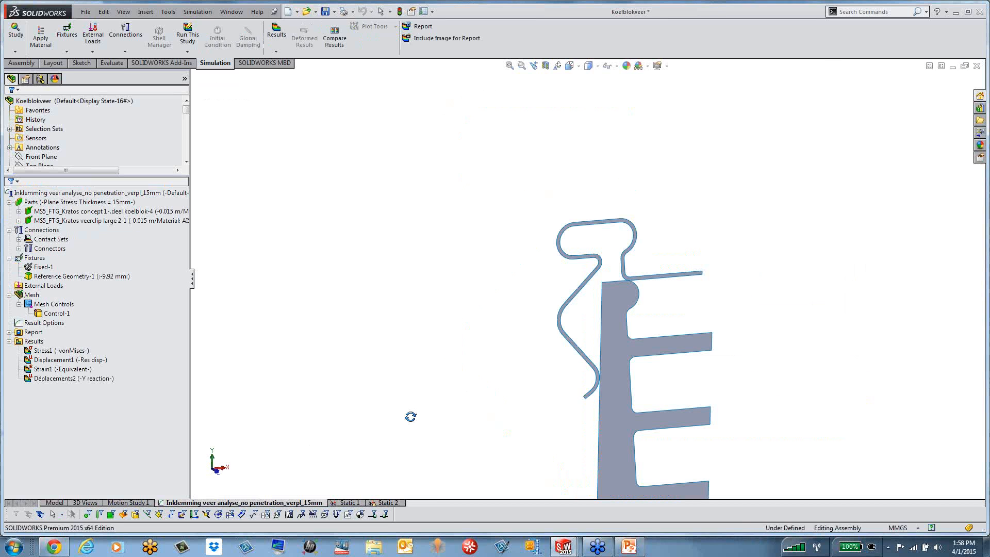
left_click(55, 503)
scroll(702, 218, "up", 3)
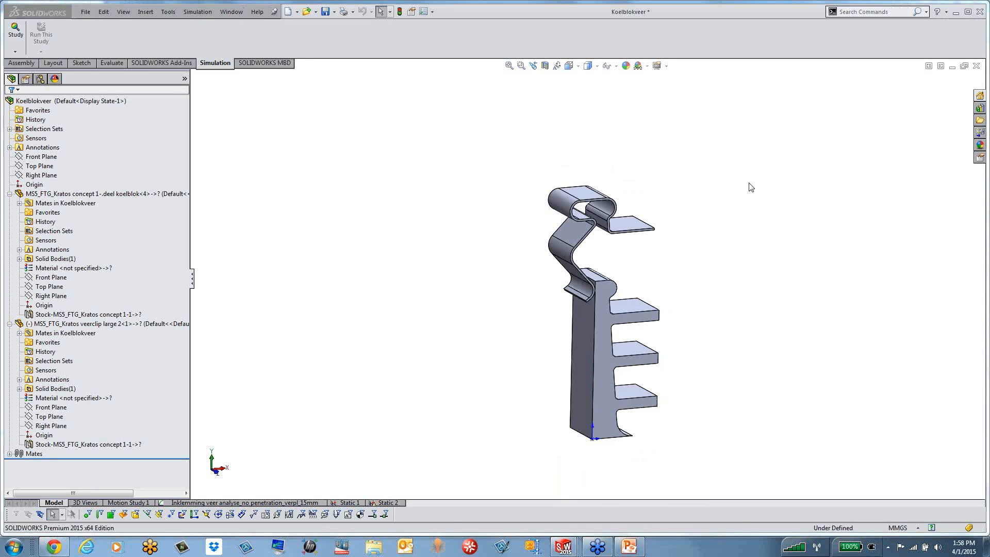
left_click(566, 194)
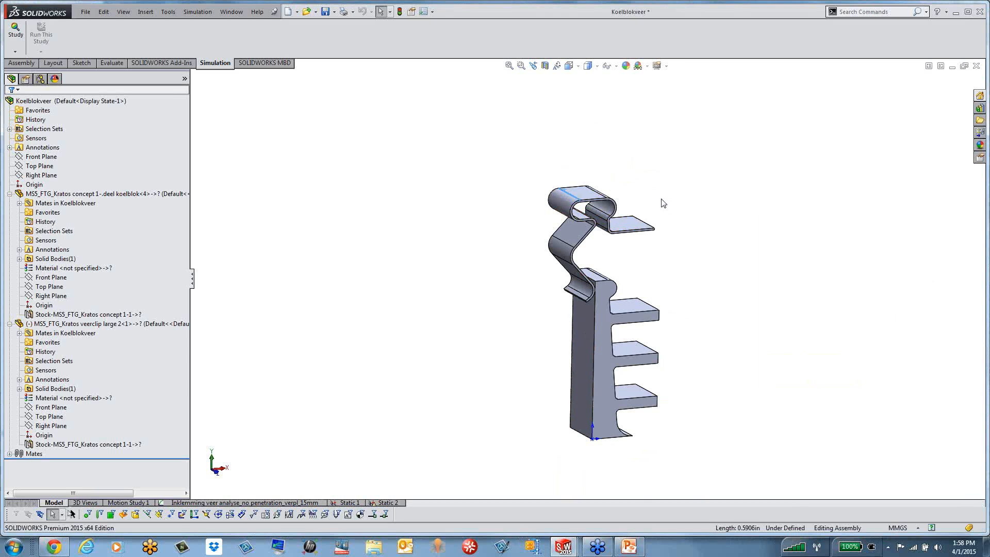
scroll(671, 201, "down", 3)
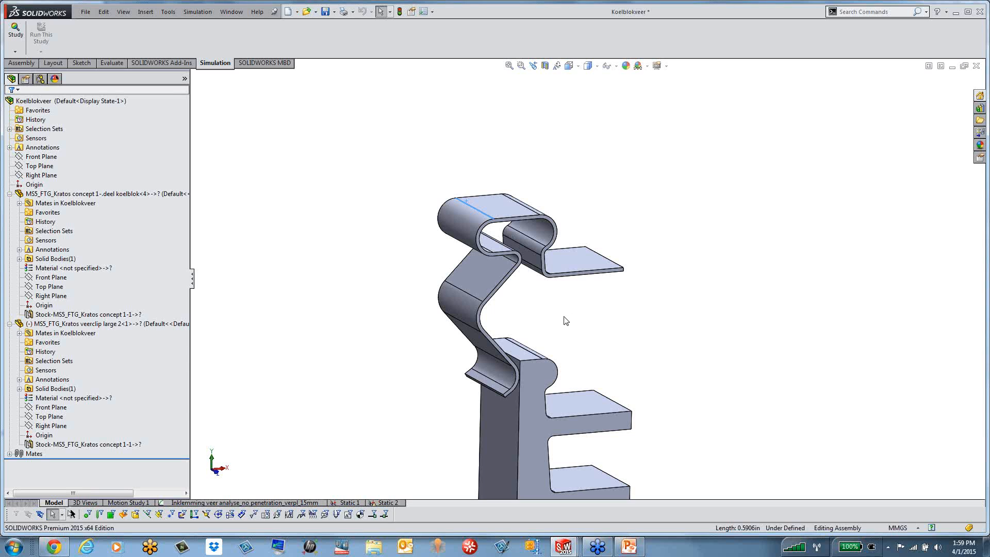
left_click(468, 222)
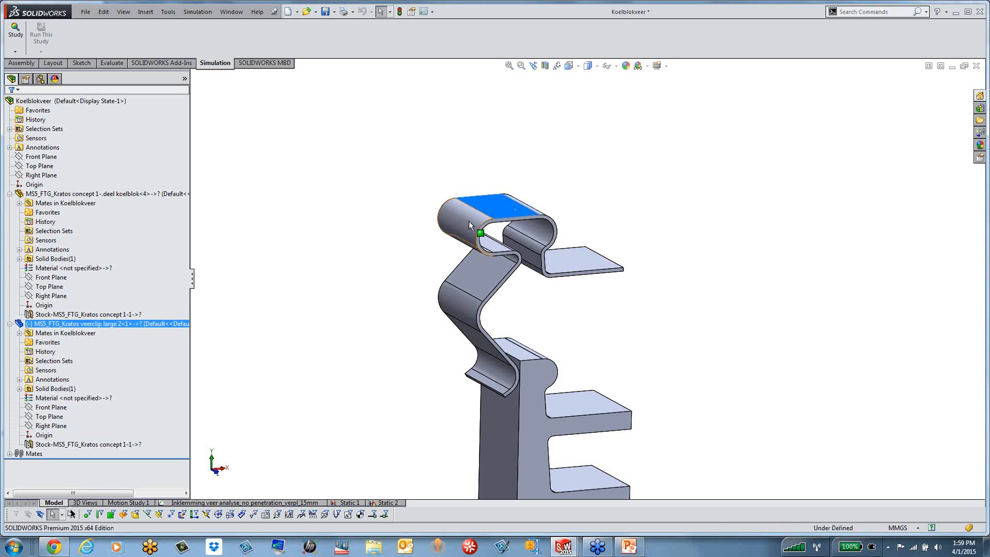
left_click(470, 268)
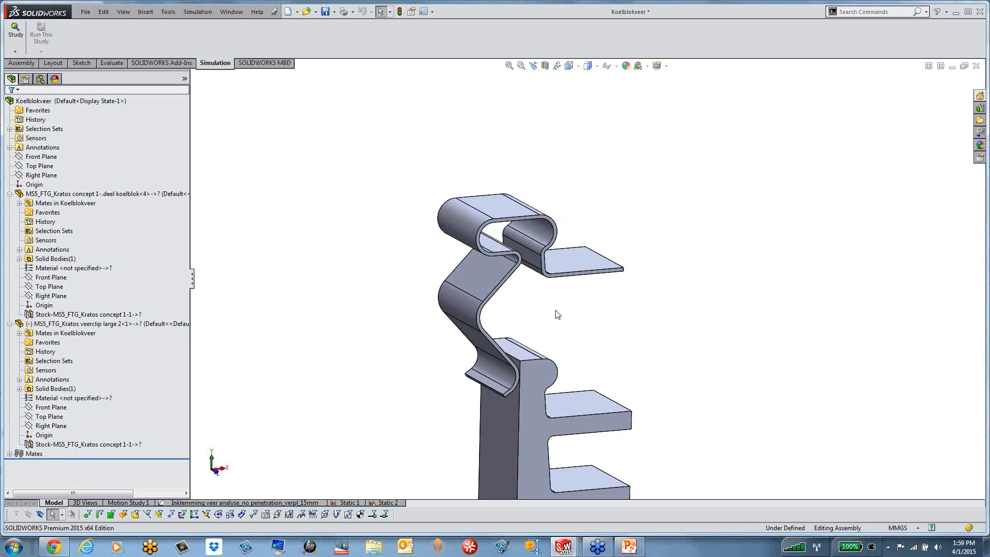
scroll(528, 227, "down", 3)
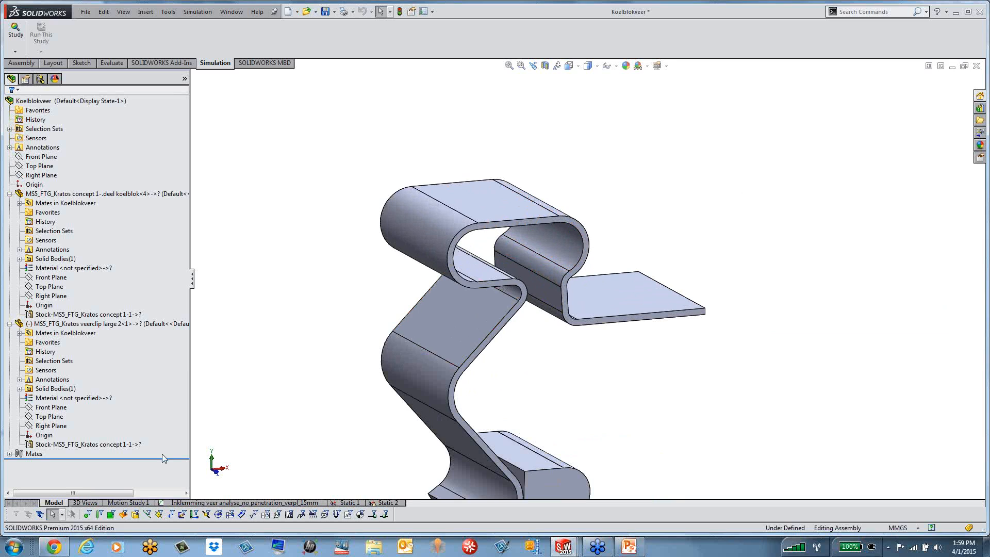
left_click(294, 503)
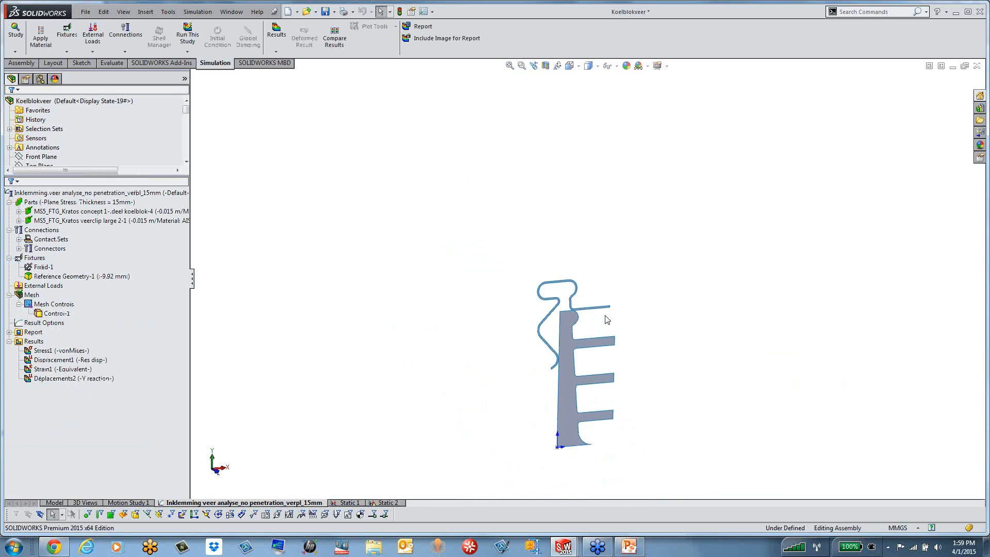
scroll(607, 320, "down", 5)
left_click(44, 259)
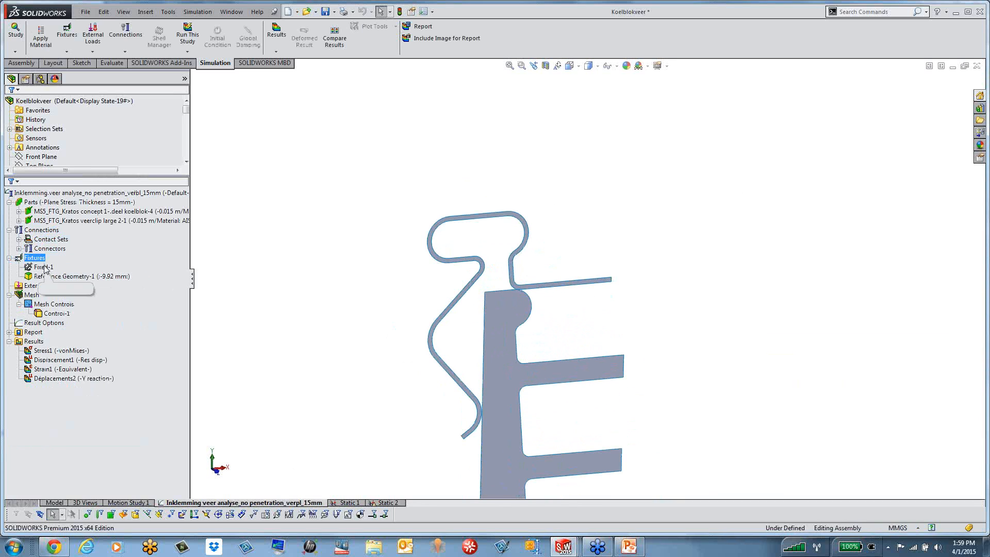
right_click(43, 286)
left_click(58, 293)
left_click(572, 413)
scroll(573, 413, "up", 4)
left_click(22, 107)
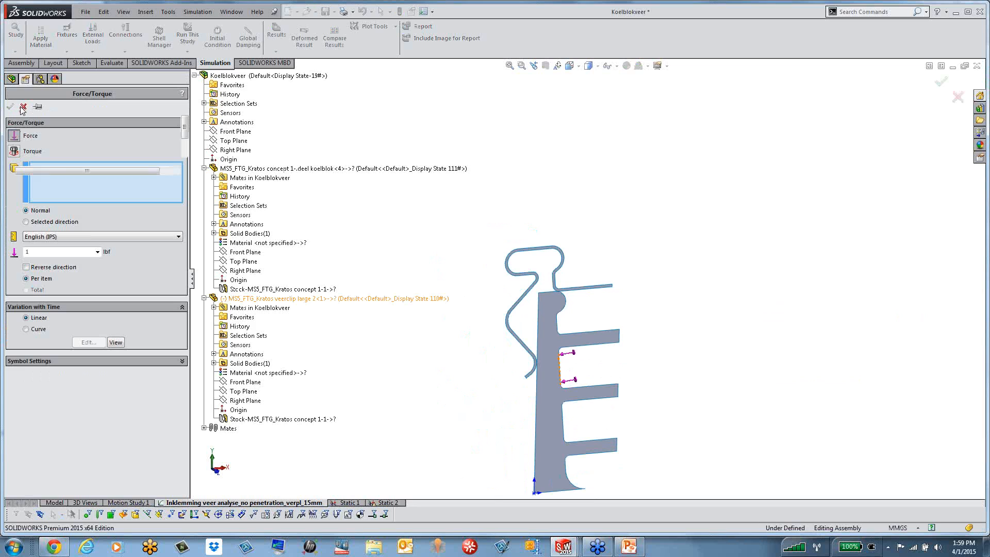
Create a new Static study for the Koelblokveer assembly model without 2D simplification.
left_click(54, 502)
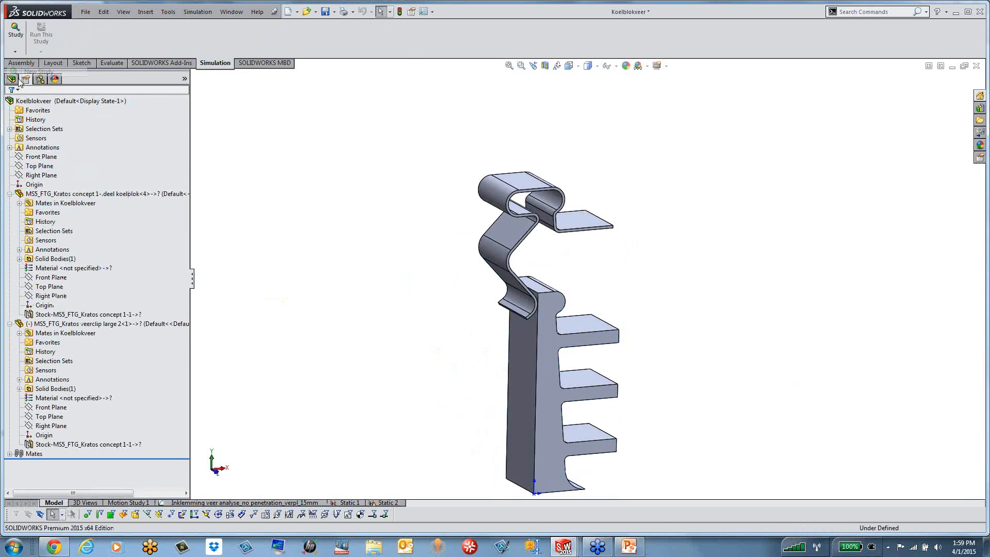
left_click(10, 106)
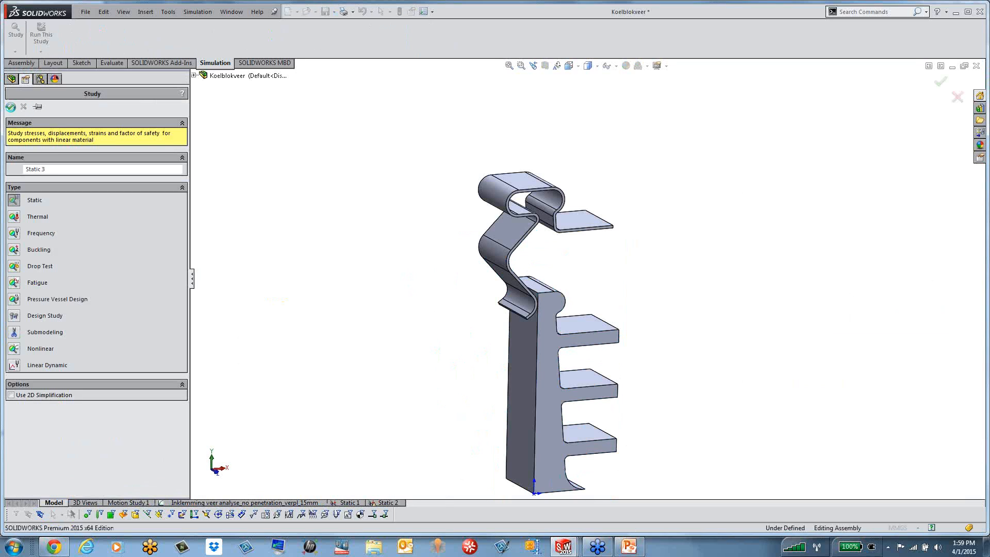
Try a normal 1 lbf force on the spring clip's narrow profile side face in the new static study.
left_click(61, 263)
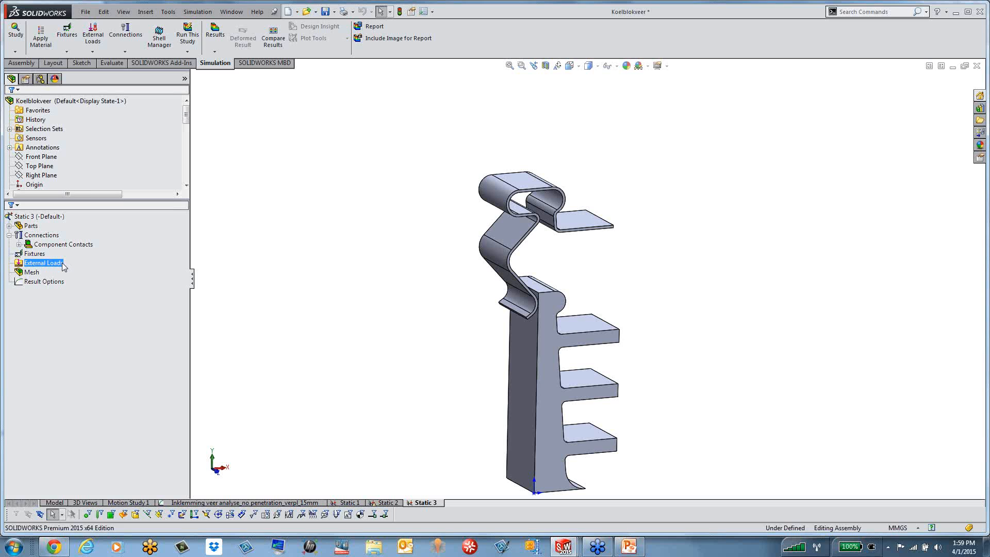
right_click(62, 263)
left_click(88, 284)
scroll(556, 170, "down", 5)
left_click(497, 235)
middle_click_drag(623, 377, 646, 417)
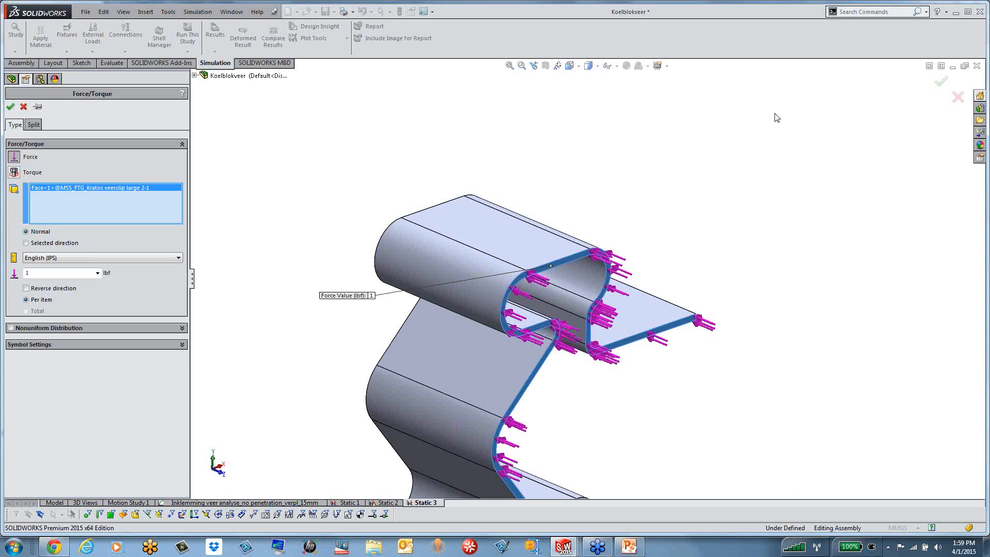
Replace the force selection with the clip's flat top face and adjoining rounded face, and discard the load.
right_click(105, 208)
left_click(170, 214)
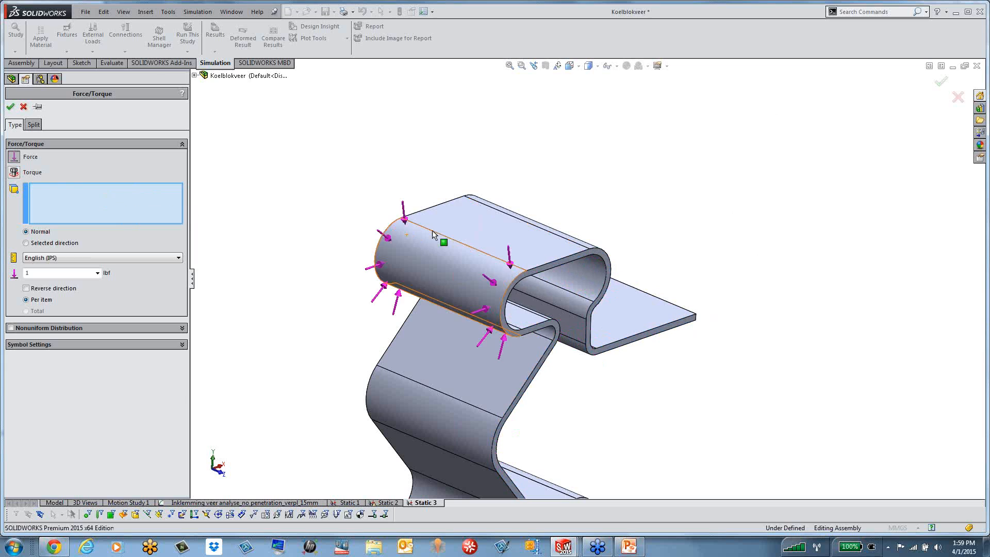
left_click(458, 230)
left_click(442, 258)
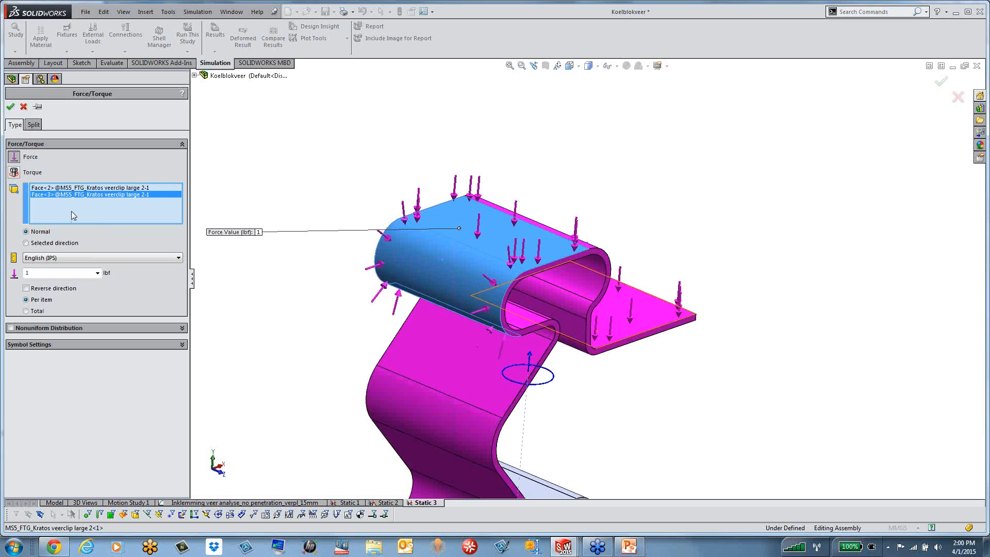
left_click(23, 107)
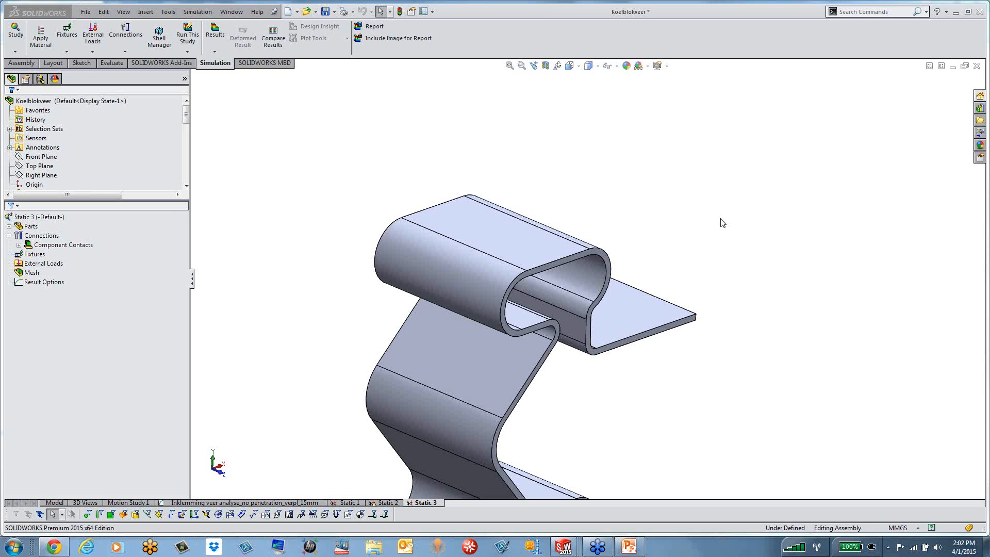
Expand the study's parts and inspect the spring clip's profile face.
left_click(33, 244)
left_click(600, 256)
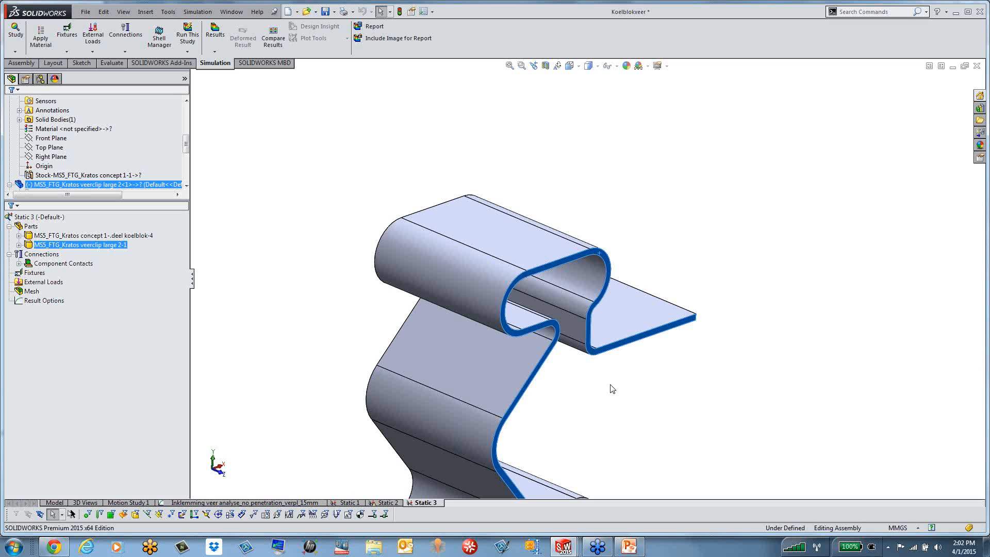
left_click(176, 349)
scroll(330, 340, "up", 3)
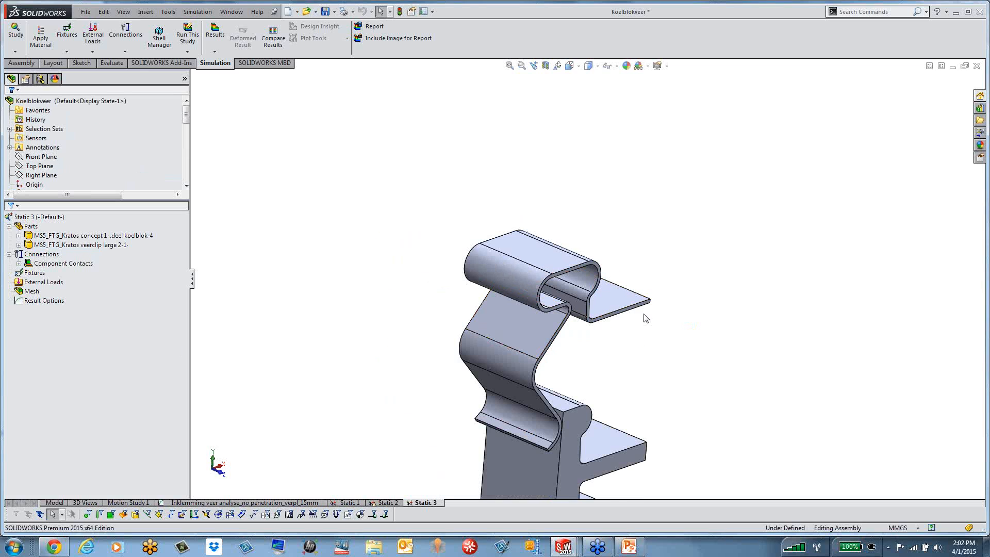
scroll(645, 318, "down", 1)
Try an advanced On Flat Faces fixture on the spring clip's profile side face and flat top face.
left_click(35, 273)
right_click(35, 273)
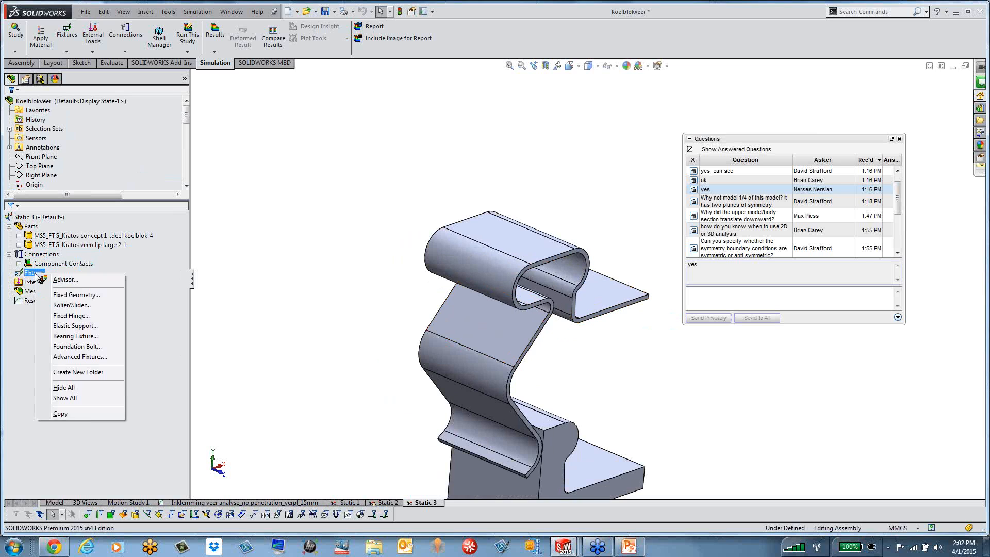
left_click(78, 357)
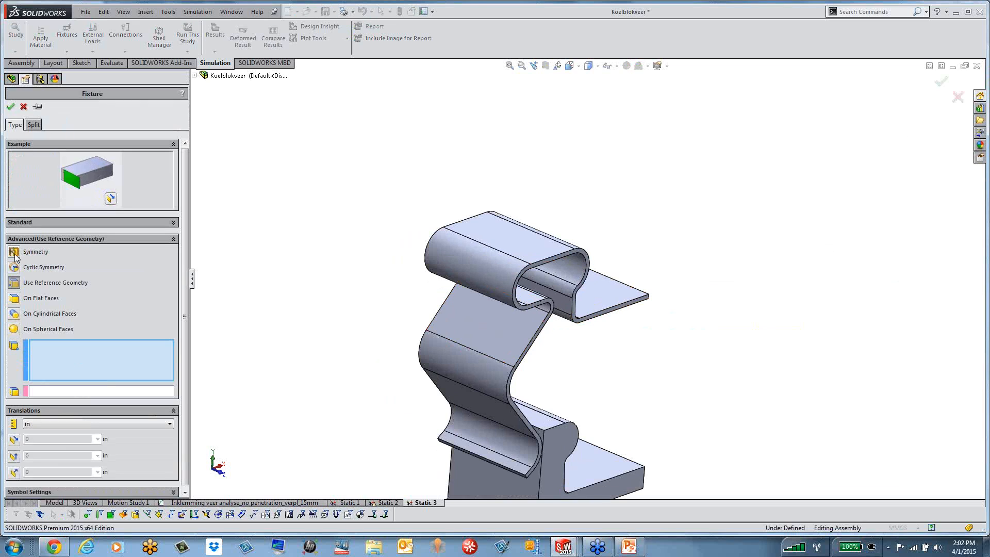
left_click(25, 254)
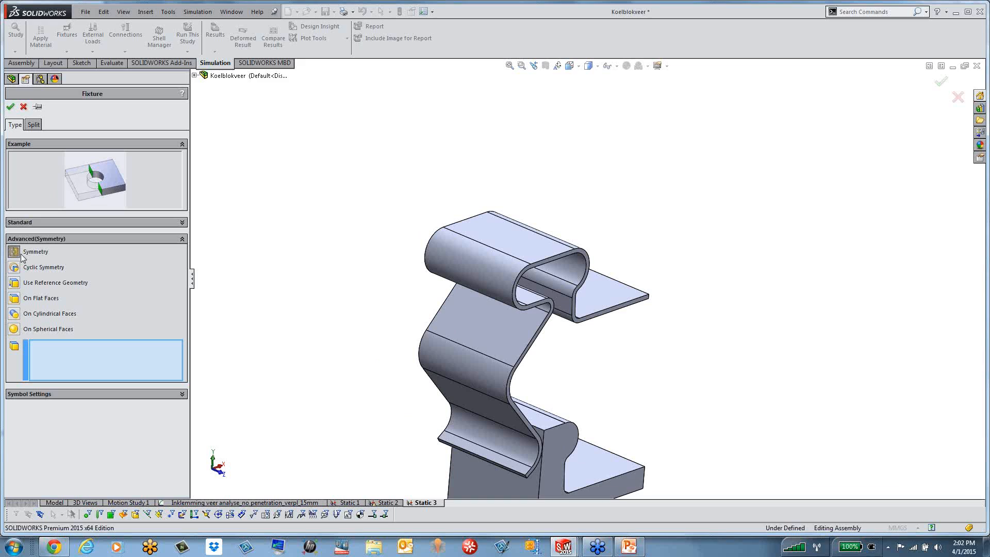
left_click(13, 299)
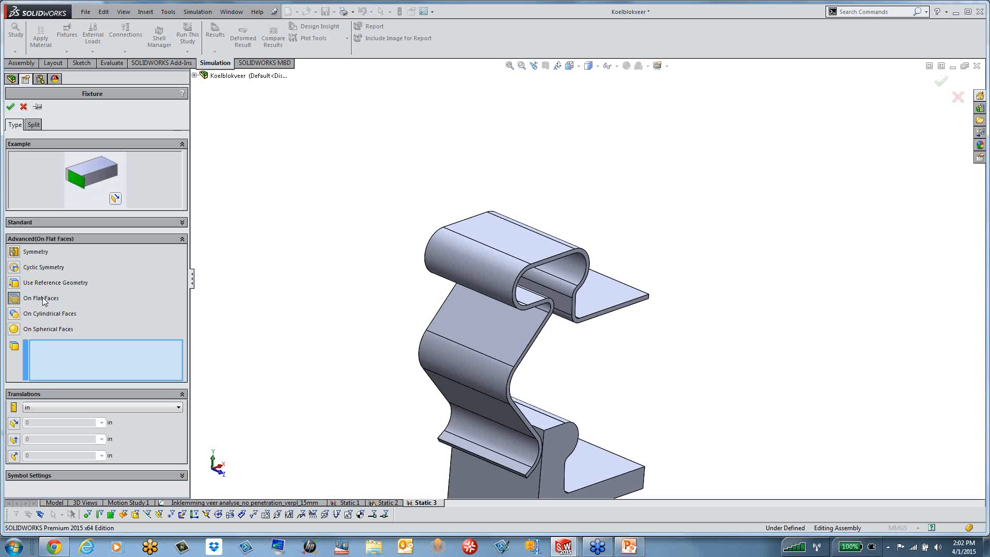
left_click(584, 256)
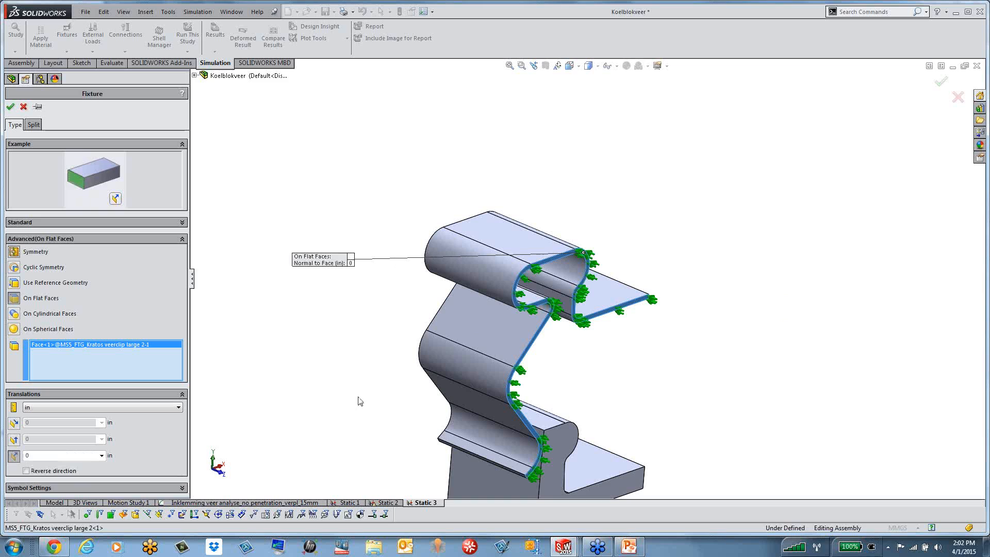
left_click(485, 223)
left_click_drag(323, 263, 388, 355)
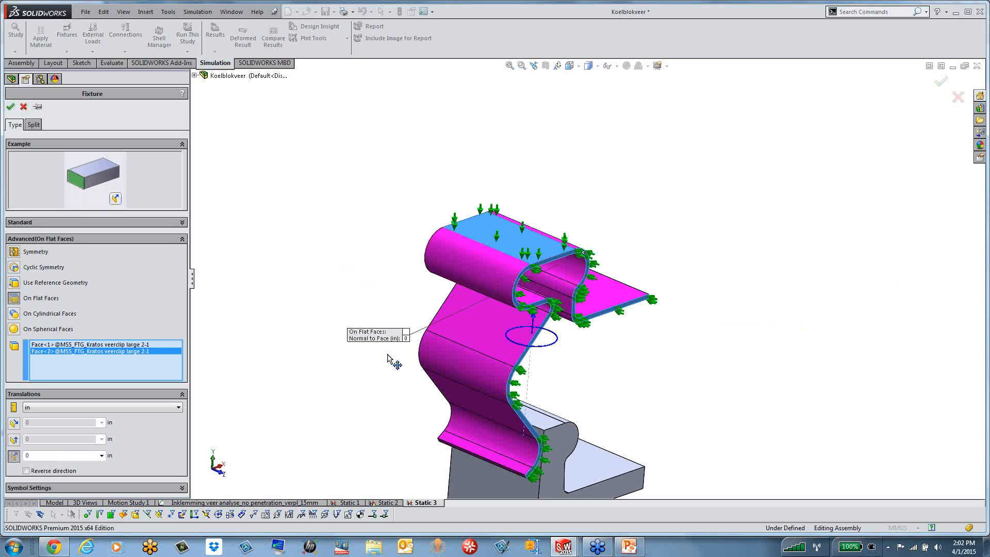
Try adding the clip's sloped flat face below the loop to the On Flat Faces fixture.
scroll(567, 214, "down", 3)
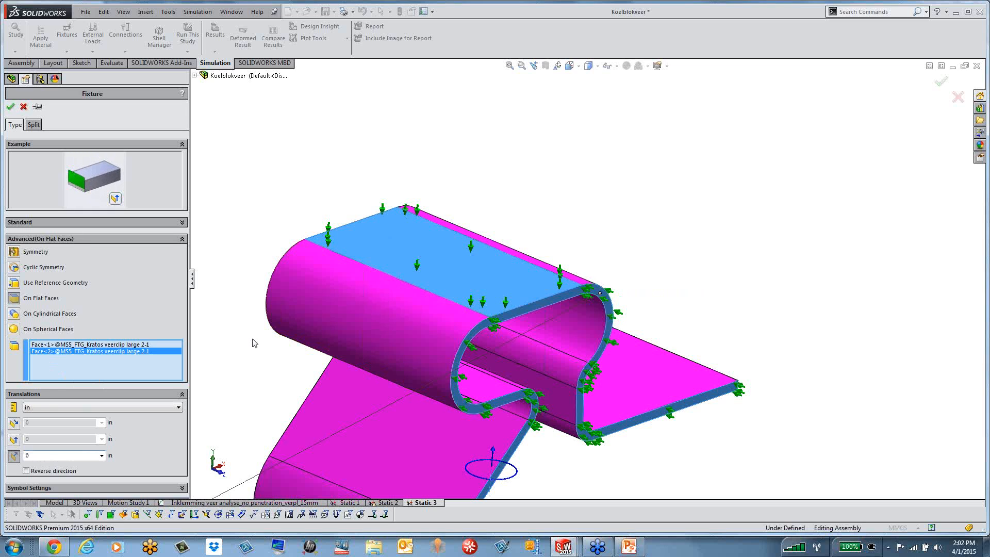
scroll(254, 342, "up", 4)
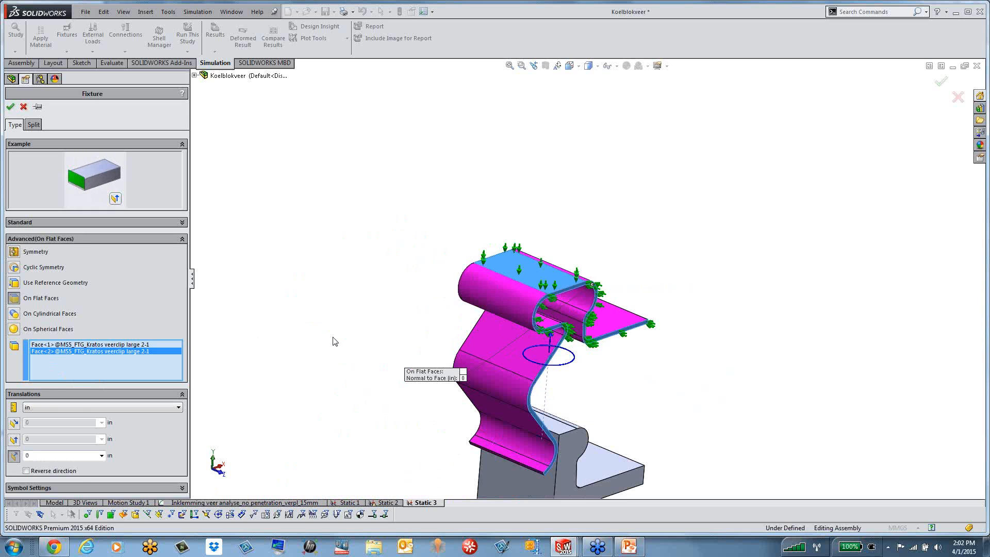
scroll(586, 296, "up", 5)
scroll(598, 248, "down", 6)
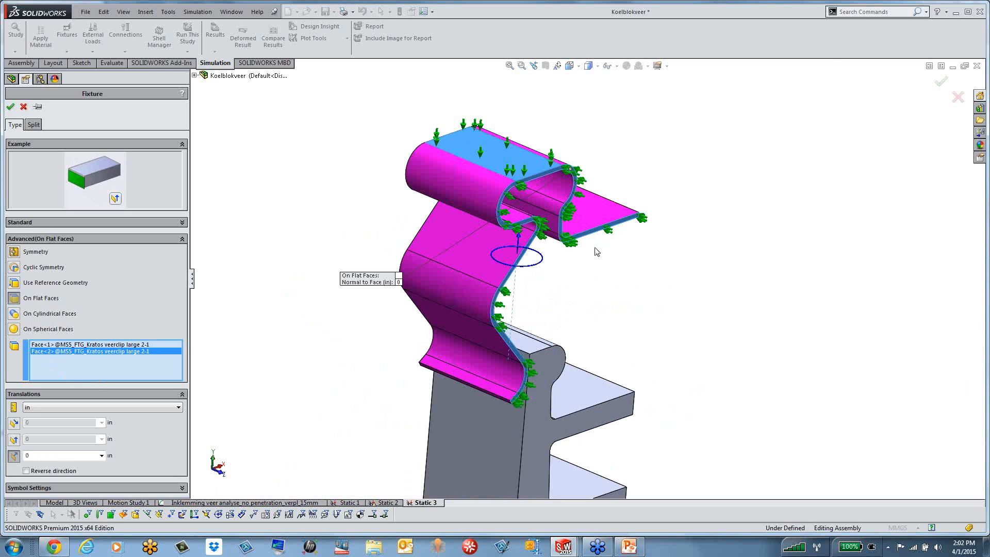
middle_click_drag(596, 251, 595, 245)
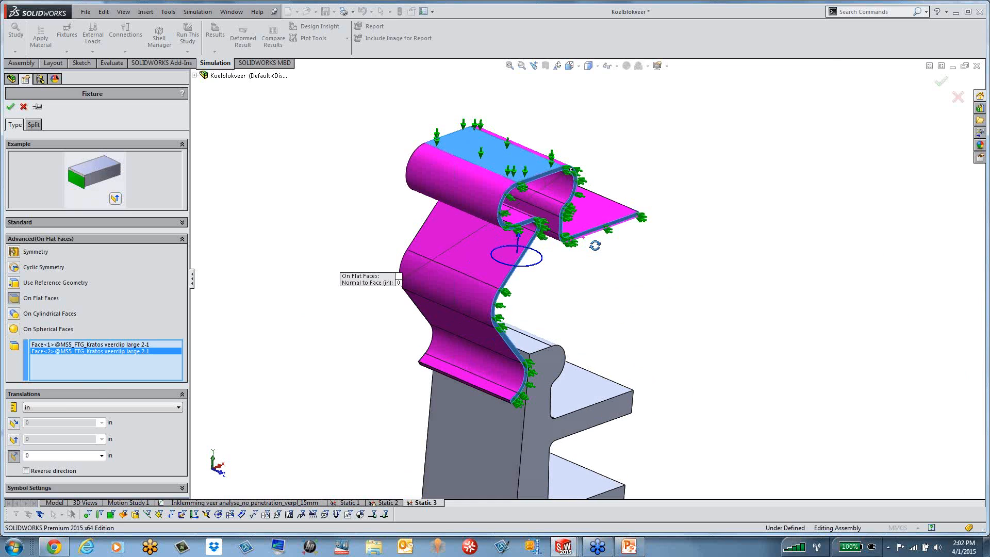
left_click(495, 260)
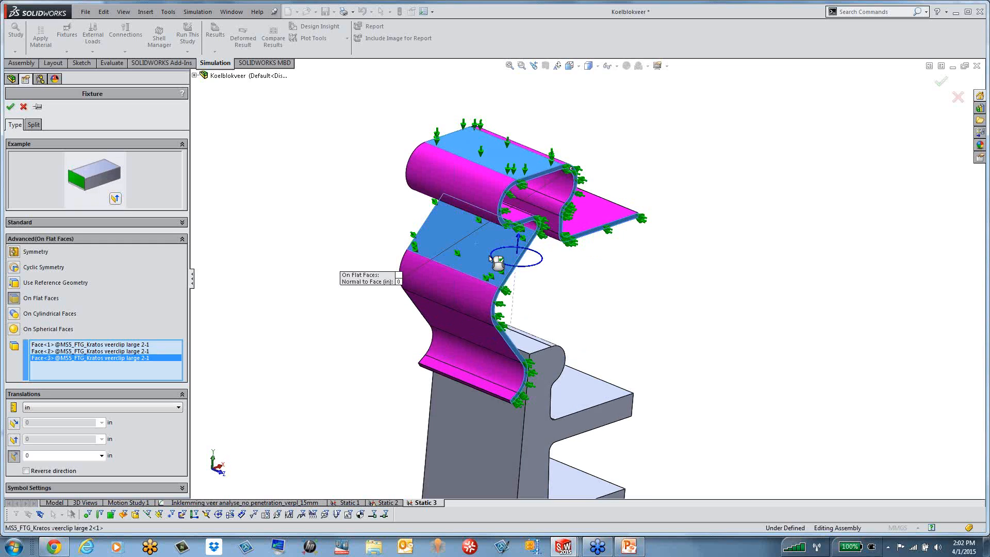
scroll(495, 260, "down", 3)
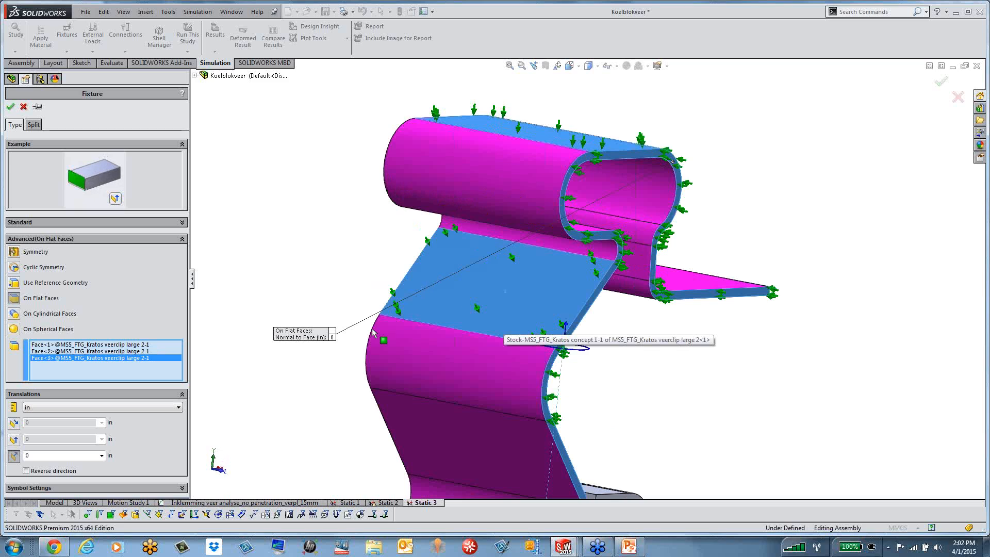
Reselect only the clip's flat top and sloped faces for the fixture, try Use Reference Geometry on them, and discard the fixture.
right_click(150, 368)
left_click(164, 374)
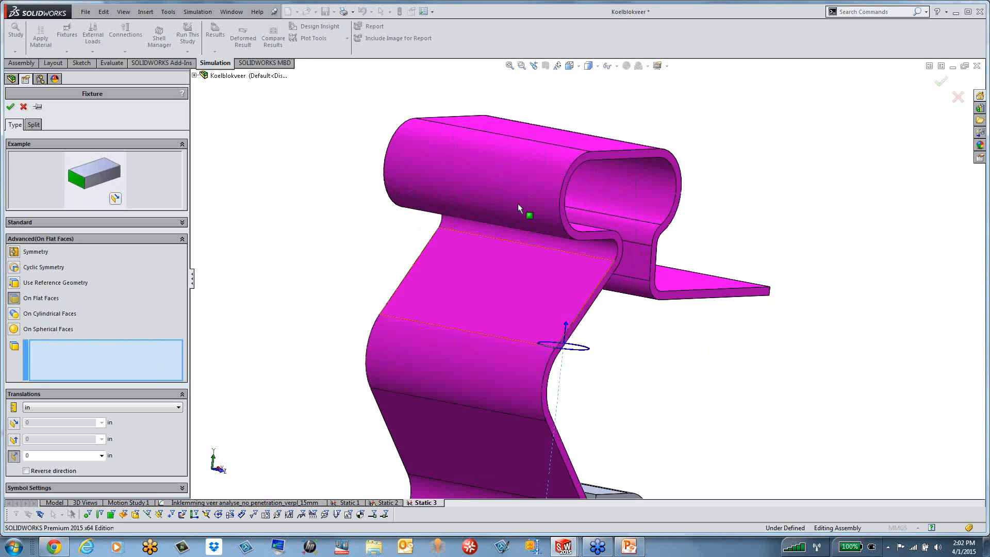
middle_click_drag(541, 195, 558, 141)
left_click(558, 141)
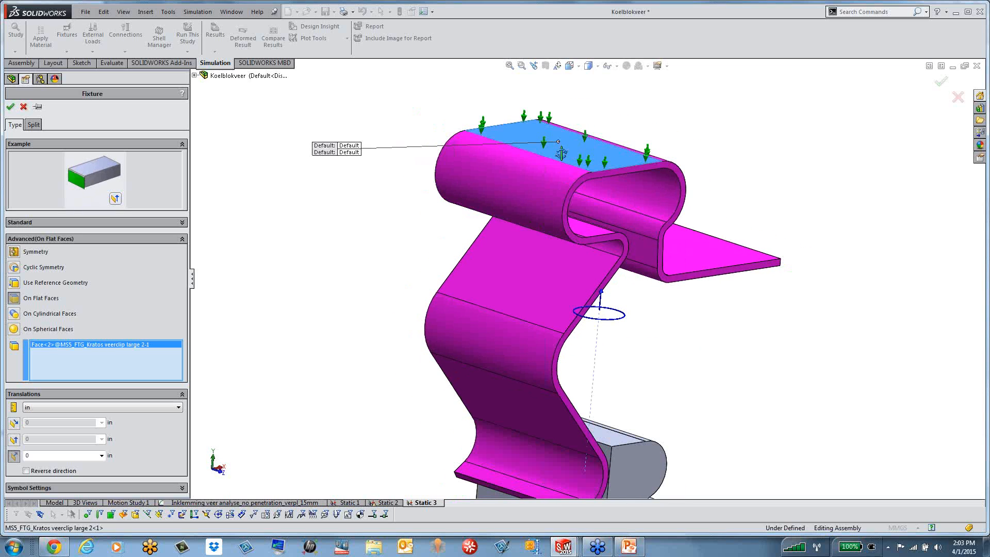
left_click(579, 272)
middle_click_drag(579, 271, 566, 244)
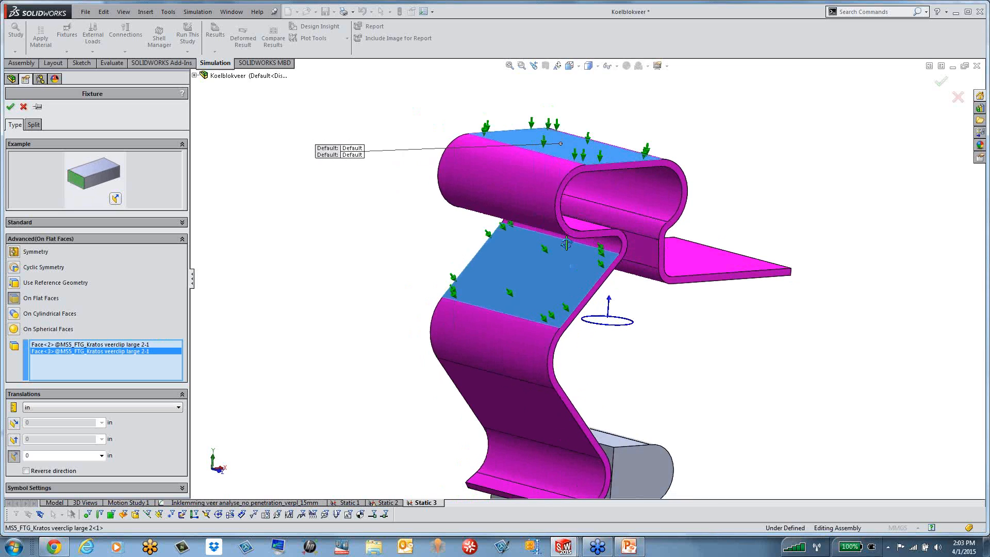
scroll(566, 244, "up", 2)
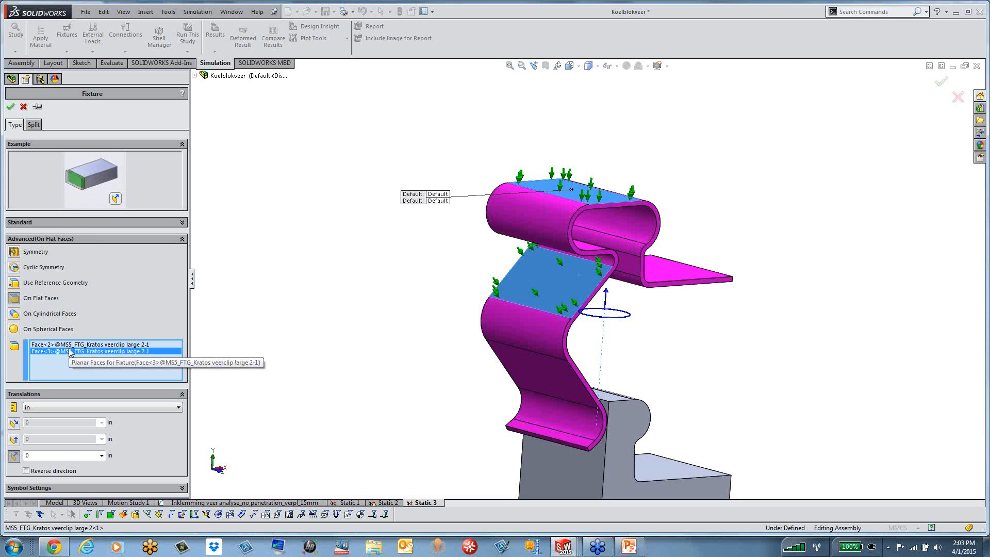
left_click(14, 282)
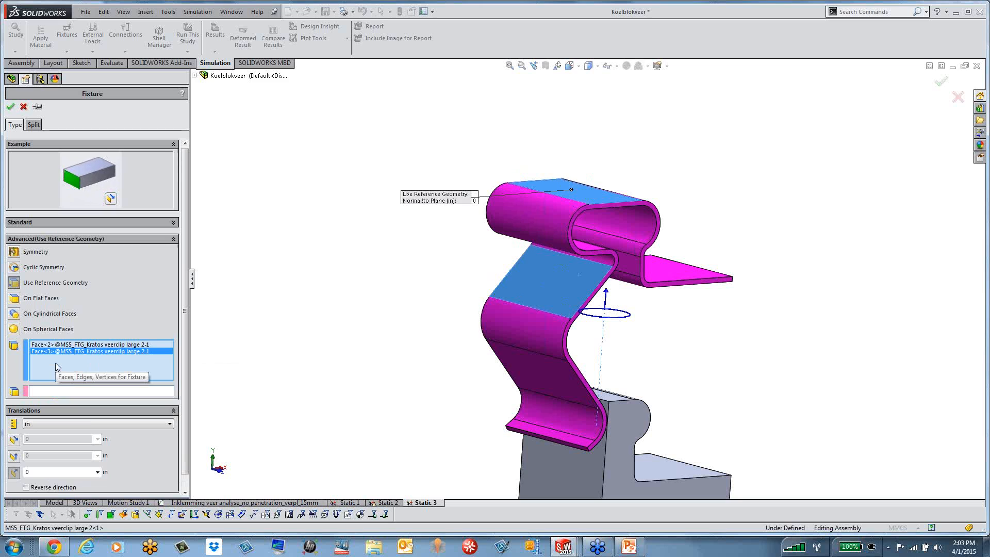
left_click(23, 106)
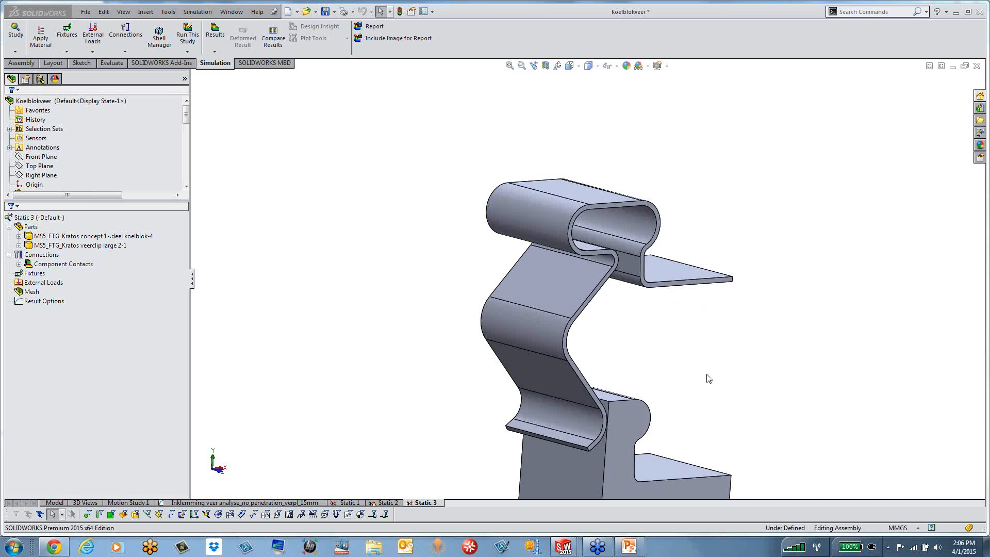
left_click(245, 547)
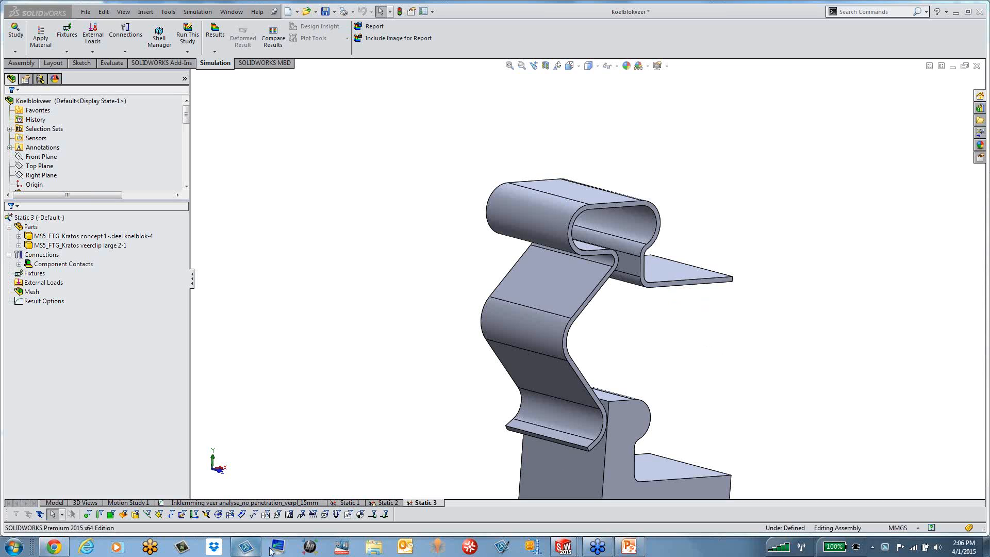